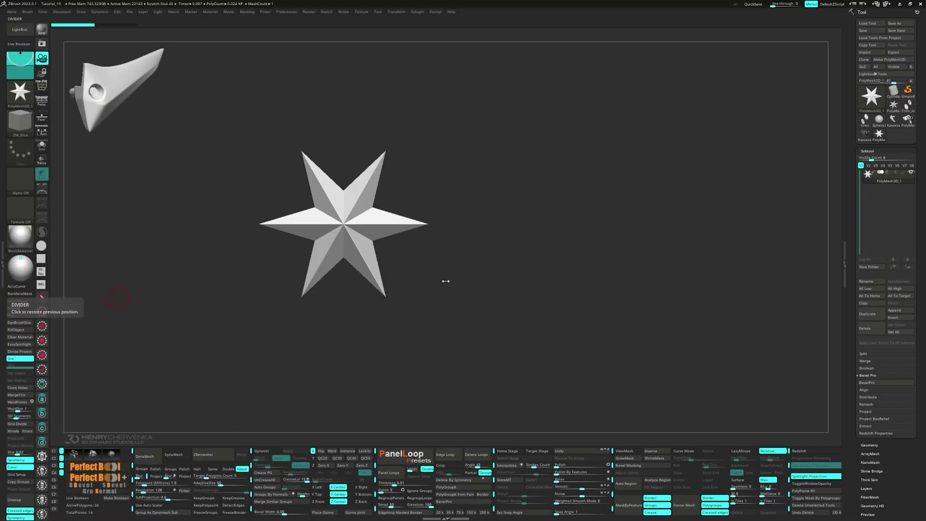
Step: Replace the star mesh with a flat square plane primitive using the gizmo's primitive options
{"action": "left_click_drag", "start_coordinate": [445, 281], "coordinate": [439, 288]}
{"action": "key", "text": "w"}
{"action": "left_click_drag", "start_coordinate": [395, 252], "coordinate": [424, 297], "text": "alt"}
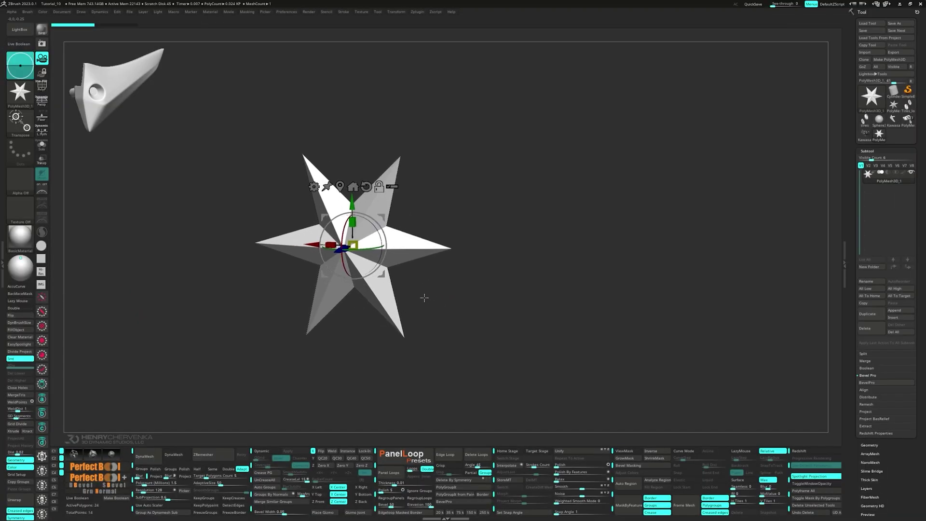
{"action": "left_click", "coordinate": [313, 187]}
{"action": "left_click", "coordinate": [431, 186]}
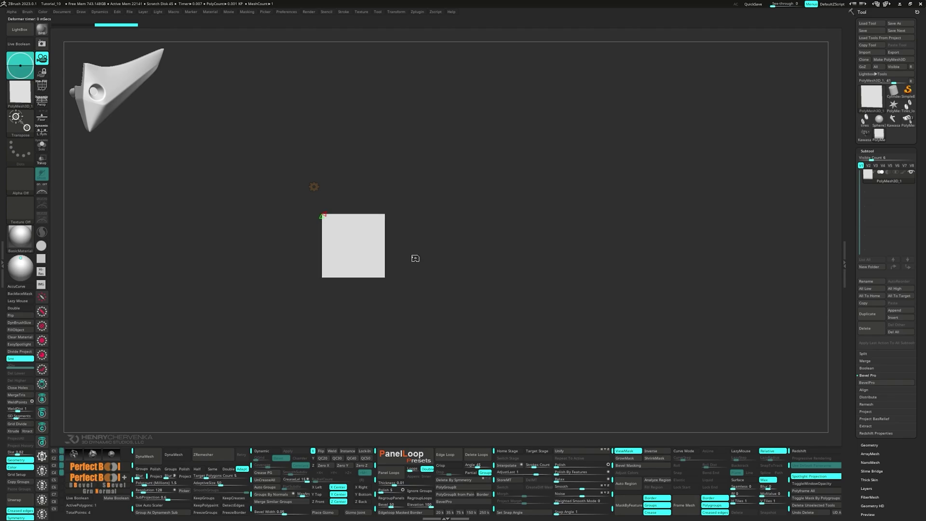
Step: Set the ZModeler point action to Move and reposition the plane's four corner points into a taller, narrower quad
{"action": "key", "text": "1"}
{"action": "key", "text": "q"}
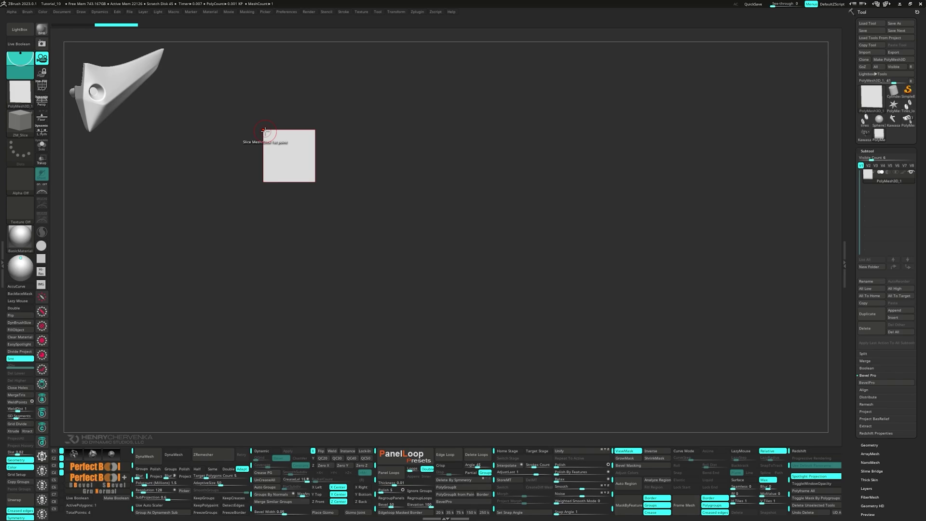
{"action": "key", "text": "space"}
{"action": "left_click", "coordinate": [267, 51]}
{"action": "key", "text": "space"}
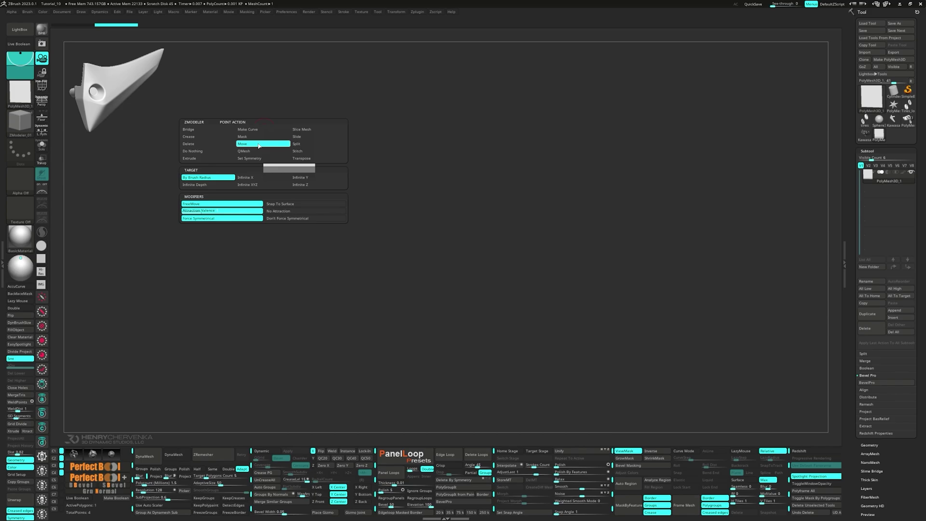
{"action": "left_click", "coordinate": [259, 144]}
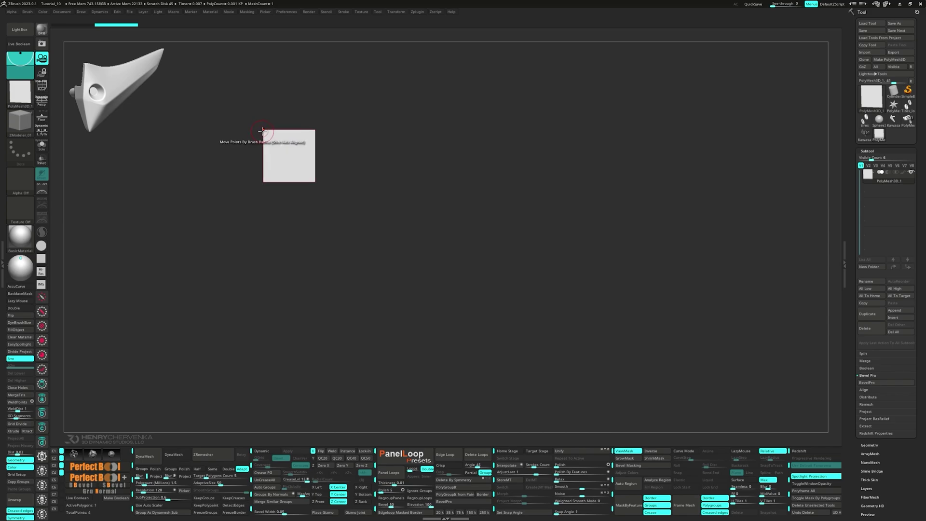
{"action": "left_click_drag", "start_coordinate": [262, 131], "coordinate": [245, 114]}
{"action": "left_click_drag", "start_coordinate": [261, 182], "coordinate": [247, 194]}
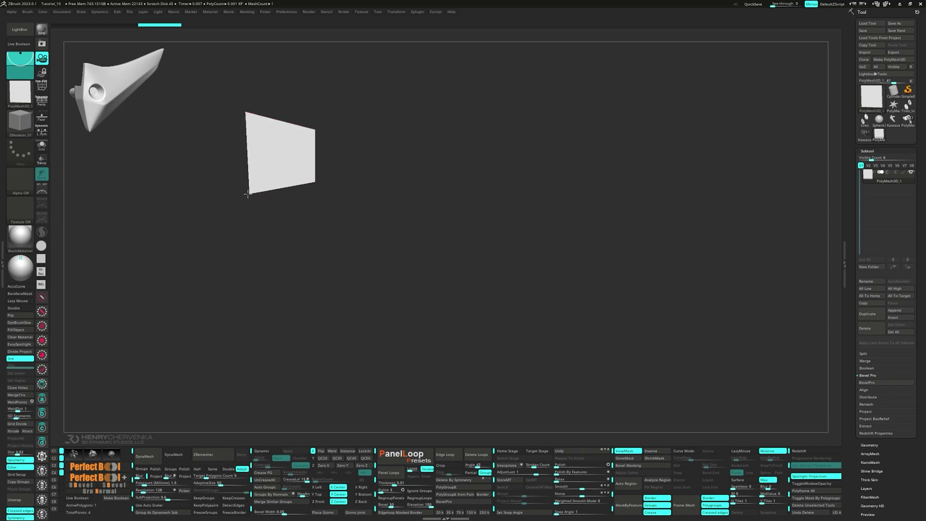
{"action": "left_click_drag", "start_coordinate": [312, 185], "coordinate": [294, 200]}
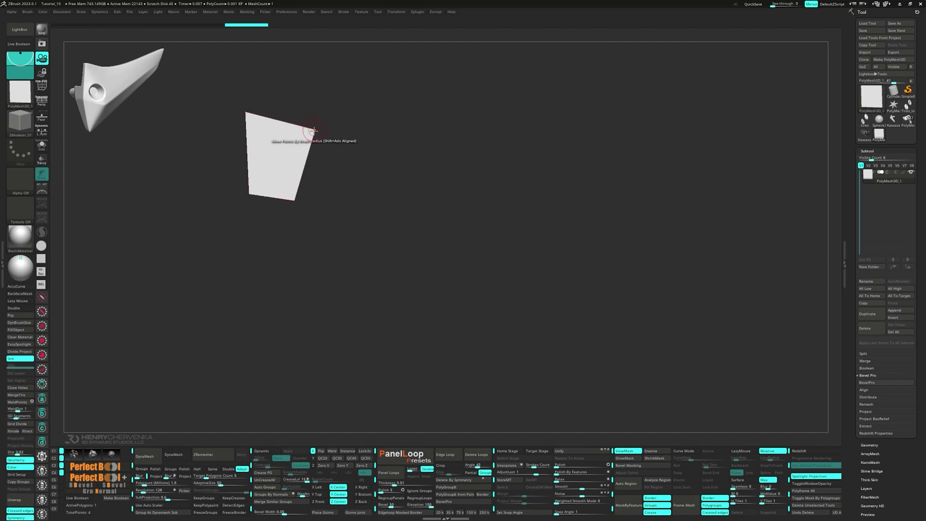
{"action": "left_click_drag", "start_coordinate": [315, 132], "coordinate": [290, 112]}
Step: With polyframe display on, extrude the quad's right edge diagonally upward into a long arm and raise its lower end corner to taper it
{"action": "key", "text": "shift+f"}
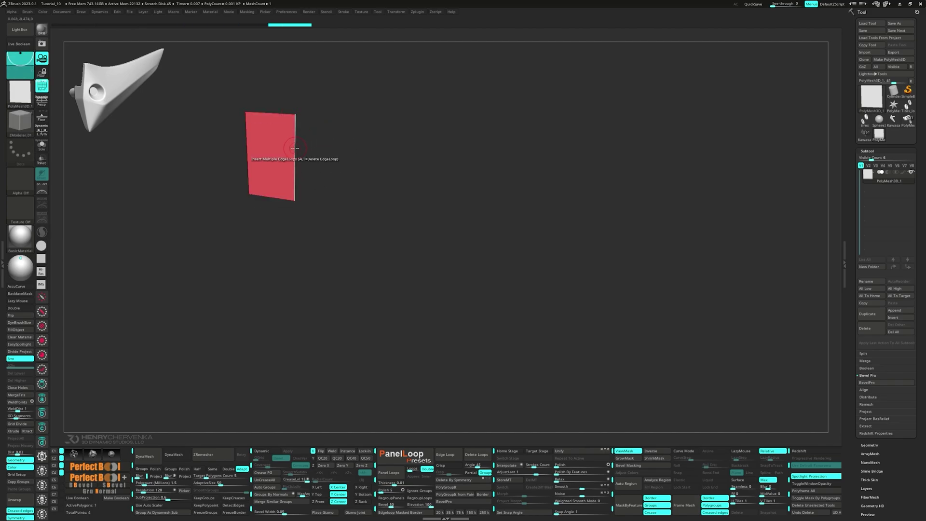
{"action": "key", "text": "space"}
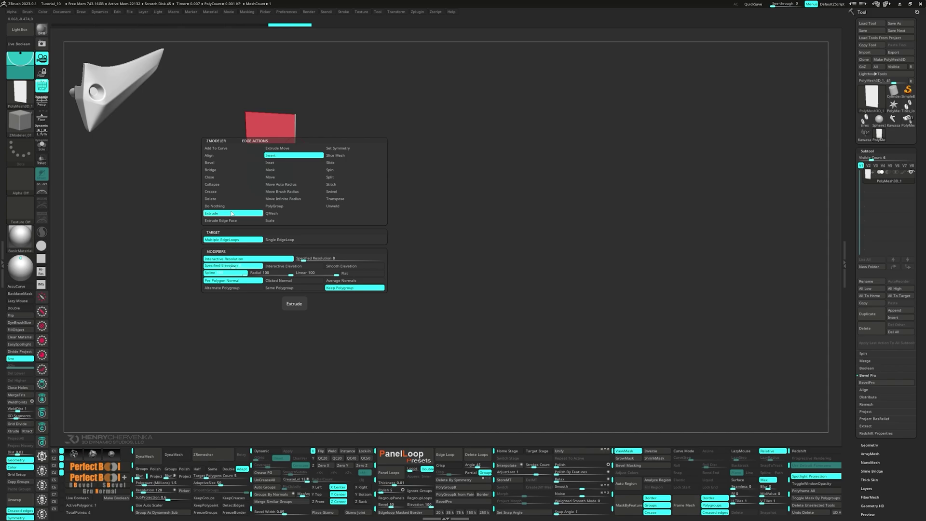
{"action": "left_click", "coordinate": [232, 214]}
{"action": "left_click_drag", "start_coordinate": [304, 141], "coordinate": [457, 84]}
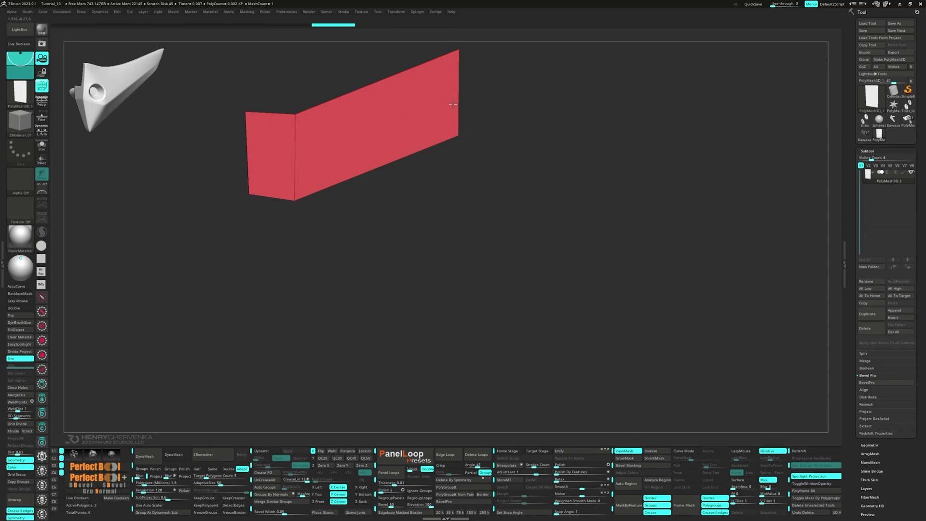
{"action": "left_click_drag", "start_coordinate": [458, 137], "coordinate": [448, 72]}
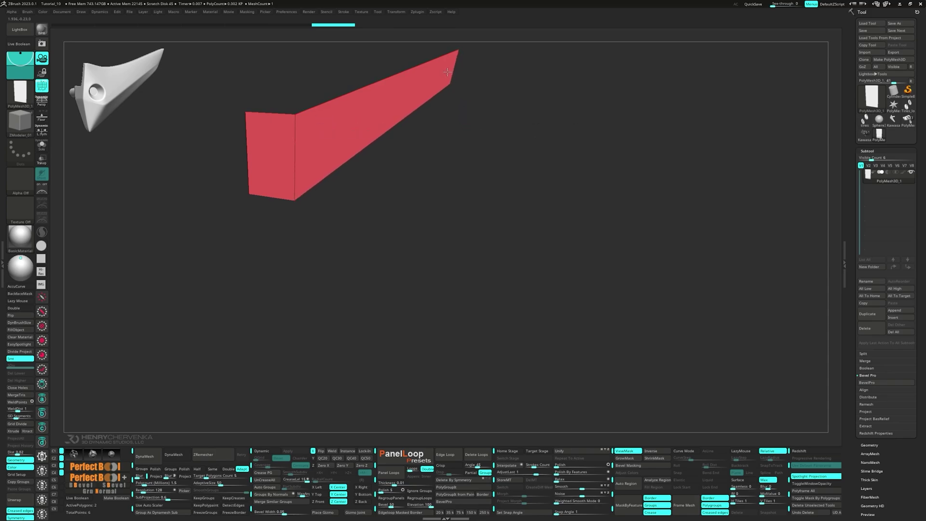
Step: Extrude the shape's lower edges downward and slide the outer corner point inward to form a narrow pointed tip
{"action": "left_click_drag", "start_coordinate": [295, 199], "coordinate": [281, 265]}
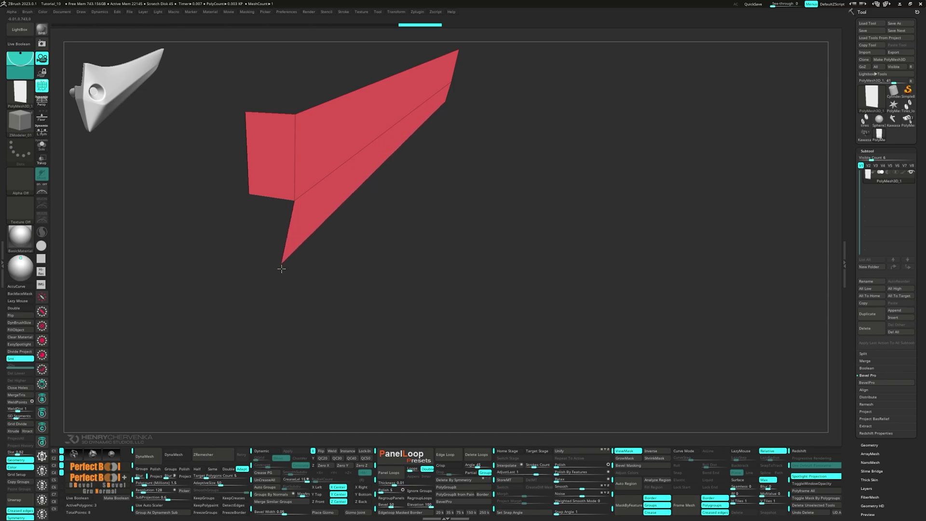
{"action": "mouse_move", "coordinate": [289, 234]}
{"action": "left_mouse_down"}
{"action": "mouse_move", "coordinate": [251, 233]}
{"action": "mouse_move", "coordinate": [245, 223]}
{"action": "left_mouse_up"}
{"action": "key", "text": "space"}
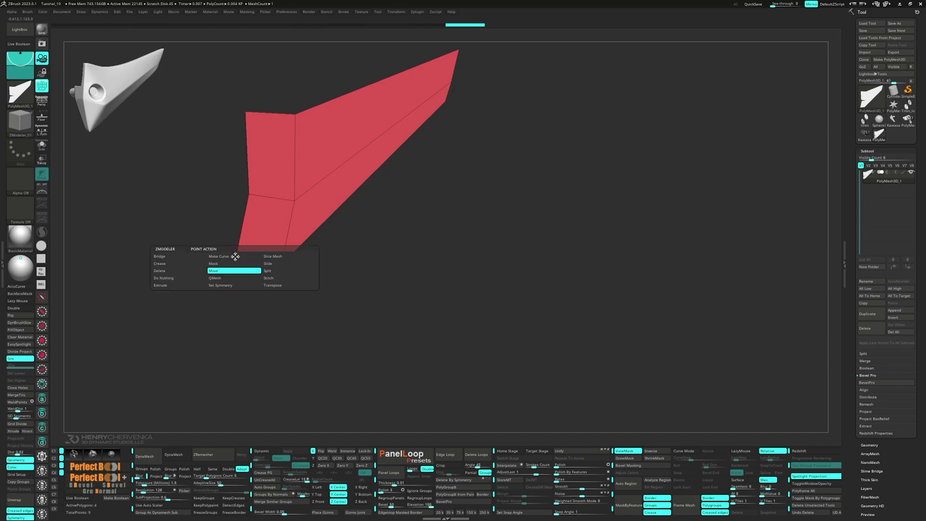
{"action": "left_click", "coordinate": [265, 266]}
{"action": "left_click_drag", "start_coordinate": [235, 257], "coordinate": [266, 265]}
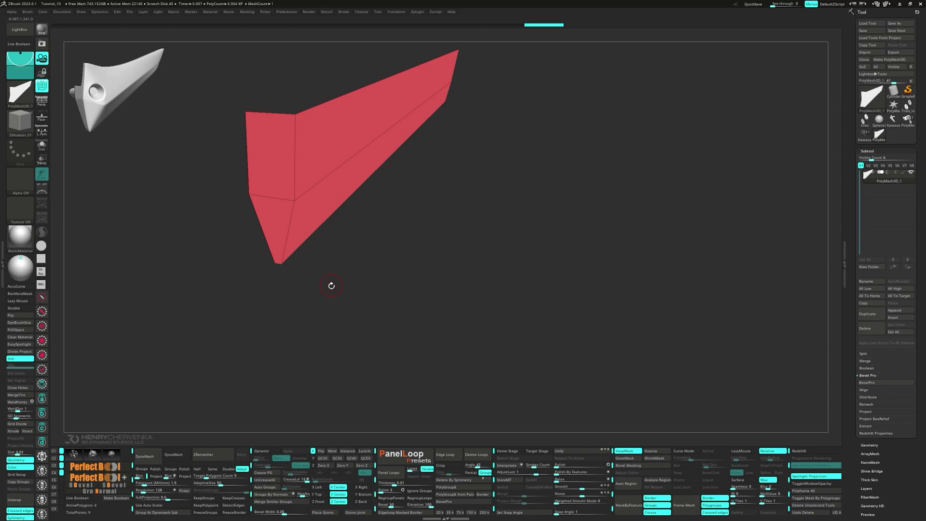
Step: Raise the unmasked inner points along the gizmo's Z axis to form a ridge, and clear the mask
{"action": "key", "text": "w"}
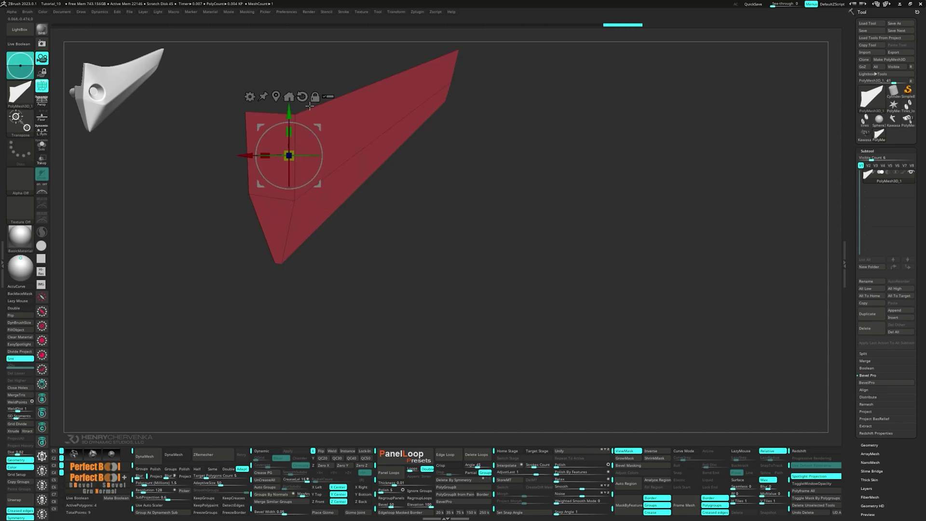
{"action": "key", "text": "4"}
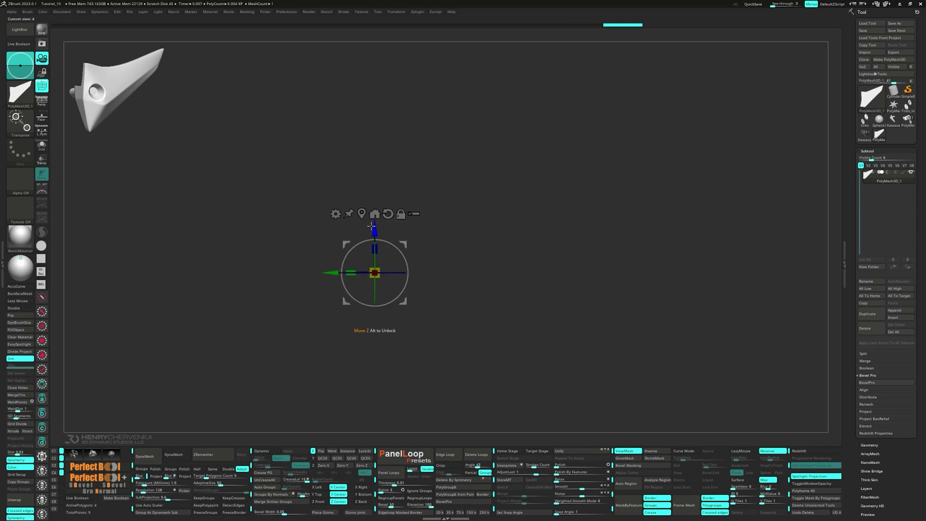
{"action": "left_click_drag", "start_coordinate": [371, 231], "coordinate": [371, 207]}
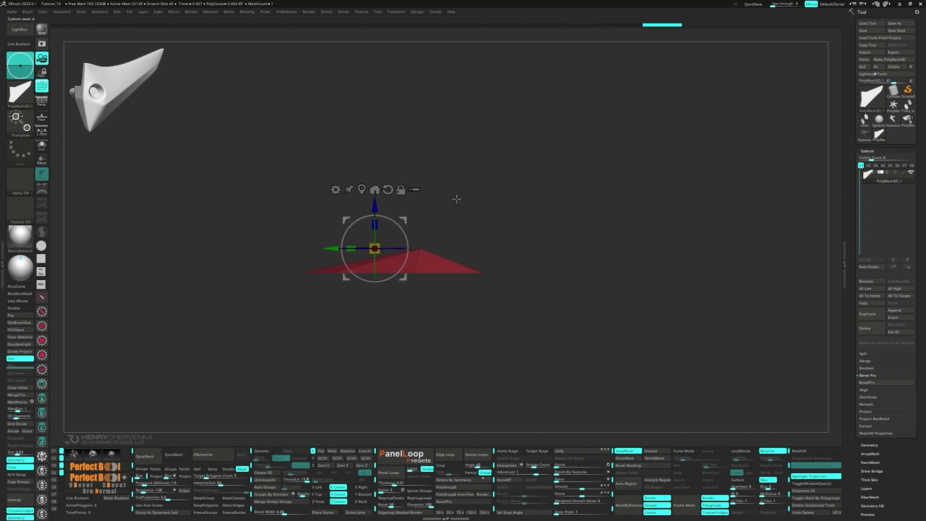
{"action": "mouse_move", "coordinate": [448, 198]}
{"action": "left_mouse_down", "text": "ctrl"}
{"action": "mouse_move", "coordinate": [459, 218]}
{"action": "mouse_move", "coordinate": [439, 250]}
{"action": "left_mouse_up", "text": "ctrl"}
{"action": "left_click_drag", "start_coordinate": [374, 137], "coordinate": [387, 155], "text": "ctrl"}
{"action": "left_click", "coordinate": [427, 157], "text": "ctrl"}
{"action": "left_click_drag", "start_coordinate": [434, 159], "coordinate": [353, 145]}
{"action": "left_click_drag", "start_coordinate": [239, 88], "coordinate": [239, 85]}
{"action": "left_click_drag", "start_coordinate": [377, 111], "coordinate": [475, 218]}
Step: Set the ZModeler edge action to Insert with Multiple EdgeLoops and add three edge loops across the long arm
{"action": "key", "text": "q"}
{"action": "left_click_drag", "start_coordinate": [461, 257], "coordinate": [403, 205]}
{"action": "key", "text": "space"}
{"action": "left_click", "coordinate": [368, 203]}
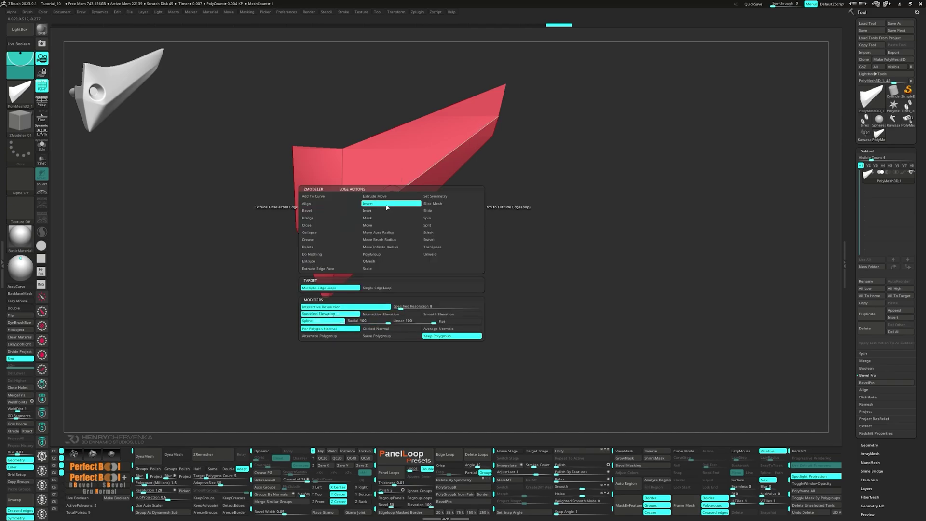
{"action": "left_click", "coordinate": [392, 196]}
{"action": "left_click_drag", "start_coordinate": [392, 196], "coordinate": [408, 168]}
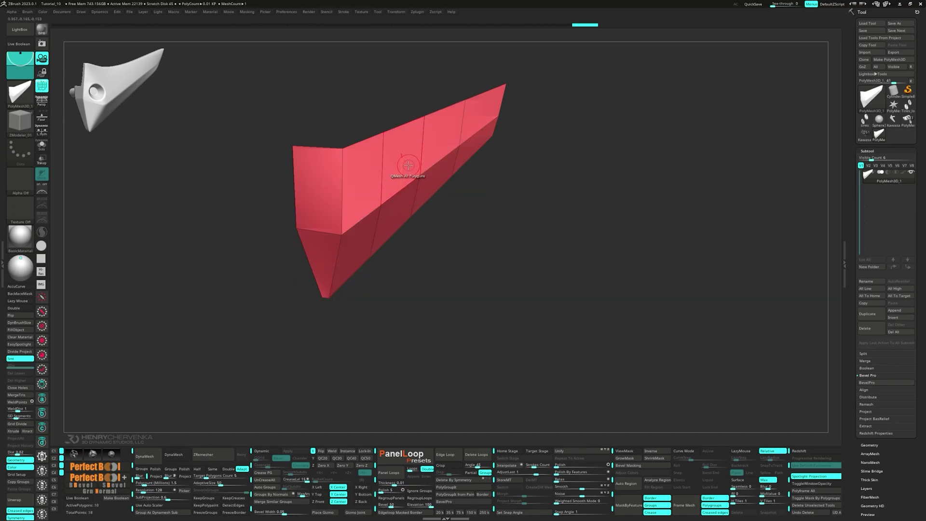
Step: Slide the inserted loops' points on the arm's upper border downward to give it a concave curve
{"action": "left_click_drag", "start_coordinate": [455, 202], "coordinate": [407, 168], "text": "alt"}
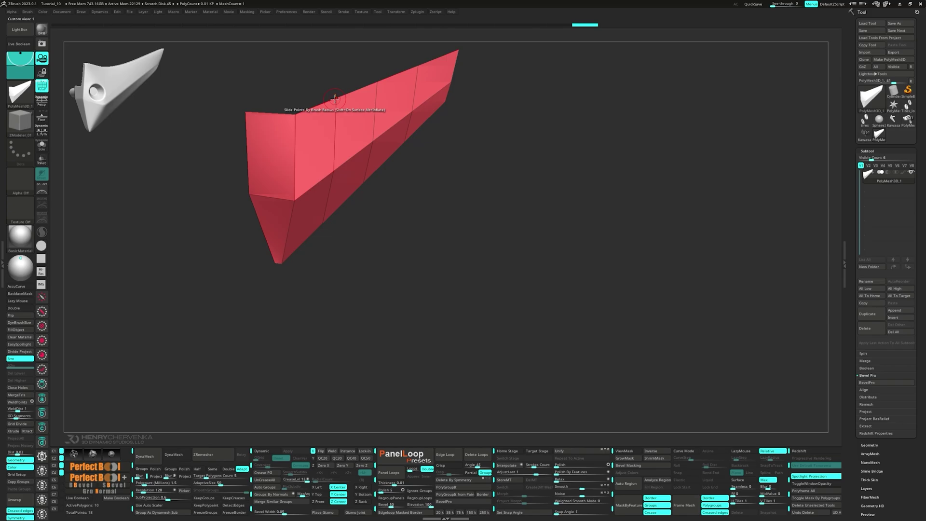
{"action": "left_click_drag", "start_coordinate": [335, 98], "coordinate": [335, 106]}
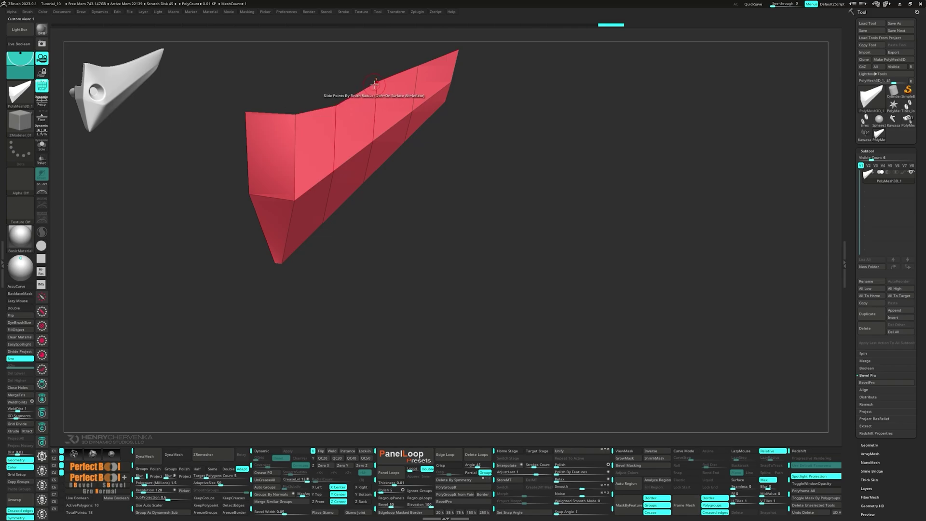
{"action": "left_click_drag", "start_coordinate": [377, 82], "coordinate": [376, 87]}
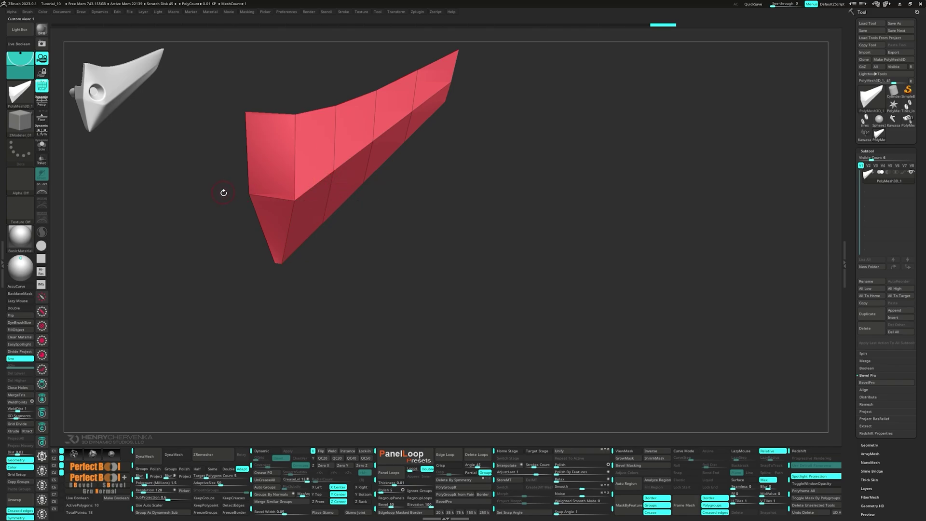
Step: Join the central ridge point to the upper-left corner with a diagonal edge using the Bridge Two Points point action
{"action": "key", "text": "space"}
{"action": "left_click", "coordinate": [235, 206]}
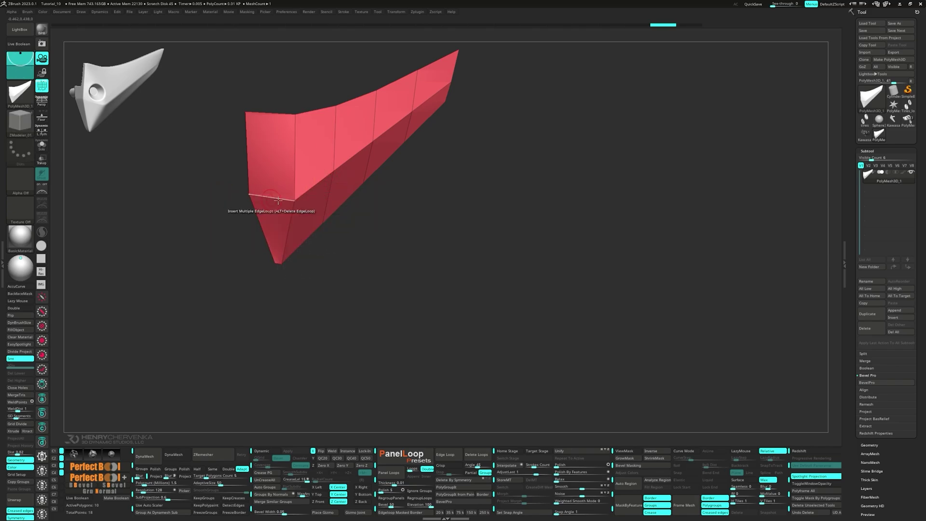
{"action": "left_click", "coordinate": [245, 113]}
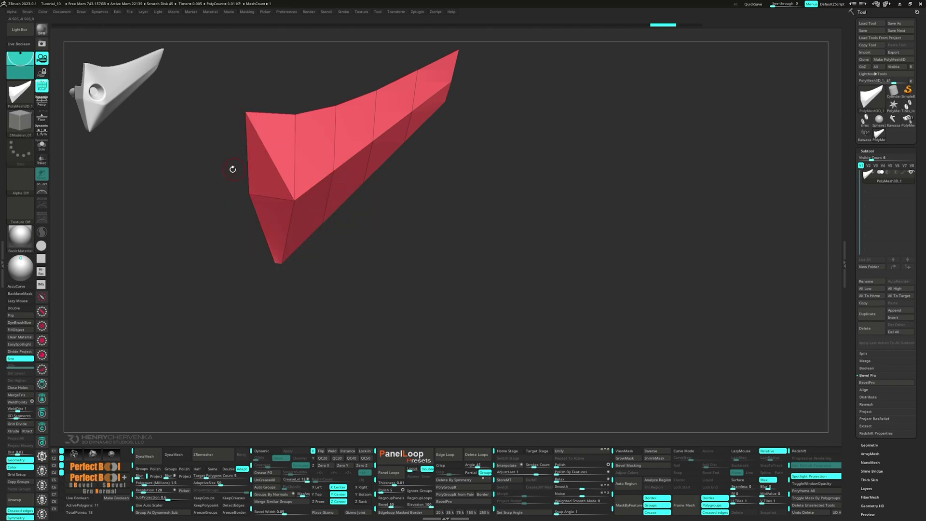
Step: Slice the mesh lengthwise through its upper faces with SliceCurve and merge the resulting polygroups into one
{"action": "key", "text": "ctrl+shift"}
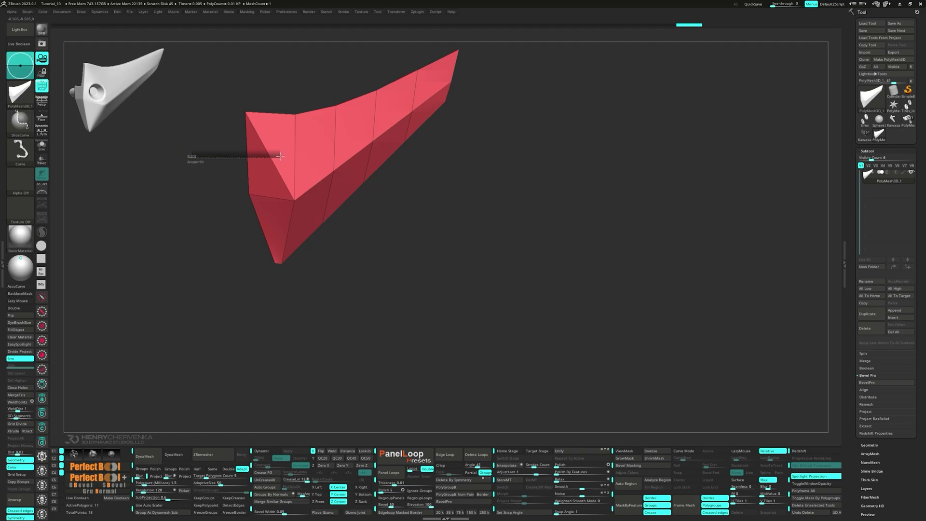
{"action": "mouse_move", "coordinate": [287, 157]}
{"action": "left_mouse_down", "text": "ctrl+shift"}
{"action": "mouse_move", "coordinate": [441, 77]}
{"action": "mouse_move", "coordinate": [465, 50]}
{"action": "mouse_move", "coordinate": [464, 61]}
{"action": "left_mouse_up", "text": "ctrl+shift"}
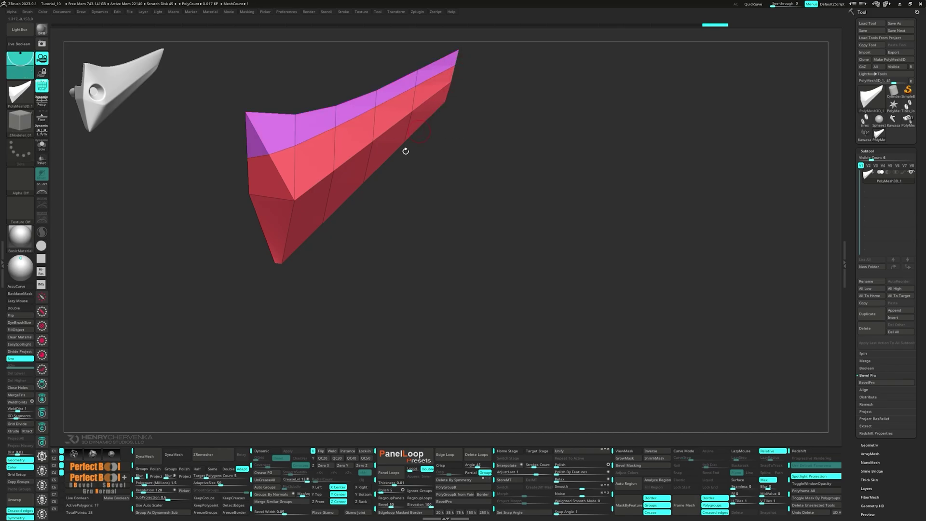
{"action": "key", "text": "shift+f"}
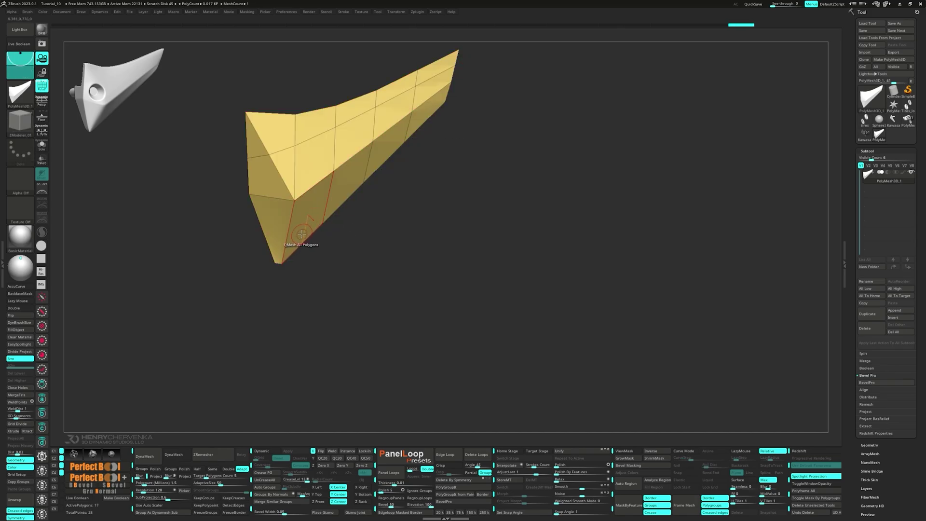
Step: Set the ZModeler point action to Slide and adjust points along the lengthwise slice to shape the upper faces
{"action": "left_click_drag", "start_coordinate": [309, 240], "coordinate": [334, 255]}
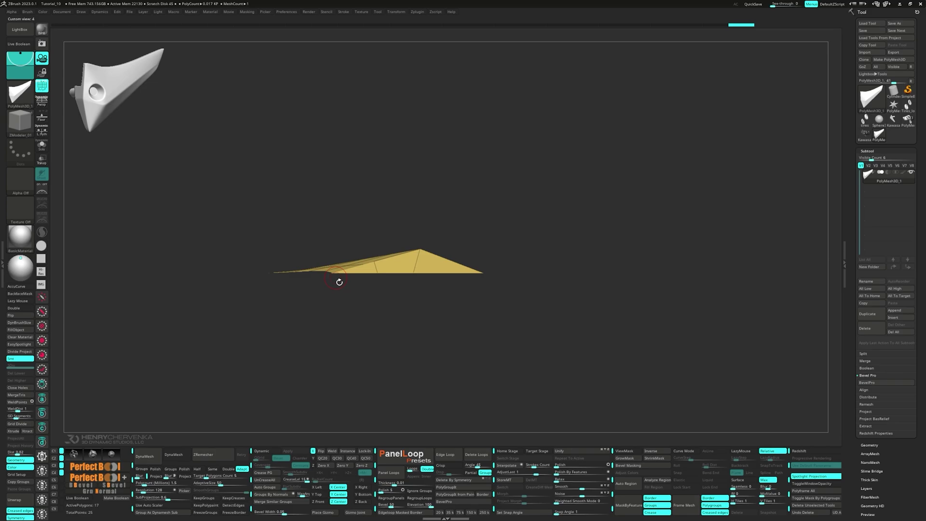
{"action": "key", "text": "space"}
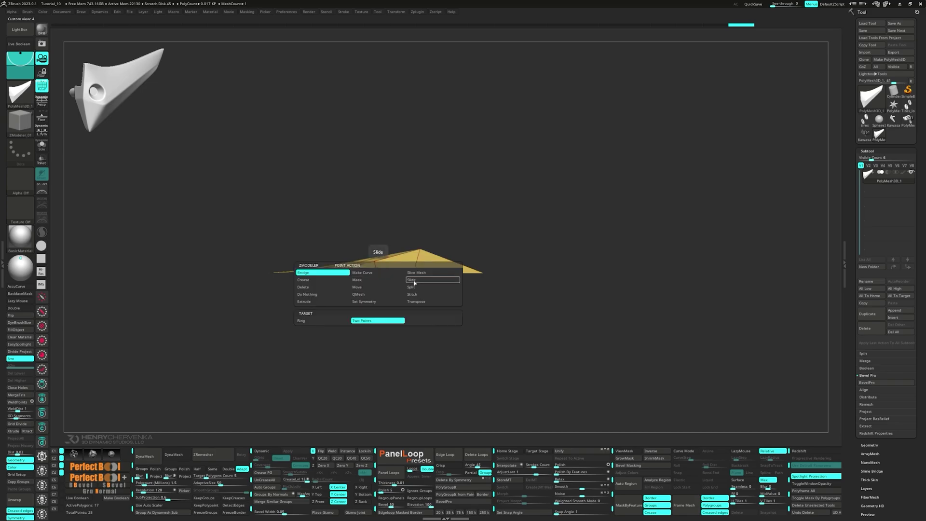
{"action": "left_click", "coordinate": [412, 283]}
{"action": "left_click", "coordinate": [383, 274]}
{"action": "left_click_drag", "start_coordinate": [384, 288], "coordinate": [387, 311]}
{"action": "left_click_drag", "start_coordinate": [384, 250], "coordinate": [352, 217]}
{"action": "key", "text": "ctrl+z"}
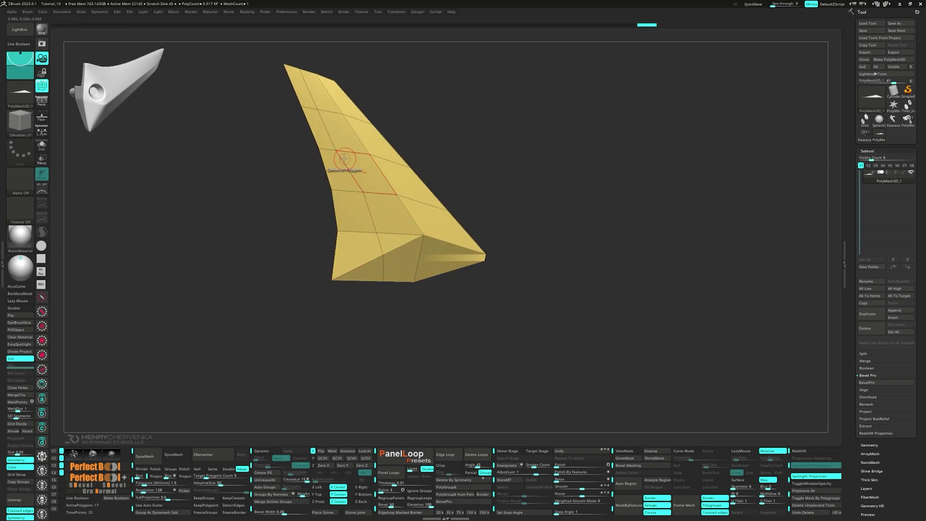
{"action": "left_click_drag", "start_coordinate": [318, 110], "coordinate": [324, 111]}
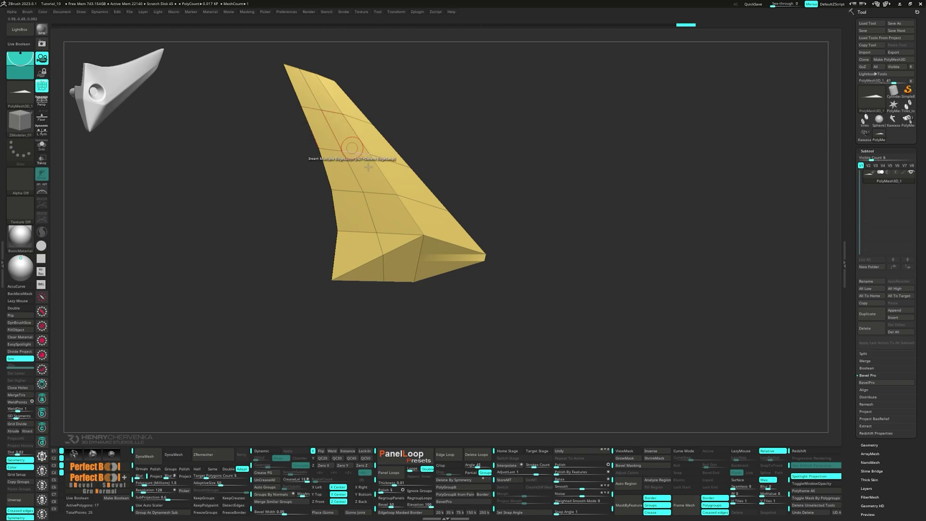
Step: Slice the front faces with the Slice Mesh point action from the diagonal's midpoint through just below the ridge point to the outer tip
{"action": "right_click_drag", "start_coordinate": [354, 148], "coordinate": [362, 304]}
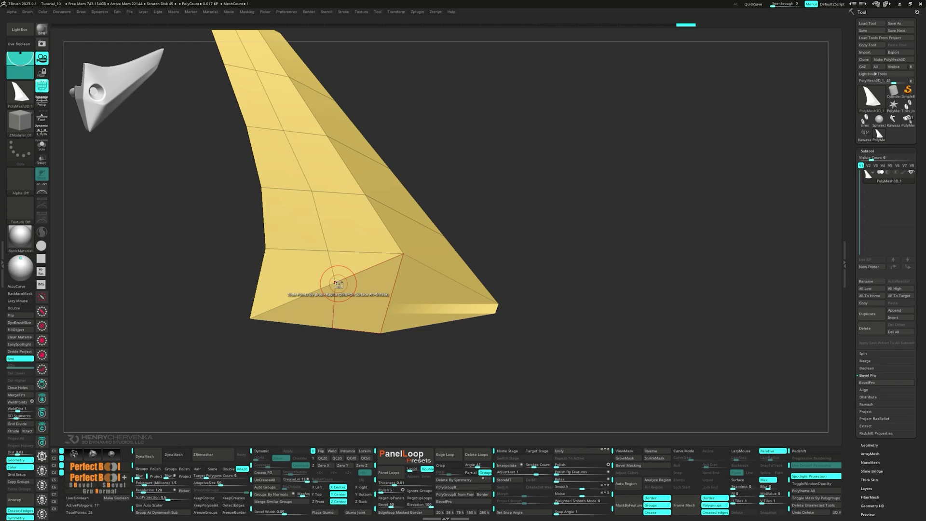
{"action": "key", "text": "space"}
{"action": "left_click", "coordinate": [380, 208]}
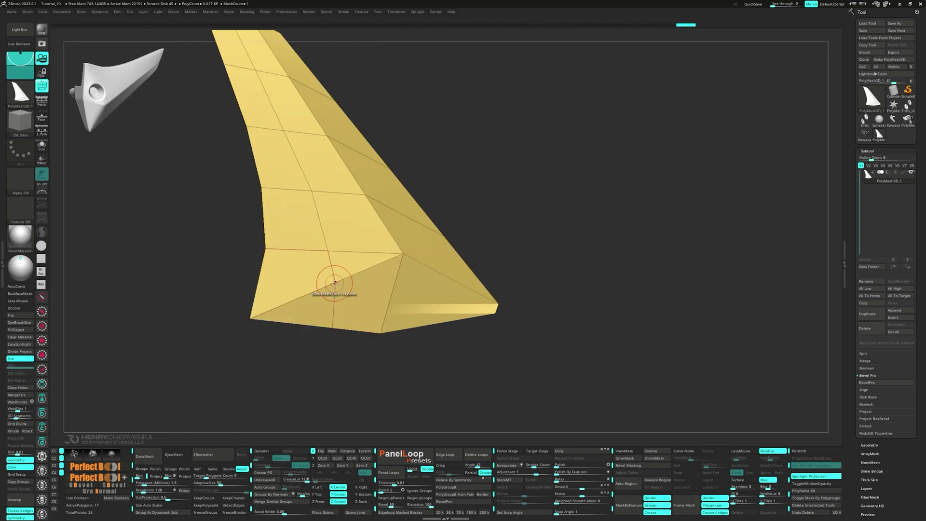
{"action": "key", "text": "space"}
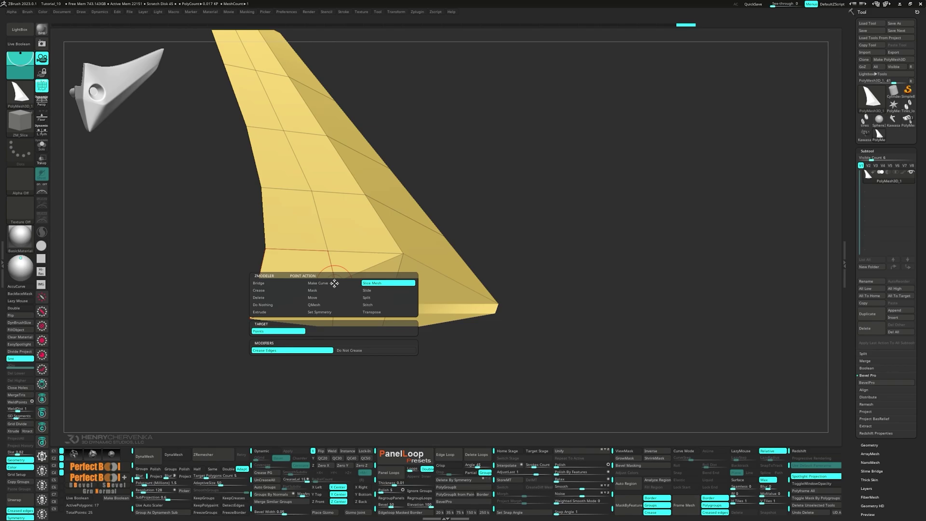
{"action": "key", "text": "space"}
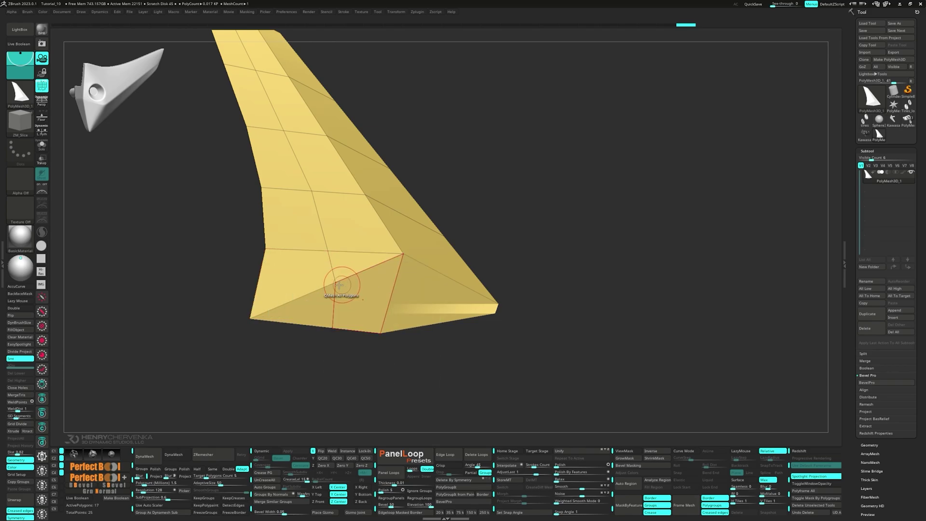
{"action": "mouse_move", "coordinate": [351, 284]}
{"action": "right_mouse_down"}
{"action": "mouse_move", "coordinate": [341, 297]}
{"action": "mouse_move", "coordinate": [339, 283]}
{"action": "right_mouse_up"}
{"action": "left_click", "coordinate": [336, 282]}
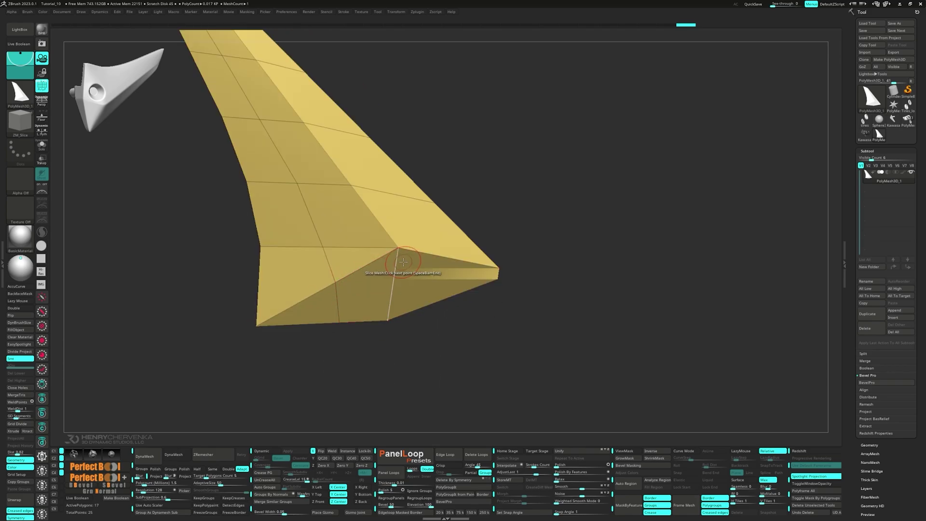
{"action": "left_click", "coordinate": [396, 258]}
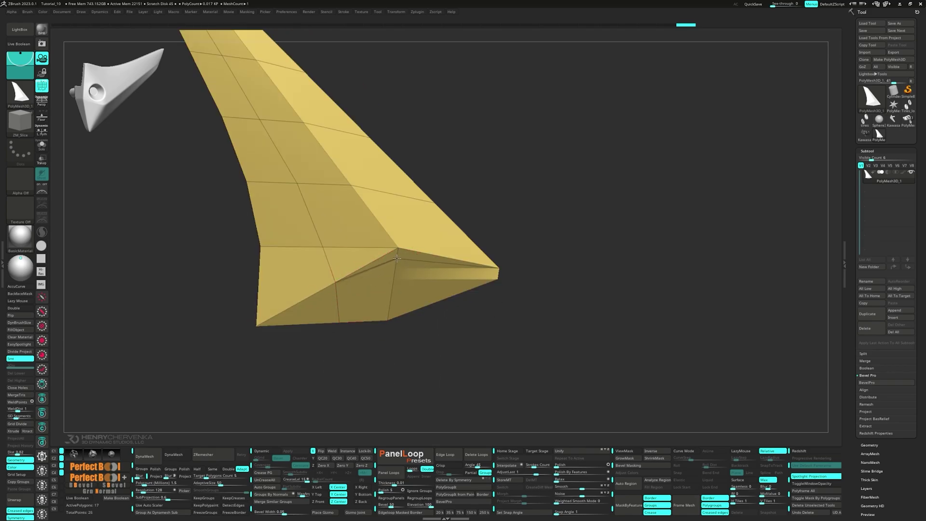
{"action": "left_click", "coordinate": [498, 279]}
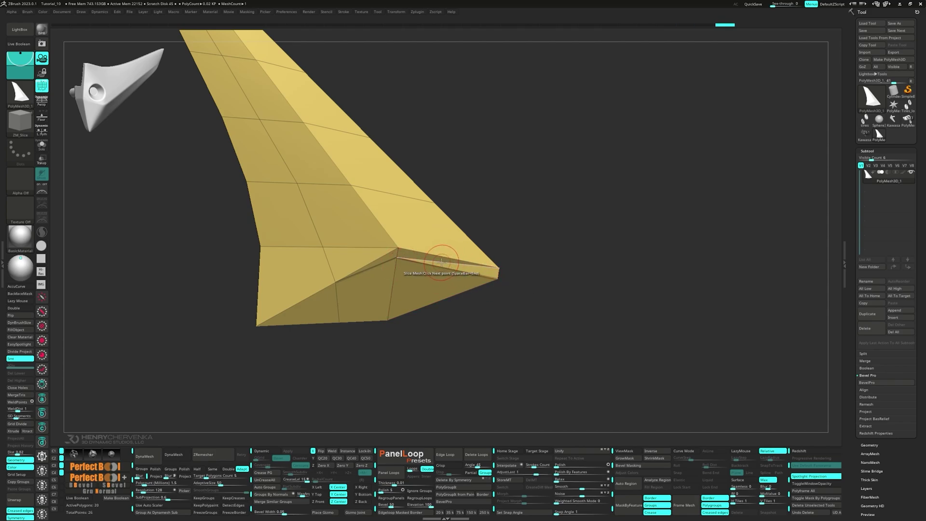
{"action": "key", "text": "space"}
Step: Set the ZModeler edge action to Delete with the Edge target and remove the old diagonal segment above the new cut
{"action": "key", "text": "grave"}
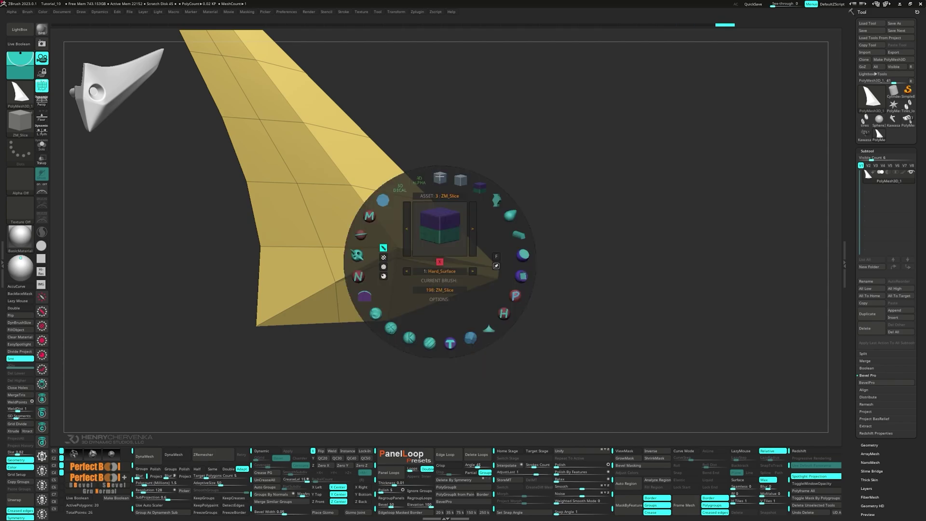
{"action": "left_click", "coordinate": [461, 180]}
{"action": "key", "text": "space"}
{"action": "left_click", "coordinate": [381, 314]}
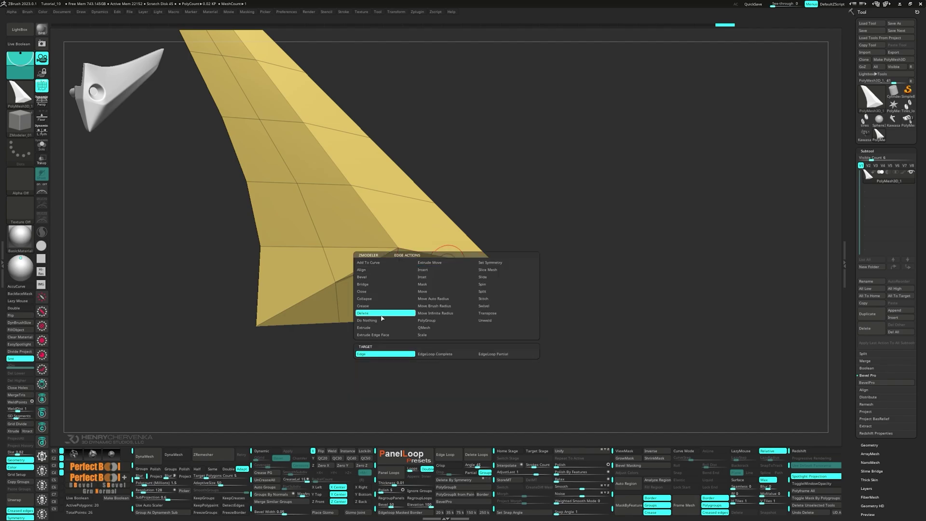
{"action": "left_click", "coordinate": [382, 317]}
{"action": "left_click", "coordinate": [380, 259]}
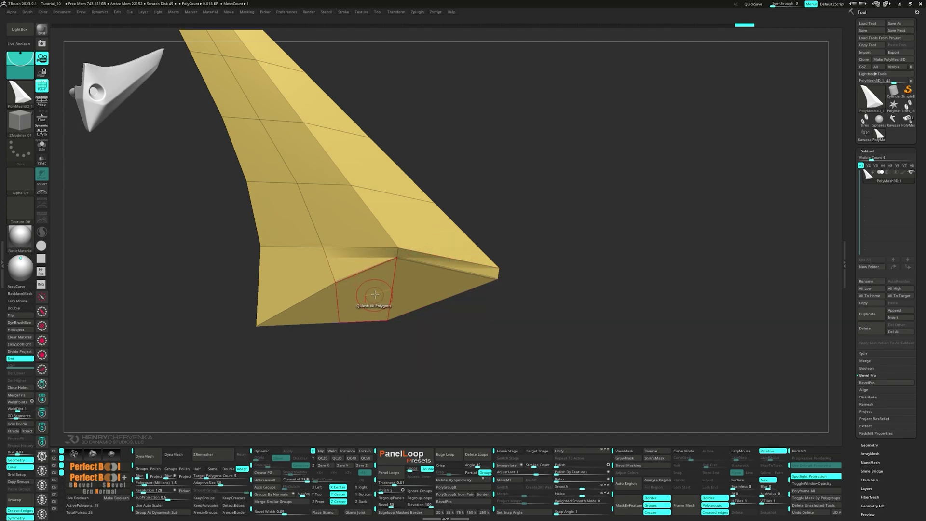
Step: Uncrease the whole mesh and give the surface thickness with the ZModeler polygon action on All Polygons
{"action": "left_click_drag", "start_coordinate": [366, 338], "coordinate": [355, 355]}
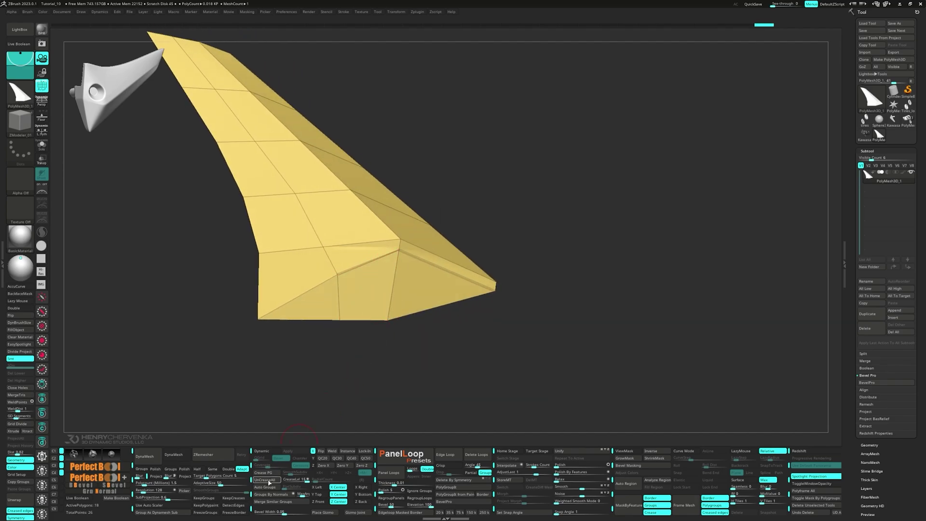
{"action": "left_click", "coordinate": [267, 480]}
{"action": "left_click_drag", "start_coordinate": [314, 356], "coordinate": [372, 304]}
{"action": "key", "text": "space"}
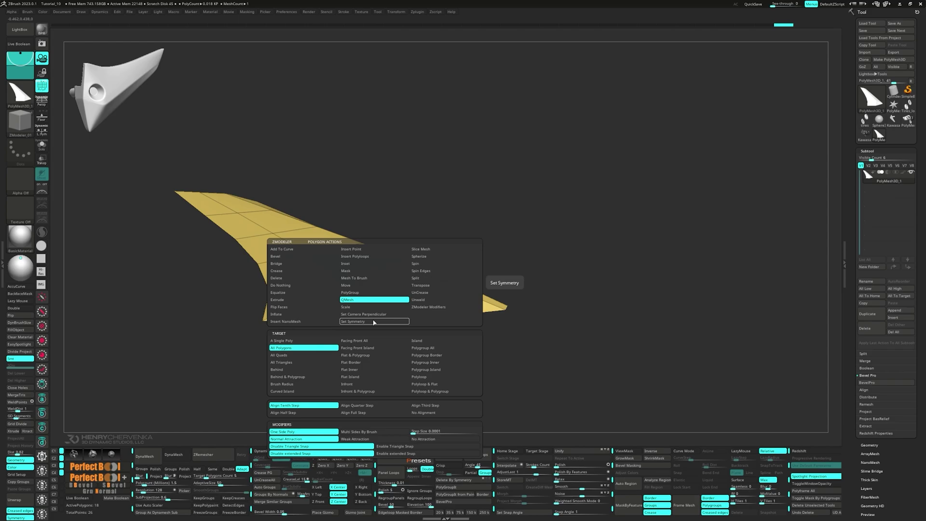
{"action": "right_click_drag", "start_coordinate": [372, 309], "coordinate": [377, 302]}
{"action": "left_click_drag", "start_coordinate": [376, 302], "coordinate": [372, 306]}
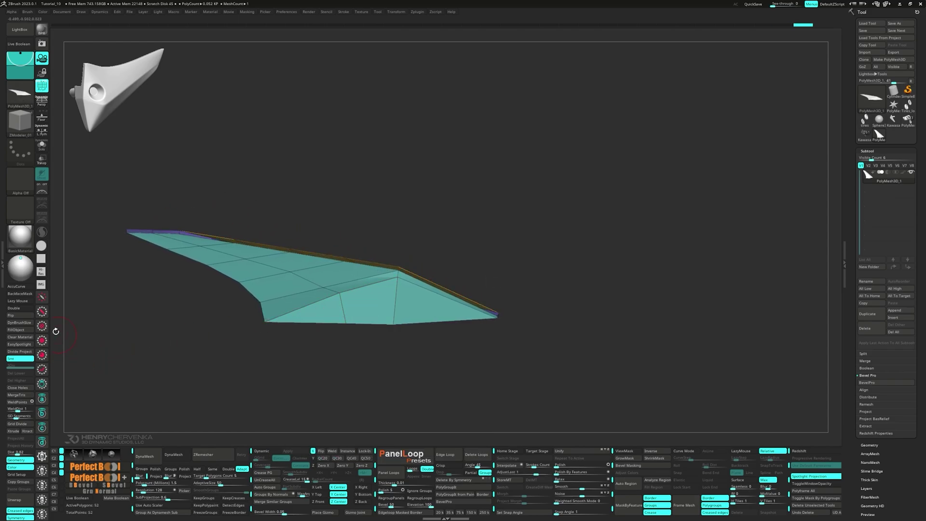
Step: Flip the mesh normals and mask everything except the underside polygroup
{"action": "left_click", "coordinate": [26, 317]}
{"action": "right_click_drag", "start_coordinate": [321, 363], "coordinate": [340, 334]}
{"action": "left_click", "coordinate": [362, 331], "text": "ctrl+shift"}
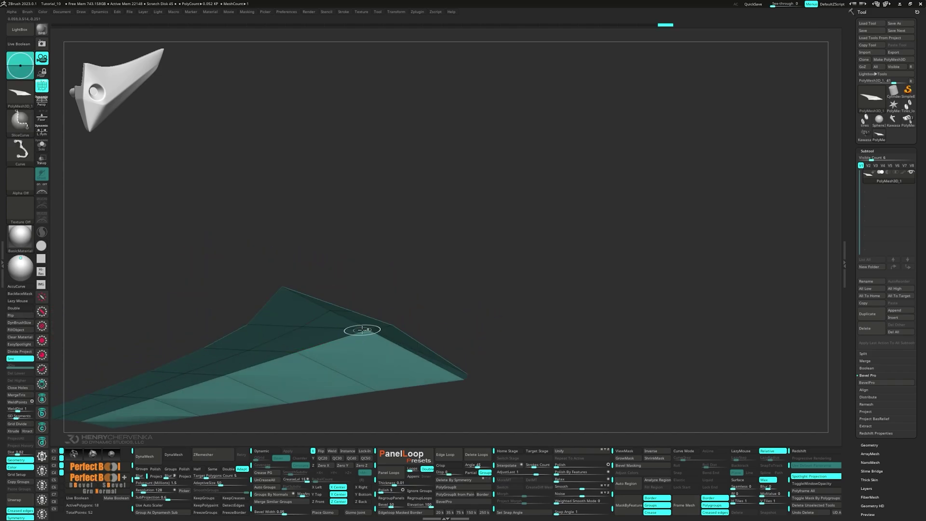
{"action": "left_click", "coordinate": [514, 257], "text": "ctrl"}
{"action": "left_click", "coordinate": [514, 257], "text": "ctrl+shift"}
{"action": "left_click", "coordinate": [514, 257], "text": "ctrl"}
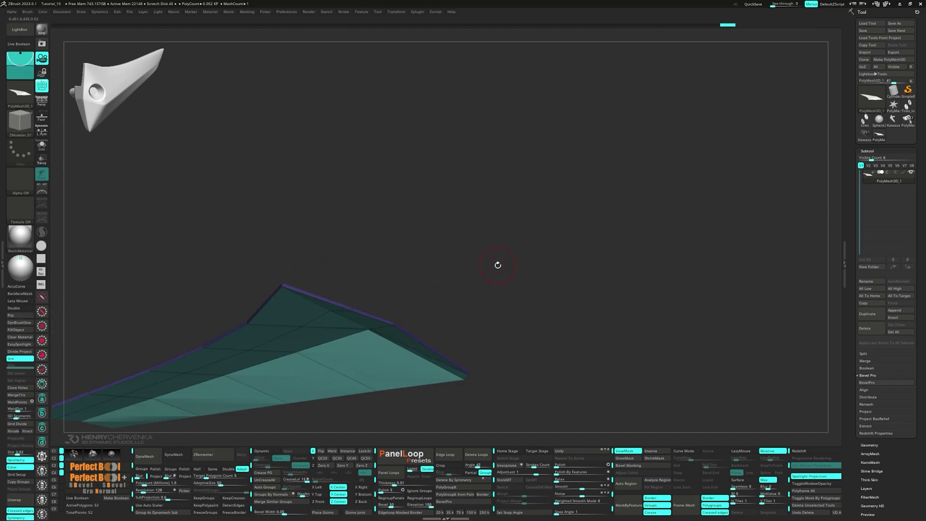
Step: Flatten the underside with a straight ClipCurve drawn across the side view just below the upper shell
{"action": "key", "text": "shift"}
{"action": "right_click_drag", "start_coordinate": [481, 271], "coordinate": [484, 275], "text": "shift"}
{"action": "key", "text": "m"}
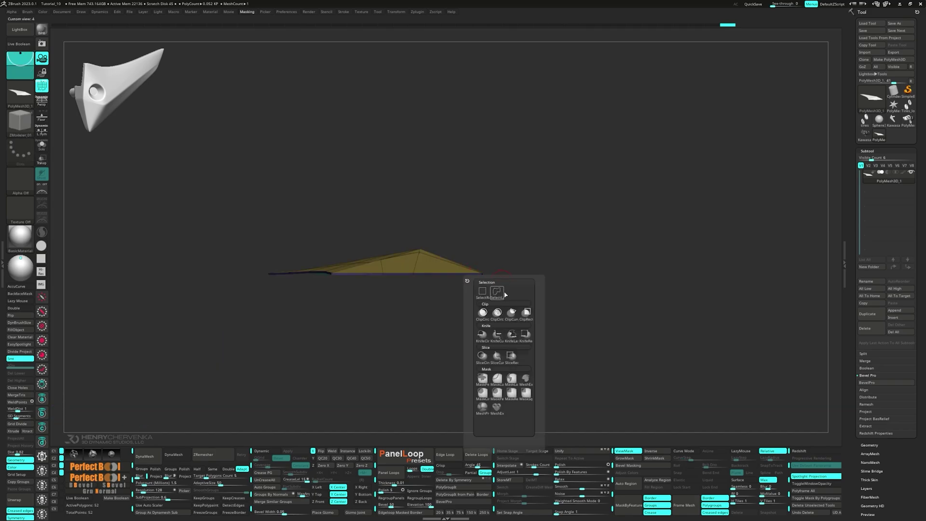
{"action": "left_click", "coordinate": [513, 313]}
{"action": "mouse_move", "coordinate": [207, 295]}
{"action": "left_mouse_down", "text": "ctrl+shift"}
{"action": "mouse_move", "coordinate": [579, 292]}
{"action": "mouse_move", "coordinate": [566, 276]}
{"action": "left_mouse_up", "text": "ctrl+shift"}
Step: Remove the flattened underside polygons, keeping only the faceted top and the side rim
{"action": "left_click_drag", "start_coordinate": [469, 334], "coordinate": [436, 271]}
{"action": "left_click_drag", "start_coordinate": [520, 251], "coordinate": [537, 290], "text": "ctrl+shift"}
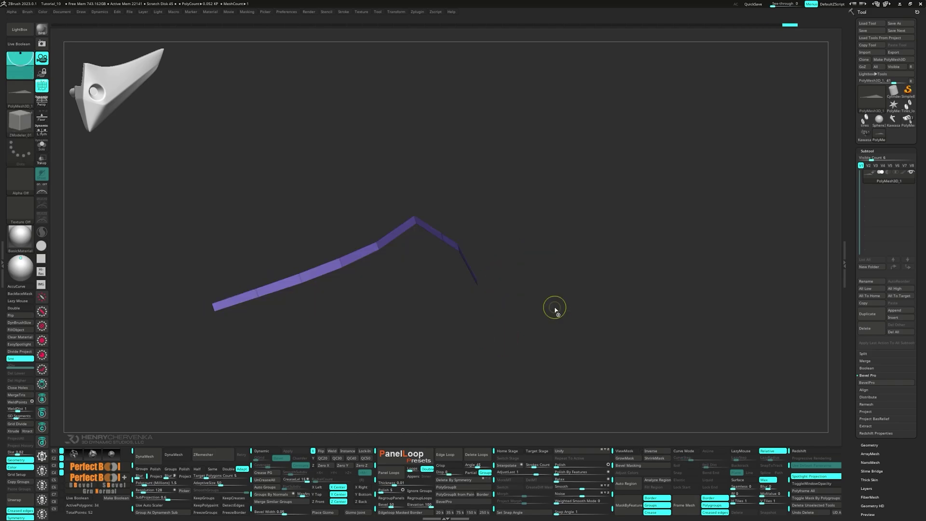
{"action": "mouse_move", "coordinate": [458, 244]}
{"action": "left_mouse_down"}
{"action": "mouse_move", "coordinate": [434, 273]}
{"action": "mouse_move", "coordinate": [439, 296]}
{"action": "left_mouse_up"}
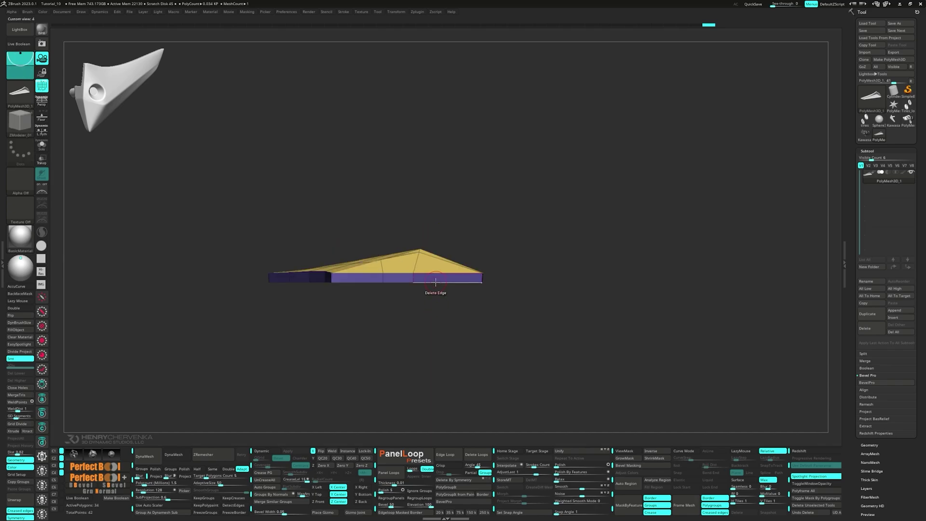
Step: Set the ZModeler edge action to Extrude and pull two neighbouring edges of the front rim's lower border downward into a flap
{"action": "key", "text": "space"}
{"action": "left_click", "coordinate": [375, 347]}
{"action": "left_click_drag", "start_coordinate": [437, 291], "coordinate": [440, 302]}
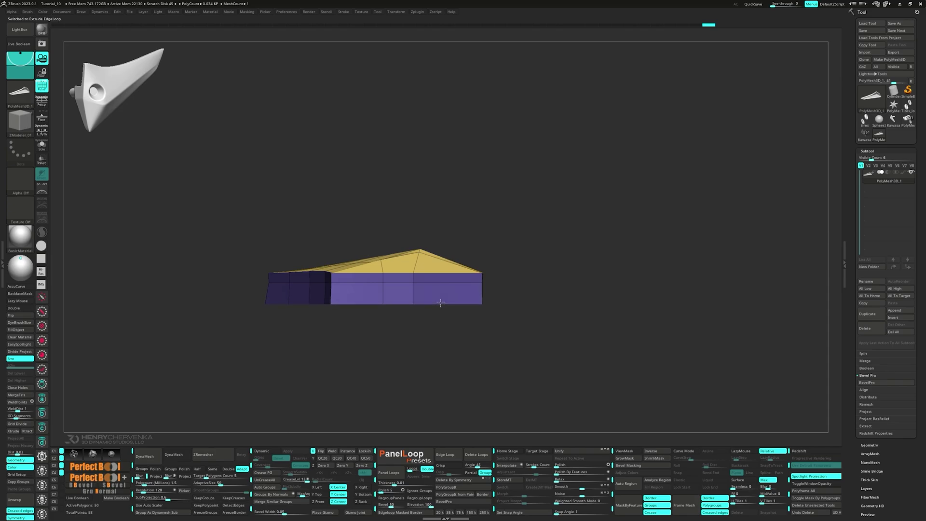
{"action": "key", "text": "alt"}
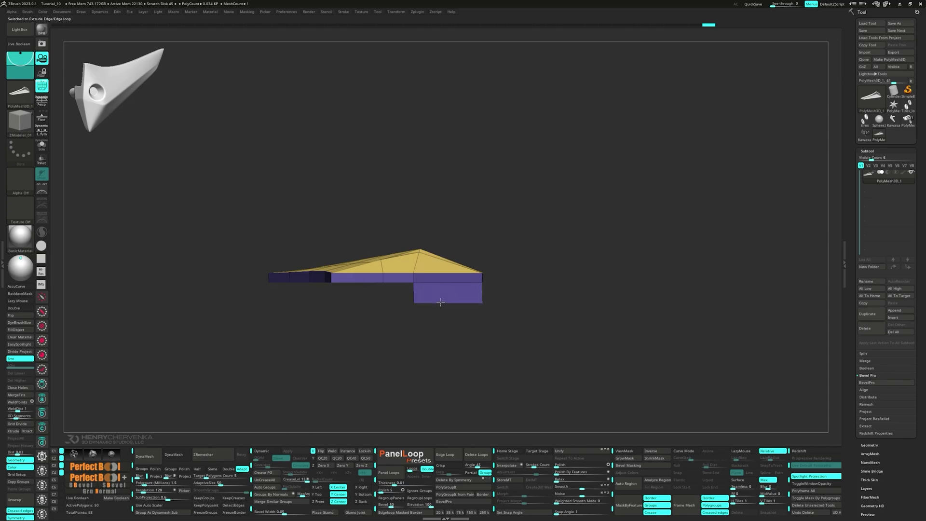
{"action": "left_click_drag", "start_coordinate": [390, 286], "coordinate": [394, 296]}
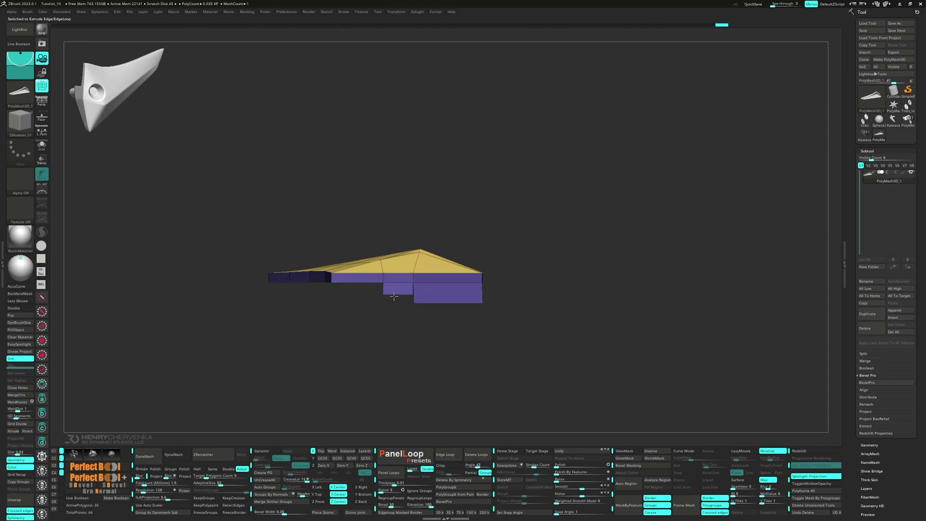
Step: Reshape the flap with the QMesh point action, lowering its inner corner and bringing its outer corner up to the rim
{"action": "key", "text": "space"}
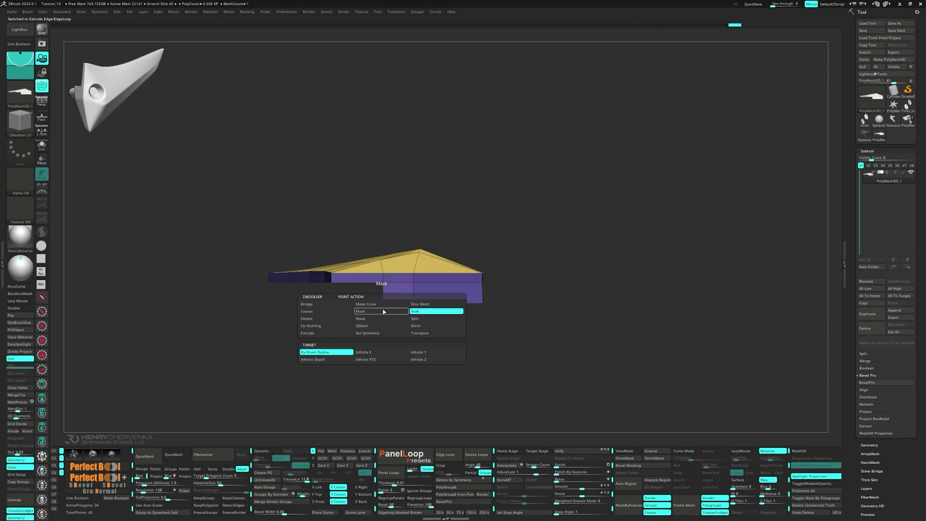
{"action": "left_click", "coordinate": [375, 327]}
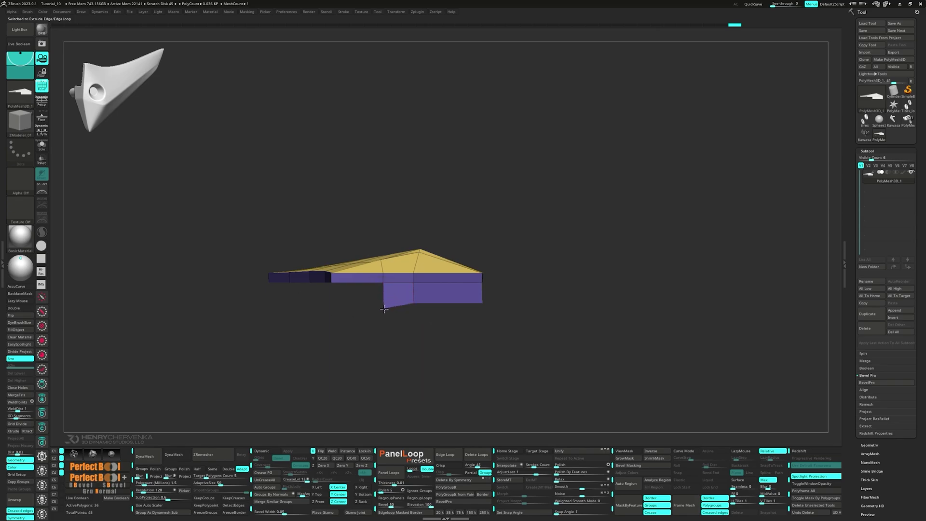
{"action": "left_click_drag", "start_coordinate": [483, 303], "coordinate": [484, 283]}
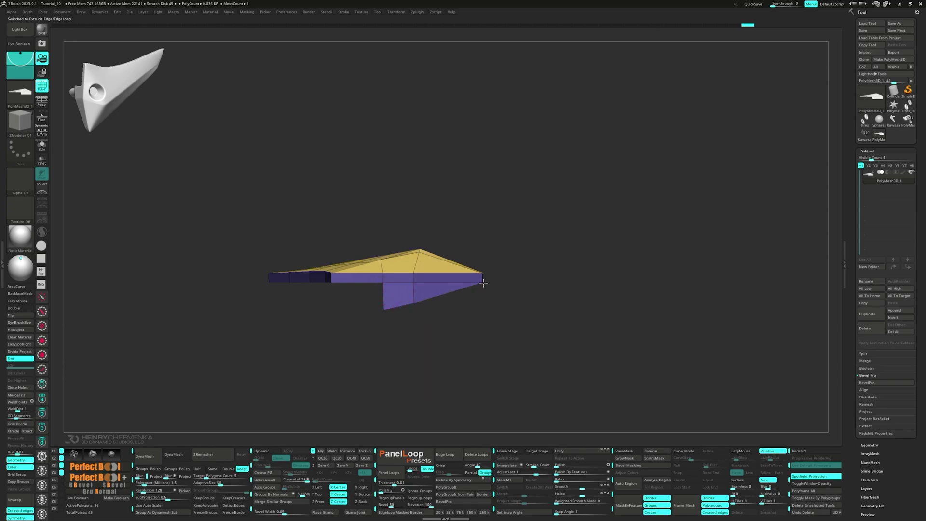
{"action": "left_click_drag", "start_coordinate": [429, 312], "coordinate": [419, 348]}
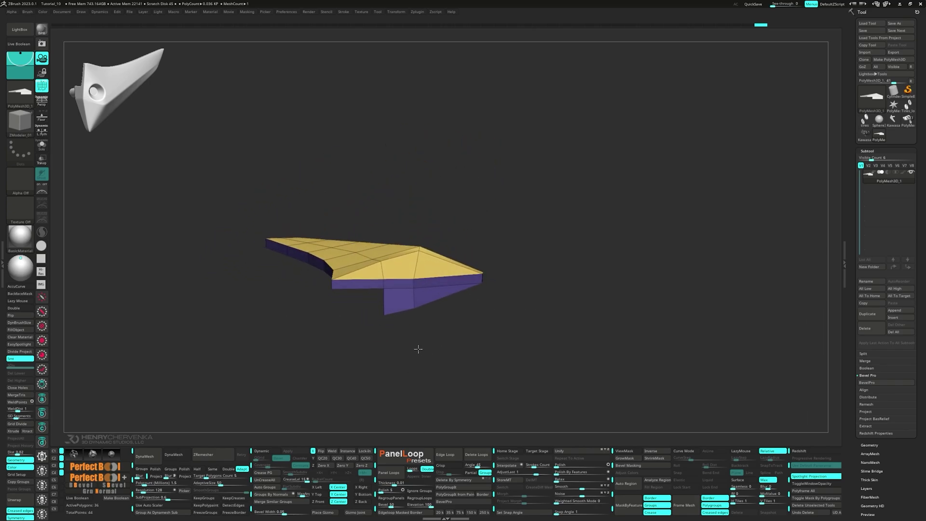
Step: Mark the outer flap face and the rim face above it and apply the Transpose polygon action to them
{"action": "right_click", "coordinate": [436, 282]}
{"action": "left_click", "coordinate": [483, 286]}
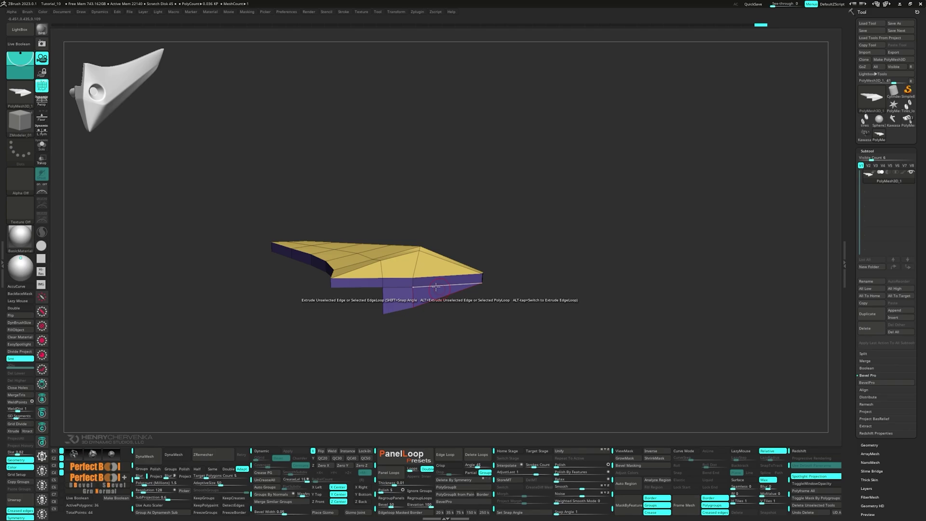
{"action": "scroll", "coordinate": [440, 289], "scroll_direction": "up", "scroll_amount": 3}
{"action": "left_click_drag", "start_coordinate": [439, 281], "coordinate": [440, 300], "text": "alt"}
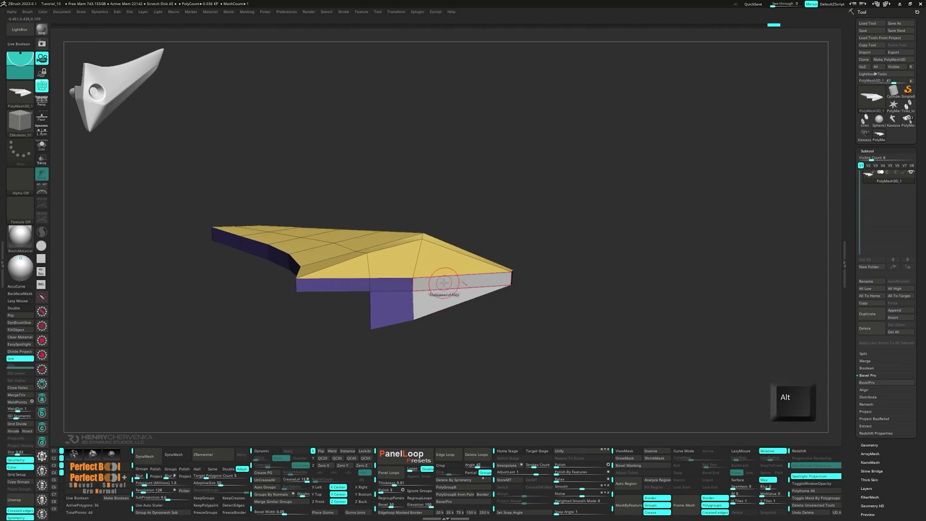
{"action": "left_click", "coordinate": [444, 283]}
{"action": "left_click_drag", "start_coordinate": [507, 304], "coordinate": [417, 299]}
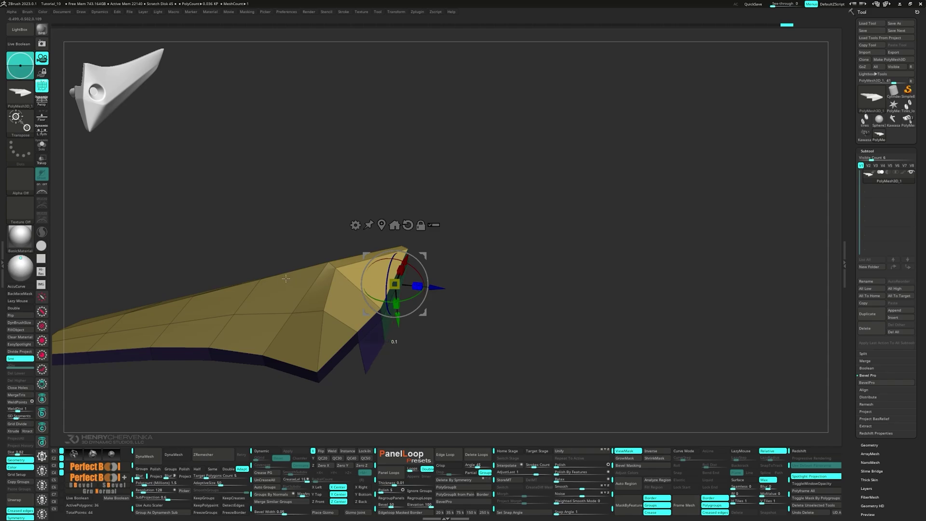
Step: Add the inner flap faces to the marked faces and apply the Transpose polygon action to the complete flap
{"action": "key", "text": "q"}
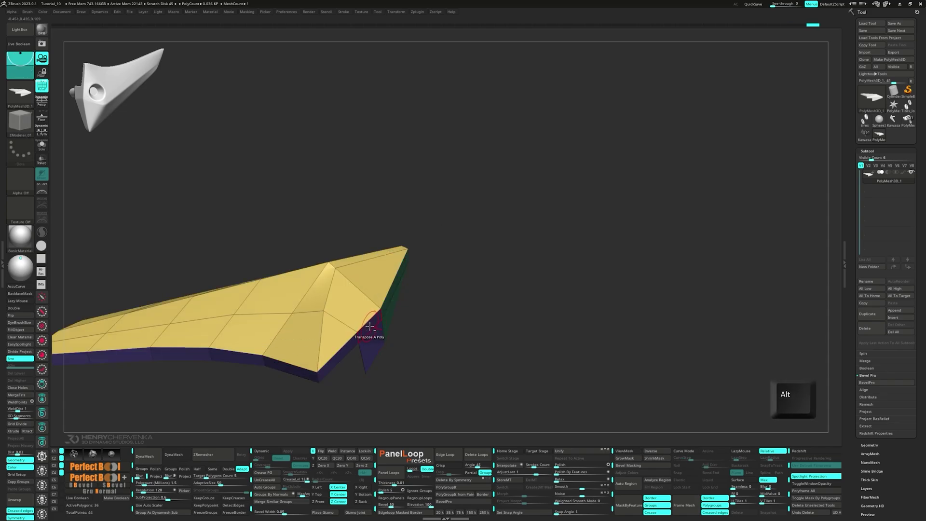
{"action": "left_click", "coordinate": [372, 336]}
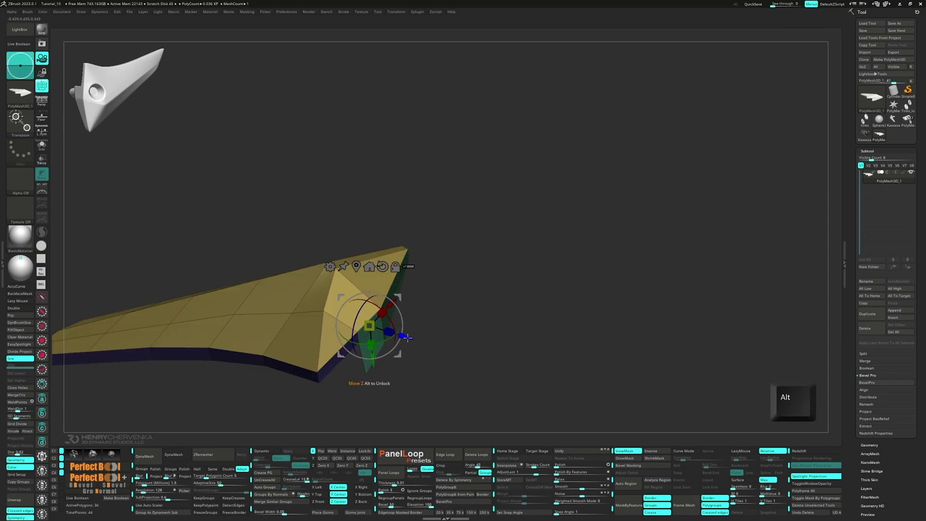
{"action": "mouse_move", "coordinate": [427, 333]}
{"action": "left_mouse_down", "text": "shift"}
{"action": "mouse_move", "coordinate": [425, 316]}
{"action": "mouse_move", "coordinate": [389, 352]}
{"action": "mouse_move", "coordinate": [485, 371]}
{"action": "left_mouse_up", "text": "shift"}
{"action": "left_click_drag", "start_coordinate": [476, 338], "coordinate": [463, 358]}
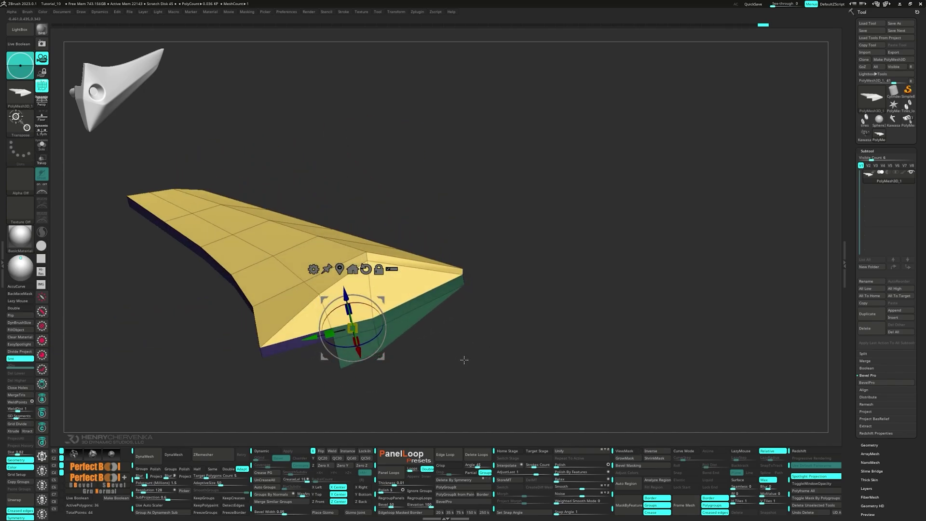
{"action": "key", "text": "q"}
Step: Assign the entire mesh to a single polygroup
{"action": "right_click_drag", "start_coordinate": [353, 298], "coordinate": [398, 292], "text": "alt"}
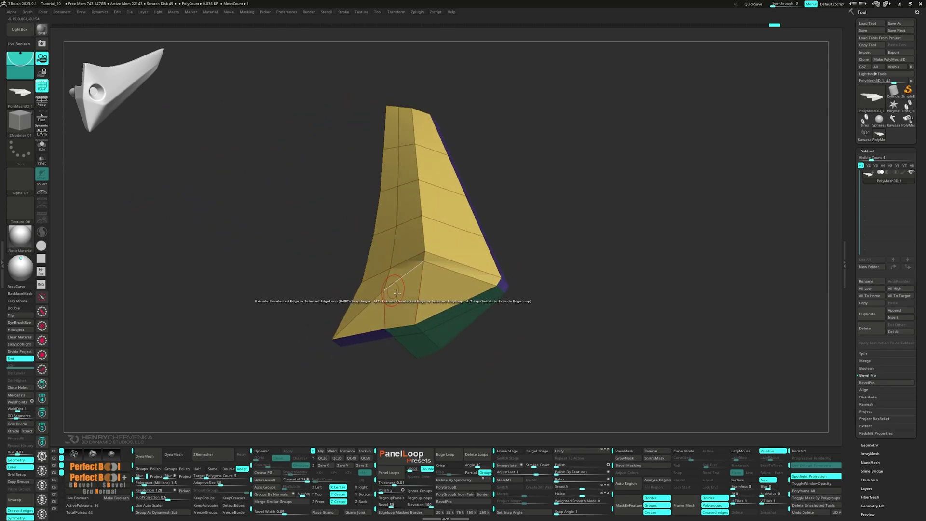
{"action": "left_click_drag", "start_coordinate": [382, 289], "coordinate": [416, 263]}
{"action": "key", "text": "ctrl+w"}
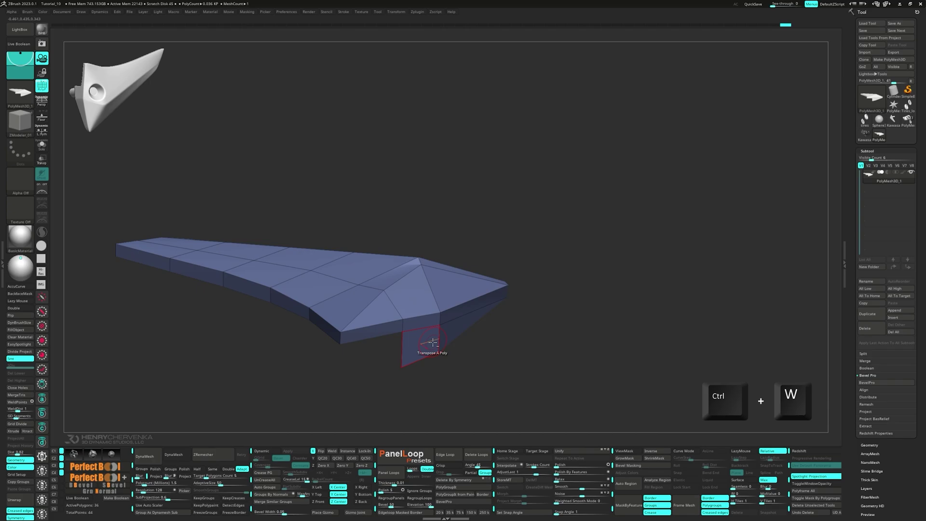
Step: Give the whole shell, flap included, a thin inward thickness with a ZModeler polygon action
{"action": "left_click_drag", "start_coordinate": [424, 342], "coordinate": [428, 294], "text": "alt"}
{"action": "mouse_move", "coordinate": [424, 309]}
{"action": "right_mouse_down"}
{"action": "mouse_move", "coordinate": [415, 295]}
{"action": "mouse_move", "coordinate": [434, 296]}
{"action": "right_mouse_up"}
{"action": "key", "text": "space"}
{"action": "left_click", "coordinate": [394, 300]}
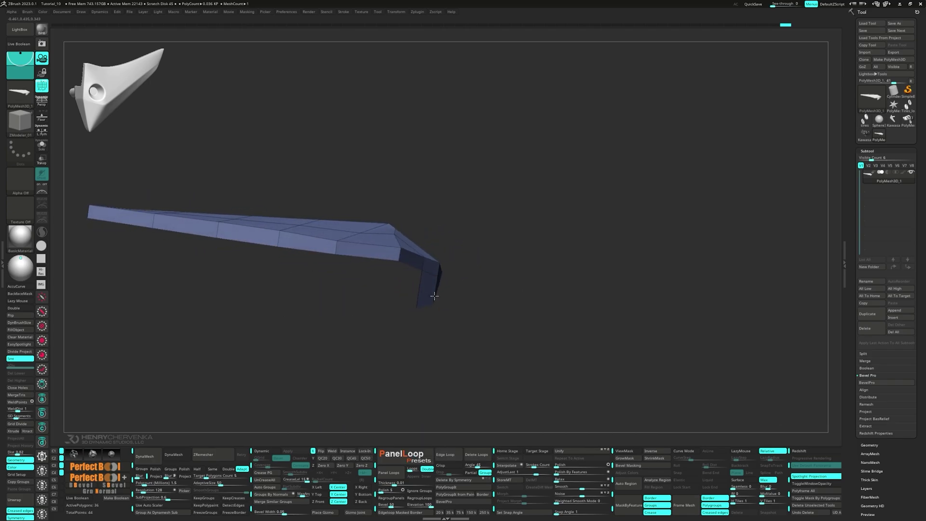
{"action": "left_click_drag", "start_coordinate": [427, 288], "coordinate": [424, 289]}
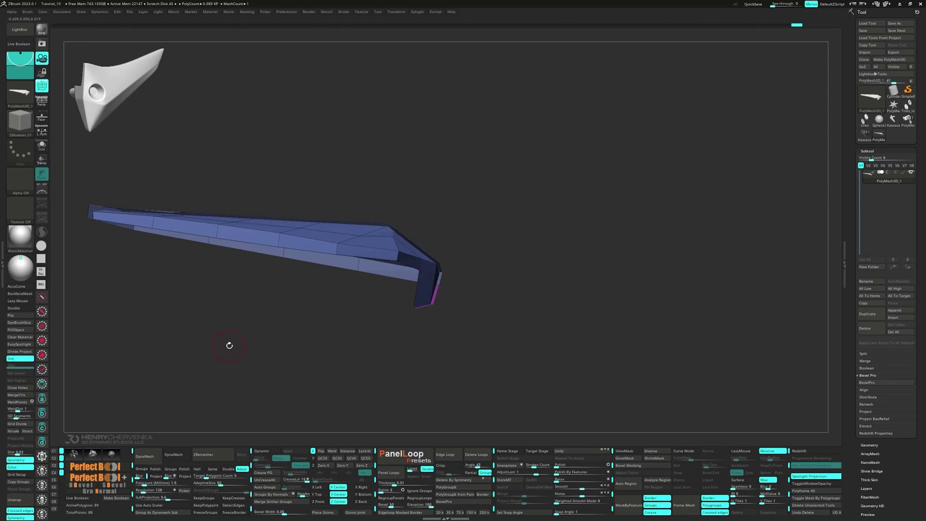
Step: Crease the polyloop running along the shell's rim with the ZModeler polygon Crease action
{"action": "left_click", "coordinate": [30, 317]}
{"action": "mouse_move", "coordinate": [416, 297]}
{"action": "left_mouse_down"}
{"action": "mouse_move", "coordinate": [399, 289]}
{"action": "mouse_move", "coordinate": [392, 320]}
{"action": "mouse_move", "coordinate": [430, 299]}
{"action": "left_mouse_up"}
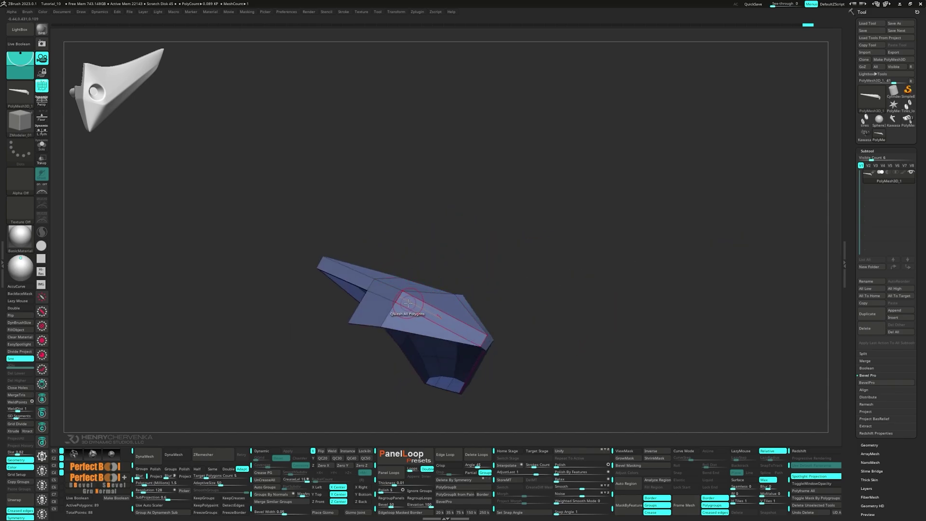
{"action": "right_click", "coordinate": [407, 303]}
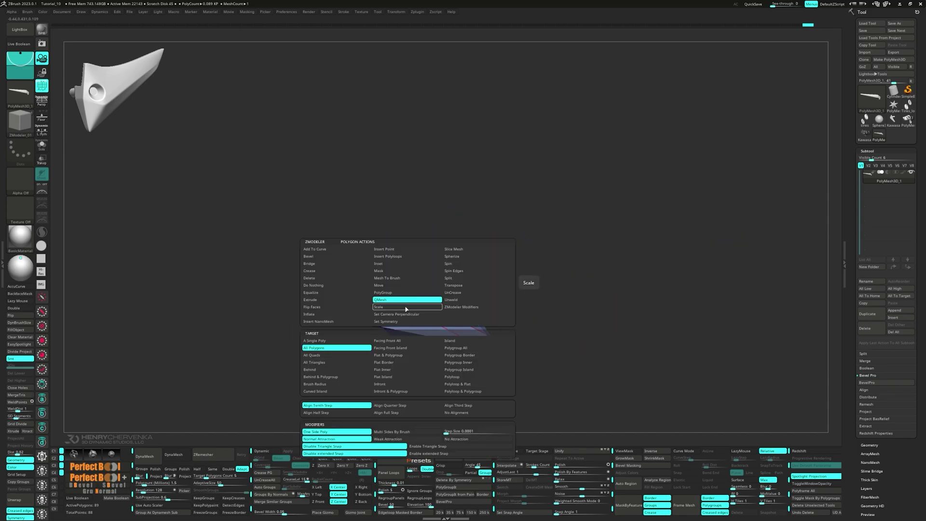
{"action": "left_click", "coordinate": [315, 275]}
{"action": "left_click", "coordinate": [443, 325]}
{"action": "left_click", "coordinate": [417, 318]}
{"action": "right_click_drag", "start_coordinate": [417, 319], "coordinate": [448, 275]}
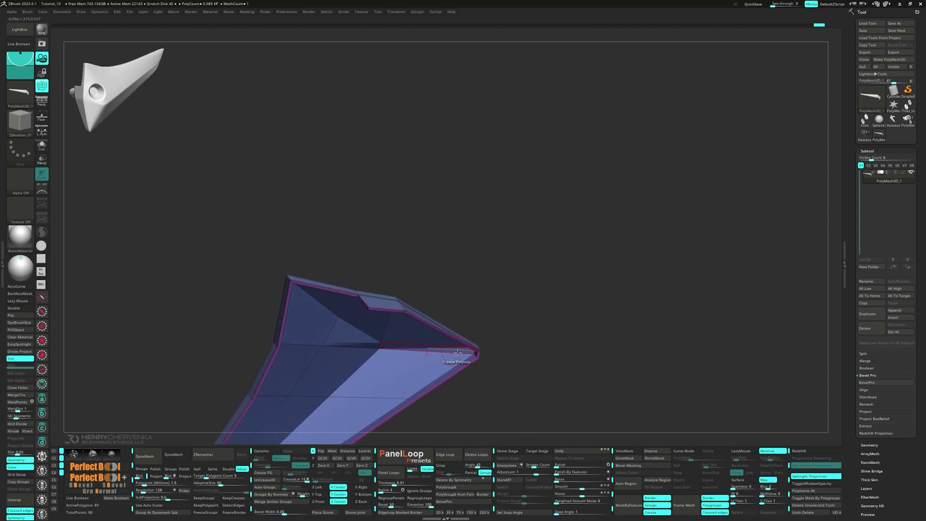
{"action": "right_click_drag", "start_coordinate": [458, 353], "coordinate": [437, 303]}
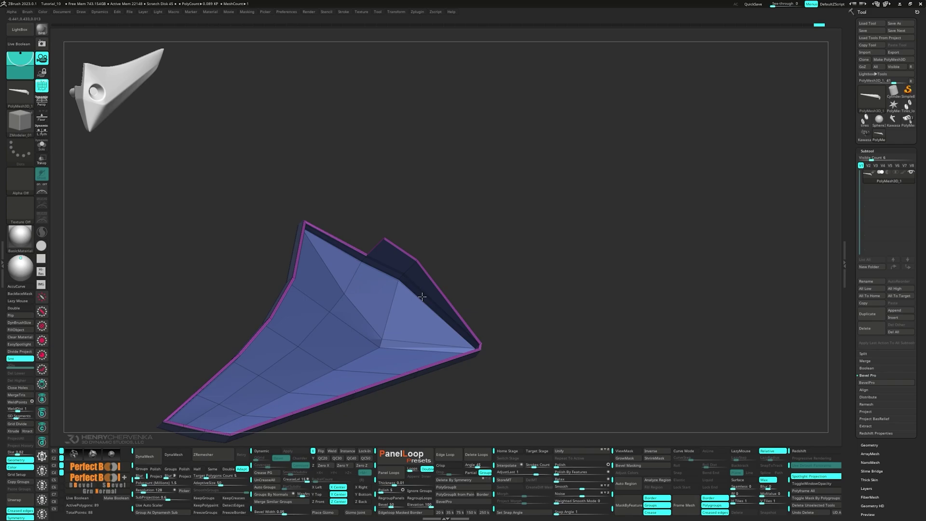
{"action": "left_click_drag", "start_coordinate": [422, 296], "coordinate": [358, 298]}
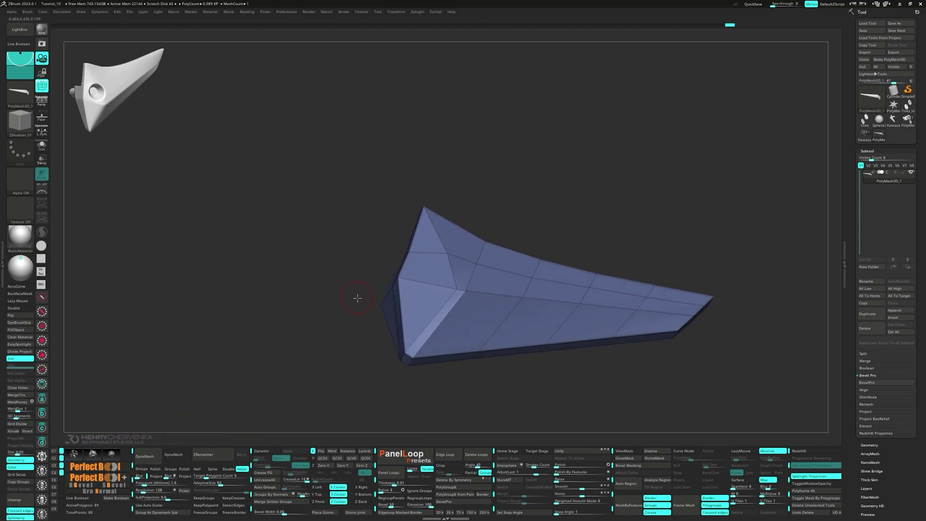
Step: Preview the shell with dynamic subdivision and crease its polygroup borders
{"action": "key", "text": "d"}
{"action": "left_click_drag", "start_coordinate": [392, 358], "coordinate": [449, 349]}
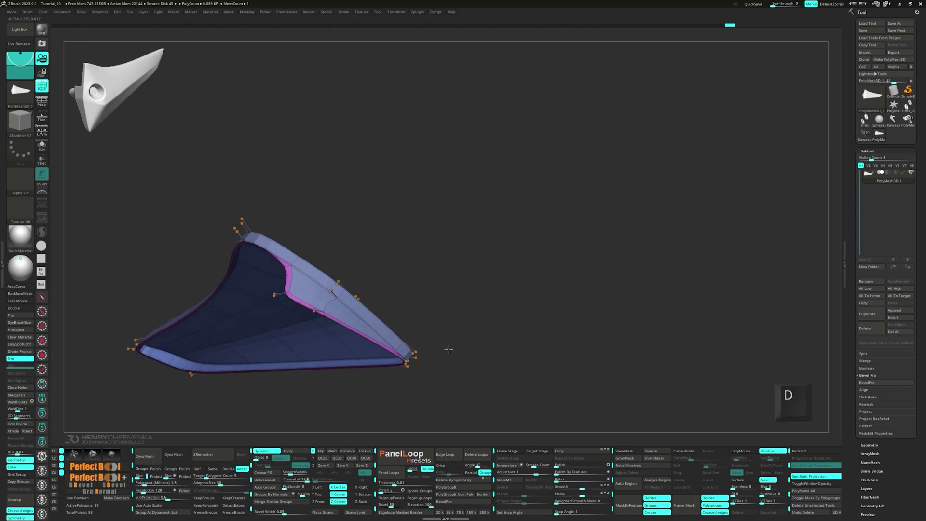
{"action": "left_click", "coordinate": [266, 474]}
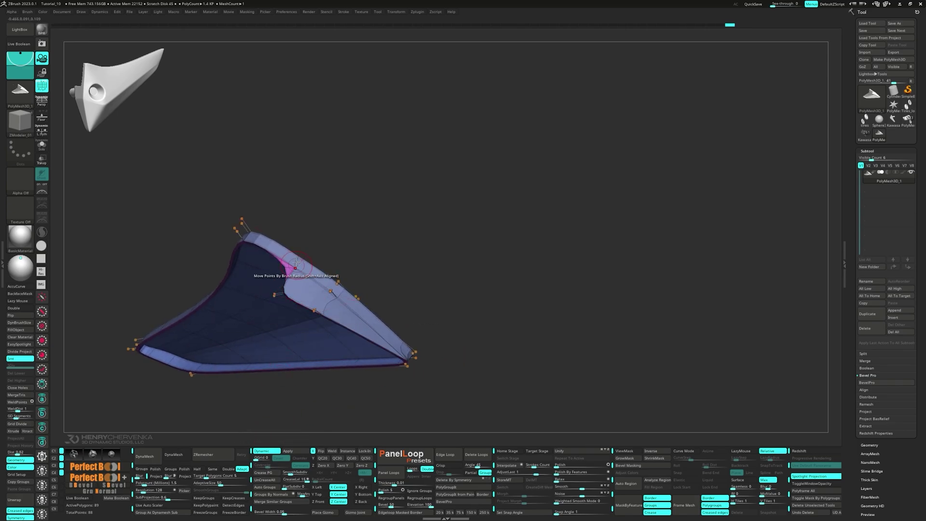
{"action": "right_click_drag", "start_coordinate": [296, 265], "coordinate": [310, 283]}
Step: Crease the partial edge loop where the flap meets the rim with the ZModeler edge Crease action and check it in the smoothed preview
{"action": "key", "text": "space"}
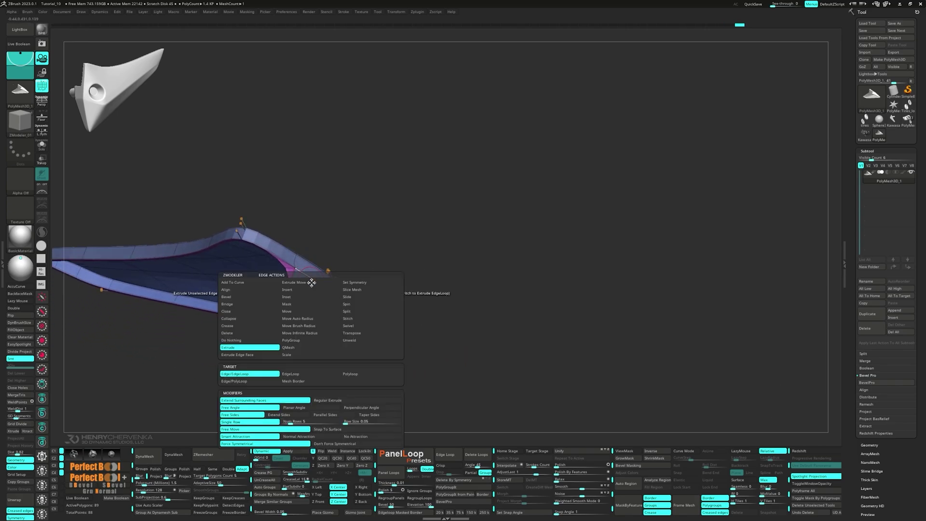
{"action": "left_click", "coordinate": [243, 328]}
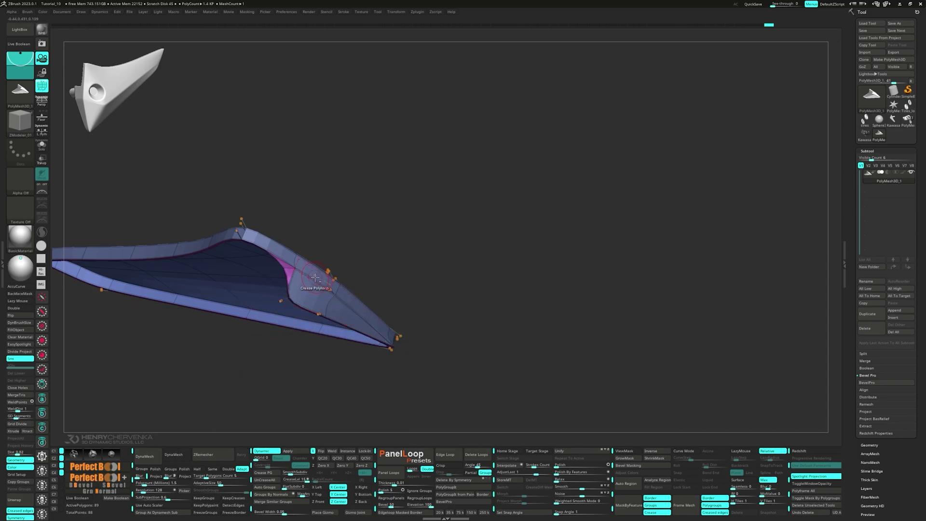
{"action": "key", "text": "shift+d"}
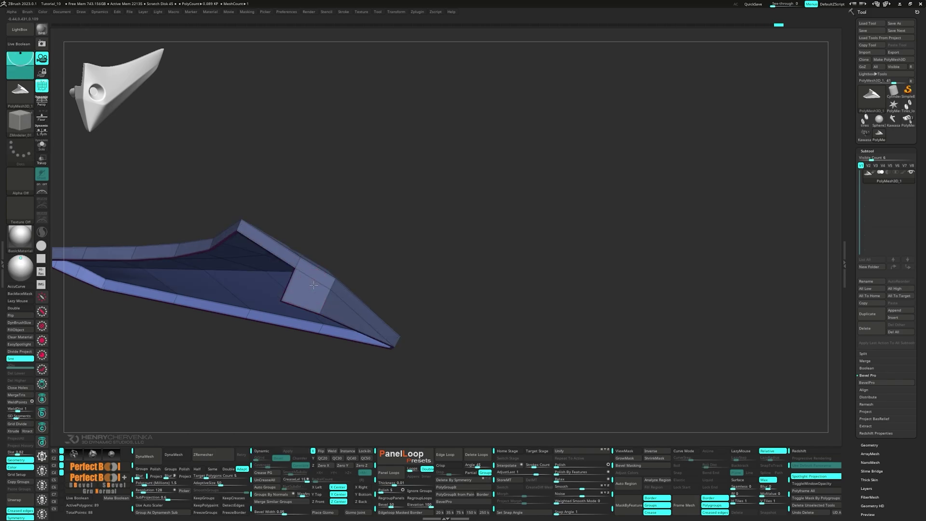
{"action": "left_click", "coordinate": [302, 292]}
{"action": "mouse_move", "coordinate": [303, 293]}
{"action": "right_mouse_down"}
{"action": "mouse_move", "coordinate": [303, 280]}
{"action": "mouse_move", "coordinate": [290, 276]}
{"action": "right_mouse_up"}
{"action": "right_click_drag", "start_coordinate": [289, 275], "coordinate": [278, 285], "text": "ctrl"}
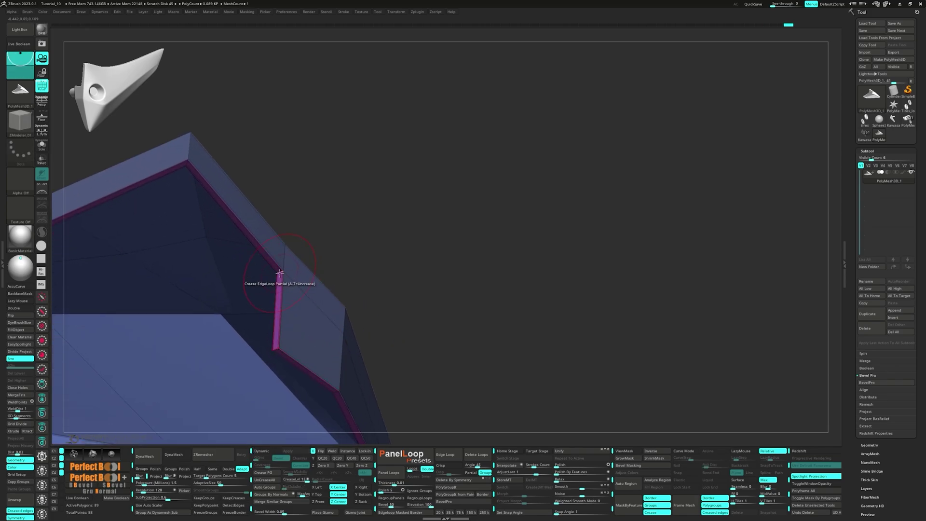
{"action": "key", "text": "d"}
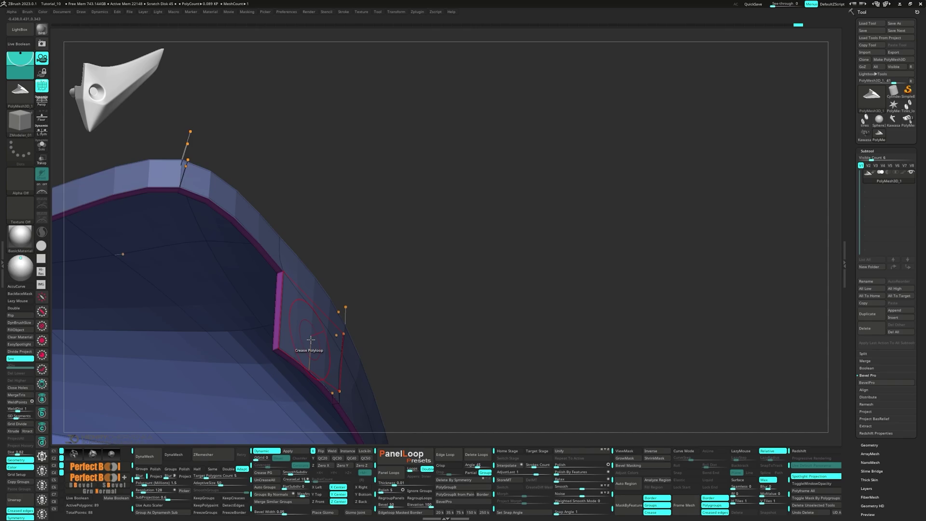
{"action": "left_click", "coordinate": [310, 341]}
Step: Raise the dynamic subdivision smoothing, set the crease level to 3 and hide the wireframe
{"action": "right_click_drag", "start_coordinate": [310, 341], "coordinate": [315, 347], "text": "ctrl"}
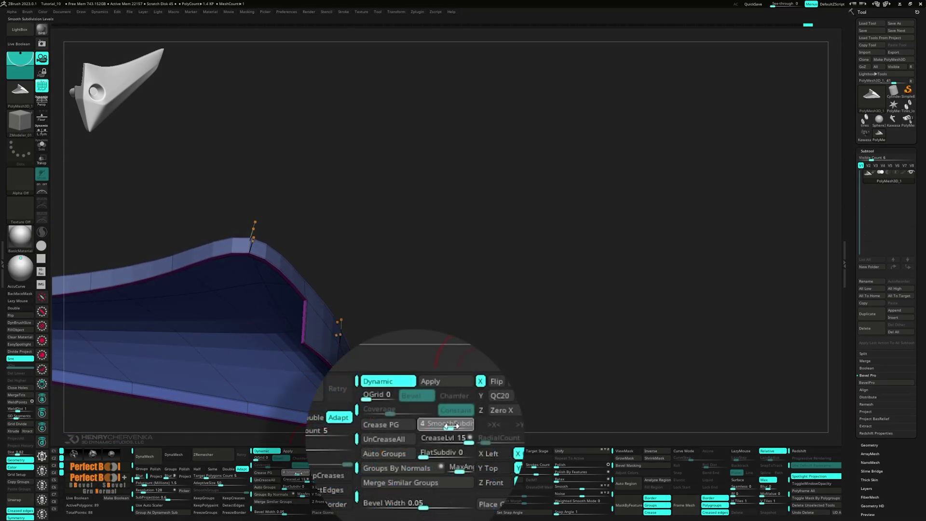
{"action": "left_click", "coordinate": [436, 440]}
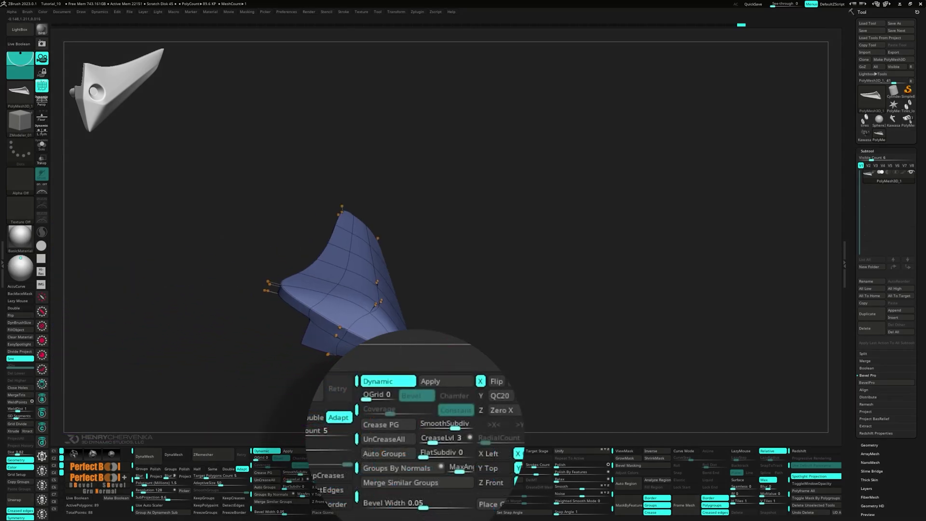
{"action": "mouse_move", "coordinate": [338, 290]}
{"action": "right_mouse_down"}
{"action": "mouse_move", "coordinate": [309, 299]}
{"action": "mouse_move", "coordinate": [338, 289]}
{"action": "right_mouse_up"}
{"action": "left_click_drag", "start_coordinate": [381, 345], "coordinate": [351, 344]}
{"action": "key", "text": "shift+f"}
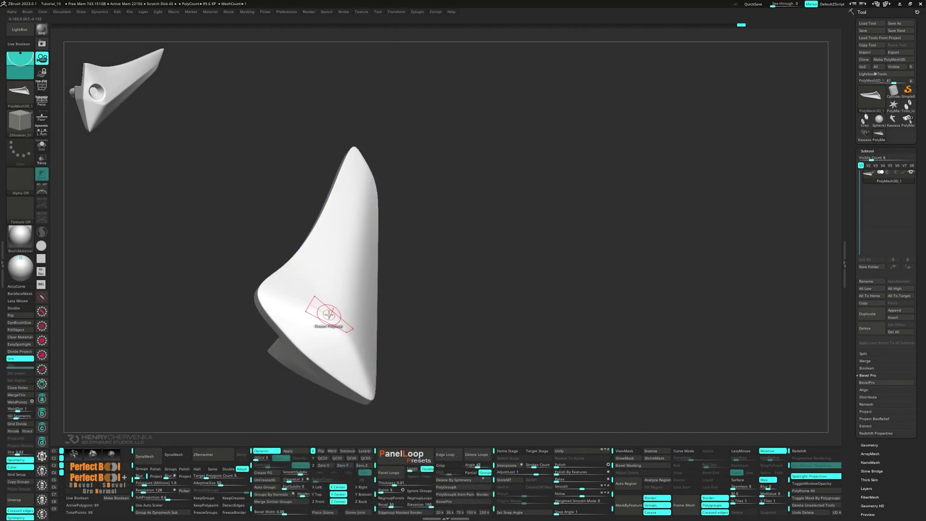
Step: Insert a single edge loop alongside the blade's long central ridge with the ZModeler edge Insert action
{"action": "key", "text": "space"}
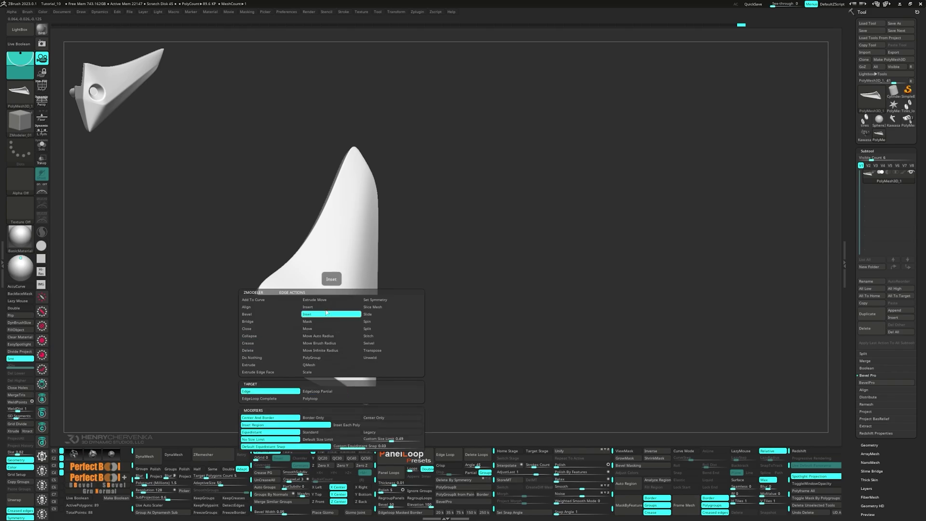
{"action": "left_click", "coordinate": [328, 307]}
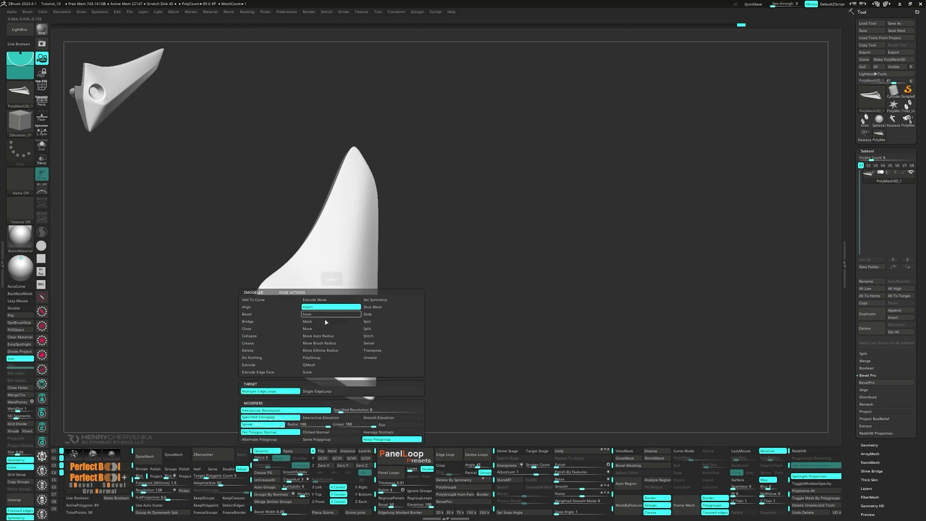
{"action": "left_click", "coordinate": [320, 392]}
{"action": "right_click_drag", "start_coordinate": [345, 284], "coordinate": [339, 296]}
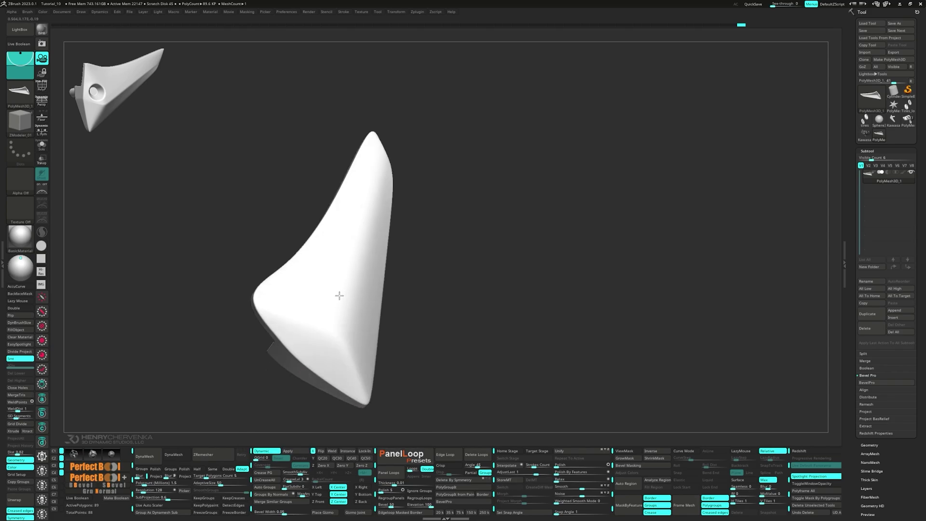
{"action": "left_click", "coordinate": [345, 276]}
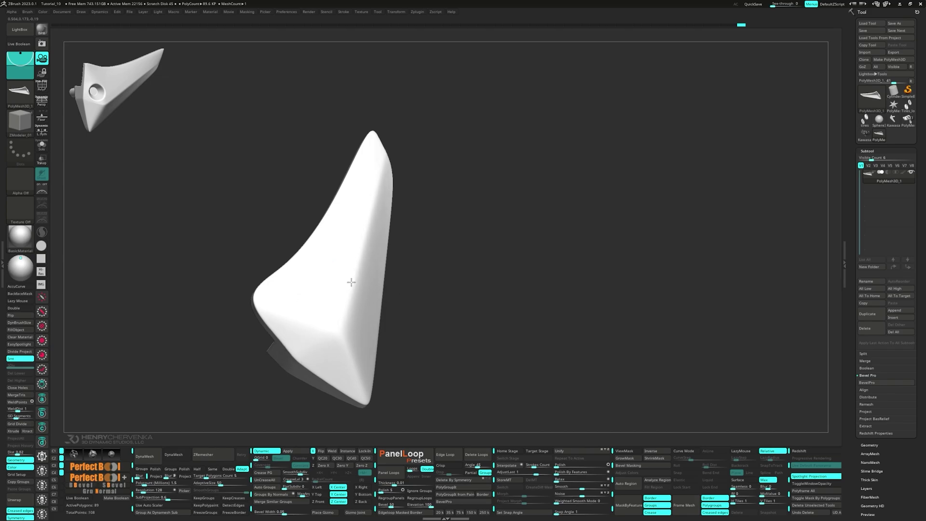
{"action": "left_click_drag", "start_coordinate": [355, 285], "coordinate": [354, 286]}
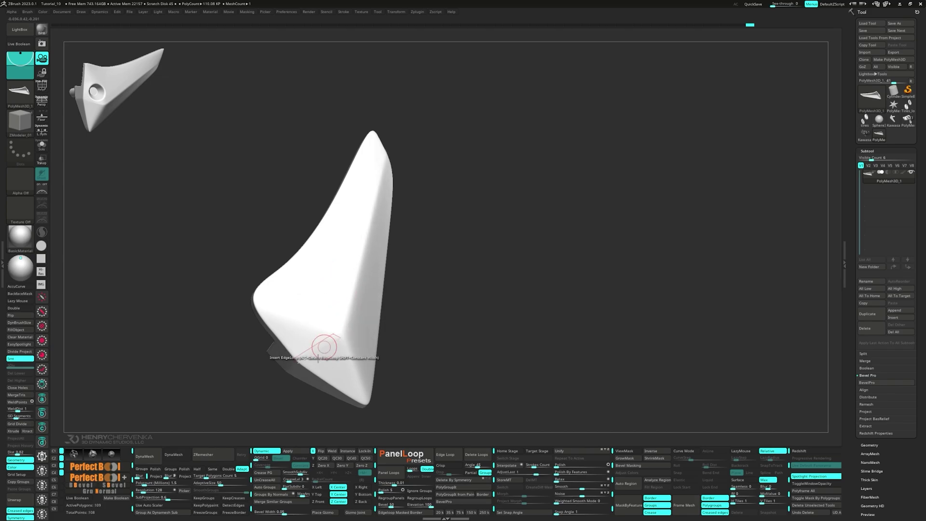
Step: Insert another single edge loop across the blade, close to the ridge that borders the front facets
{"action": "mouse_move", "coordinate": [324, 348]}
{"action": "right_mouse_down"}
{"action": "mouse_move", "coordinate": [340, 364]}
{"action": "mouse_move", "coordinate": [313, 362]}
{"action": "right_mouse_up"}
{"action": "right_click_drag", "start_coordinate": [328, 311], "coordinate": [331, 393]}
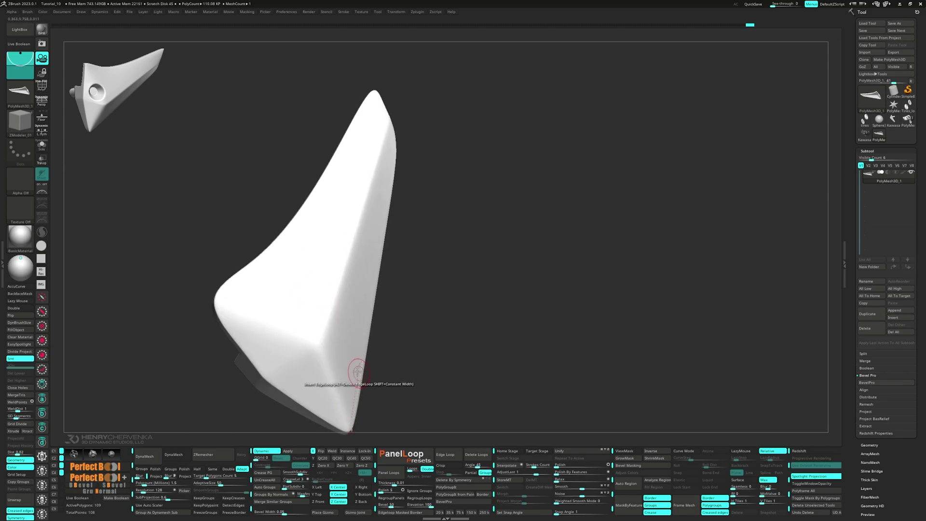
{"action": "left_click", "coordinate": [327, 308]}
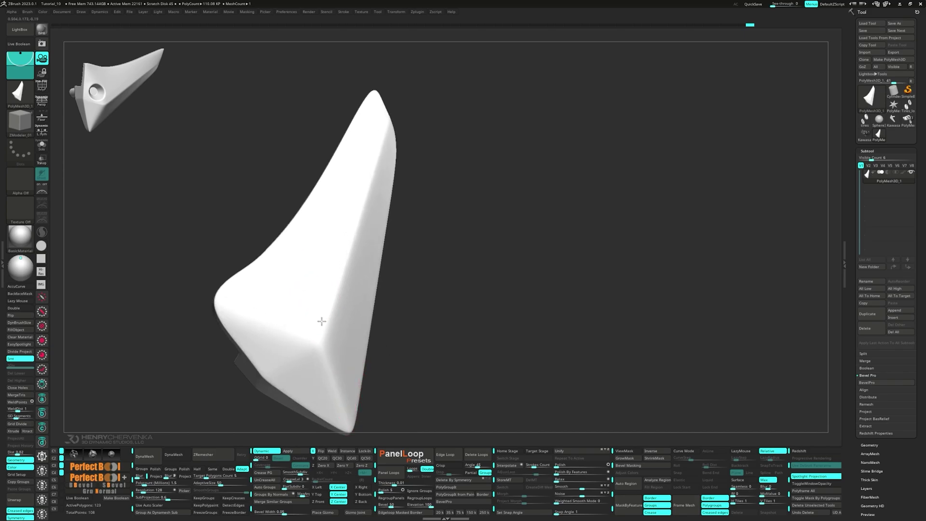
Step: On the unsmoothed wireframe mesh, set polygons to Do Nothing and slide the rim's short cross edge toward the wide-end corner
{"action": "key", "text": "shift+d"}
{"action": "key", "text": "shift+f"}
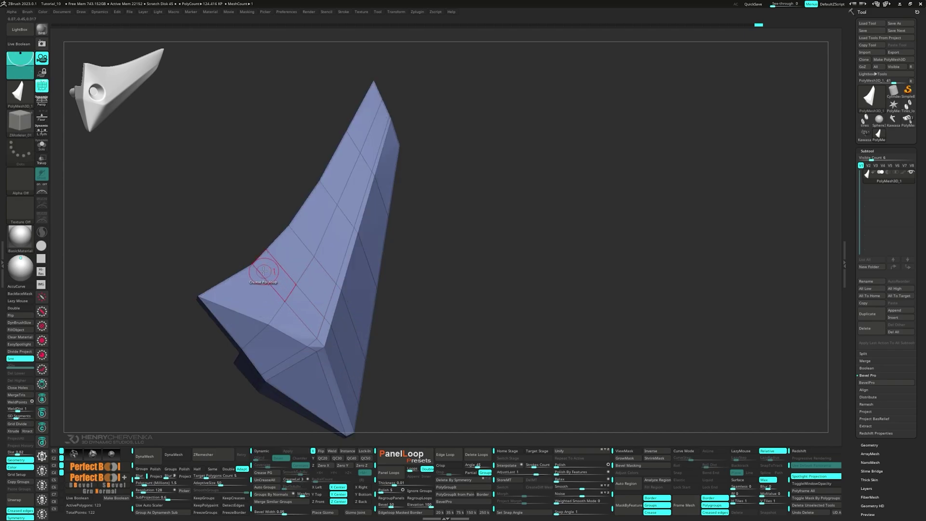
{"action": "right_click_drag", "start_coordinate": [246, 268], "coordinate": [276, 299]}
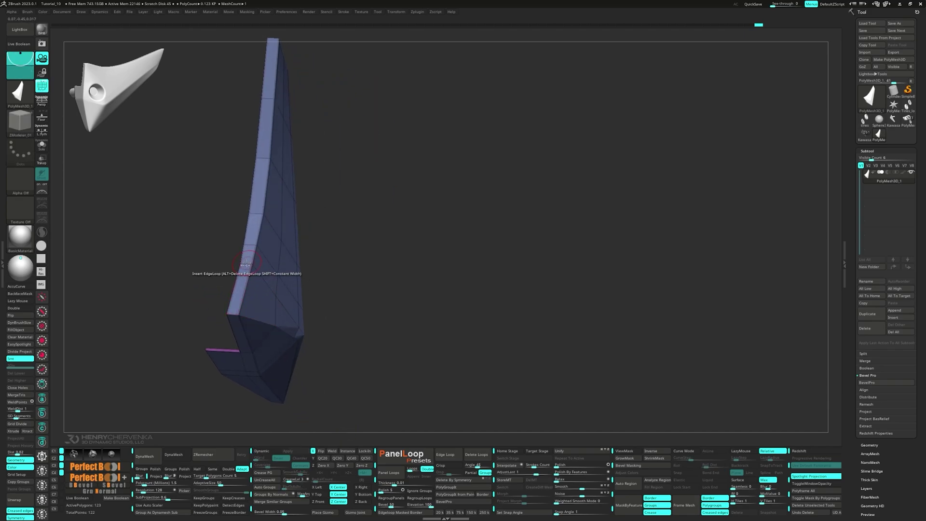
{"action": "key", "text": "space"}
{"action": "left_click", "coordinate": [285, 279]}
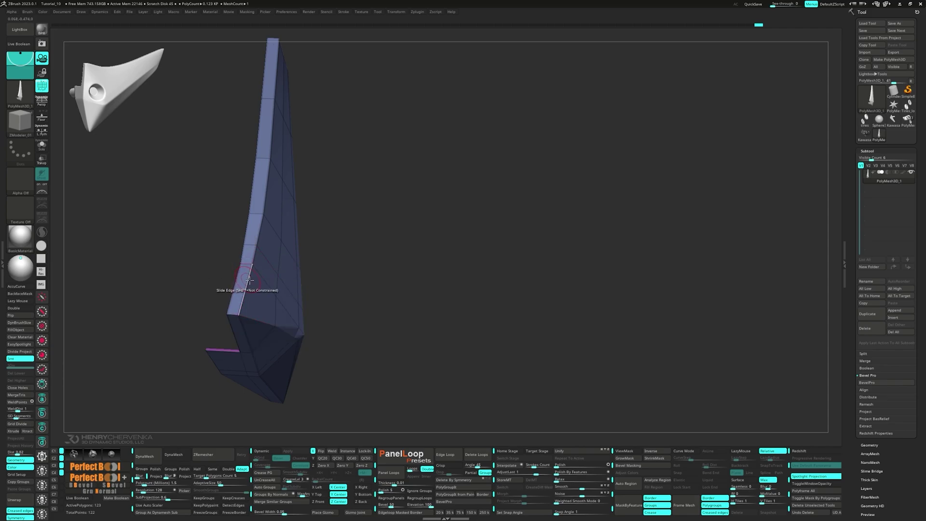
{"action": "right_click_drag", "start_coordinate": [248, 278], "coordinate": [263, 285]}
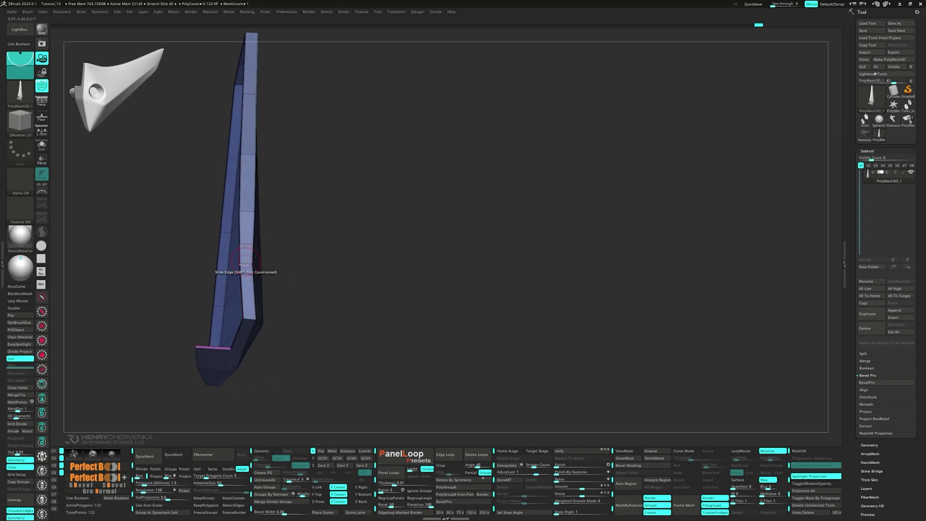
{"action": "right_click_drag", "start_coordinate": [248, 307], "coordinate": [244, 266]}
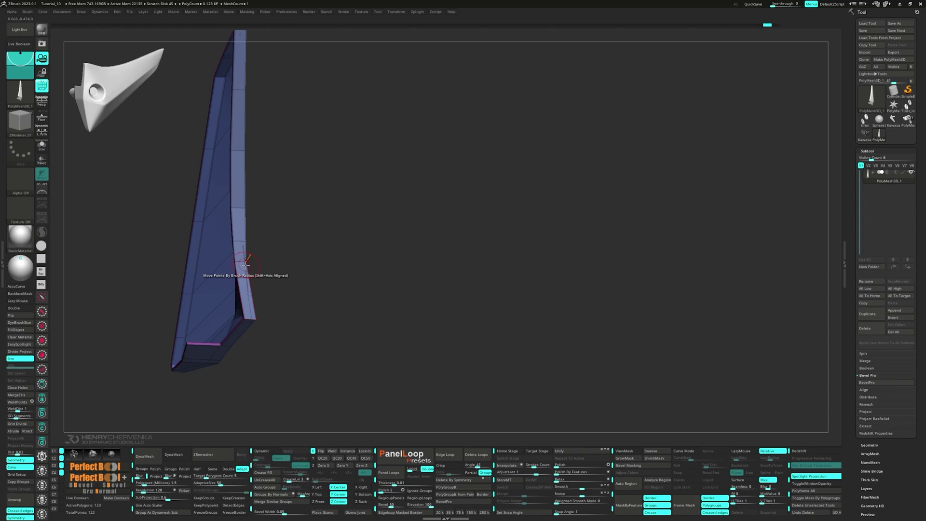
{"action": "mouse_move", "coordinate": [244, 265]}
{"action": "right_mouse_down"}
{"action": "mouse_move", "coordinate": [221, 265]}
{"action": "mouse_move", "coordinate": [236, 263]}
{"action": "right_mouse_up"}
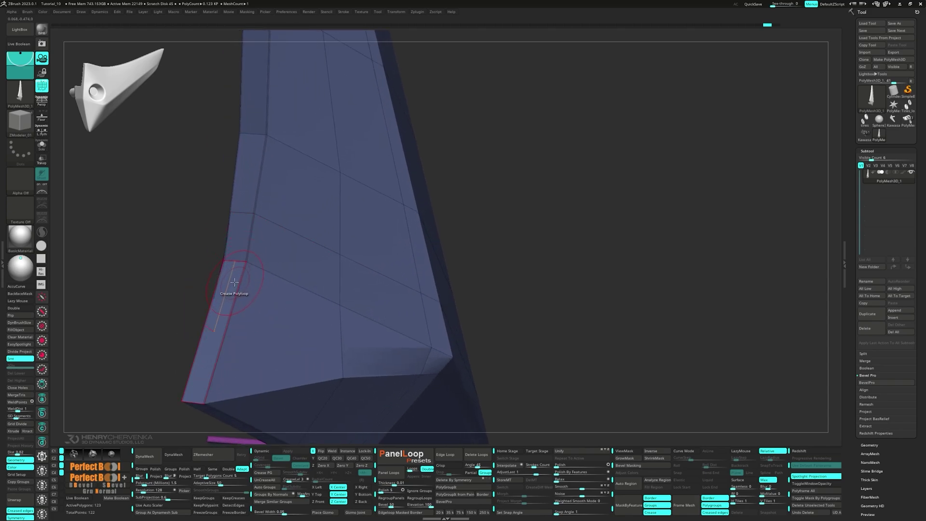
{"action": "key", "text": "space"}
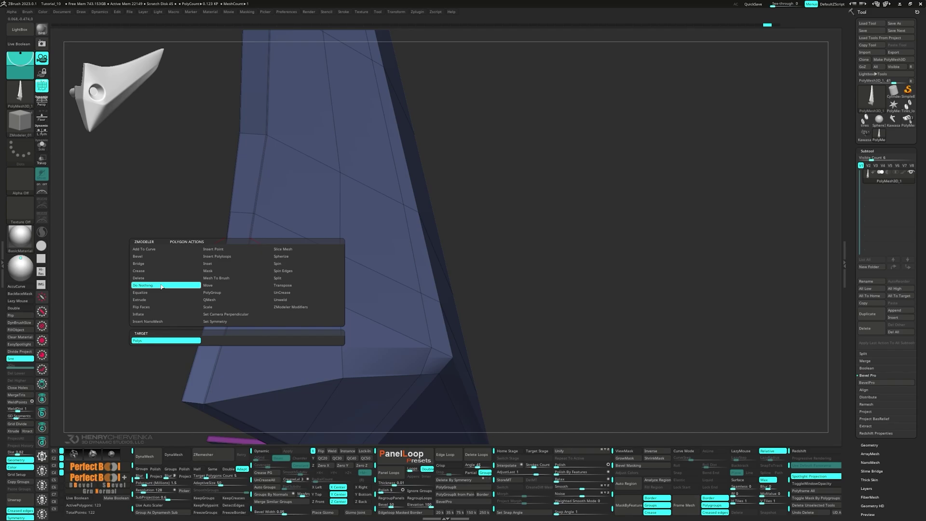
{"action": "left_click_drag", "start_coordinate": [235, 263], "coordinate": [221, 302]}
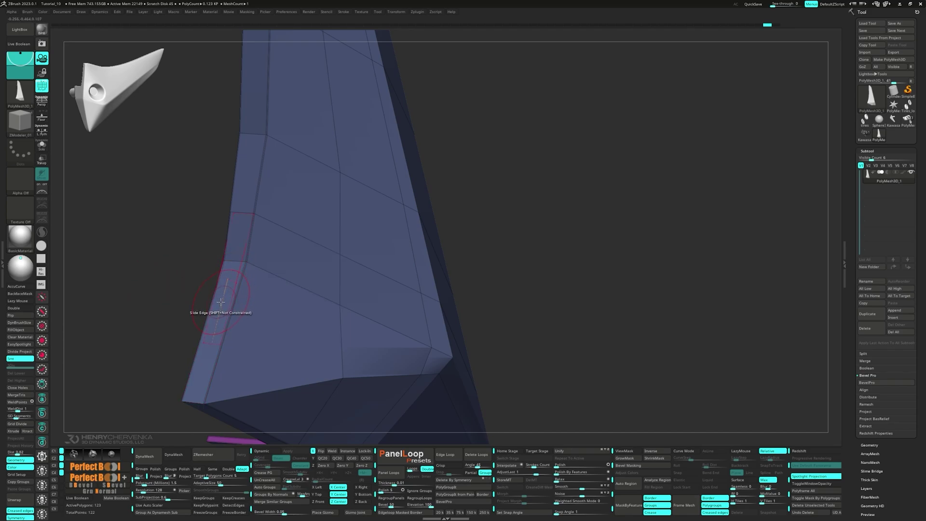
{"action": "right_click_drag", "start_coordinate": [212, 319], "coordinate": [254, 261]}
Step: Check the smoothed preview and crease the short rim edges at the wide-end corner and blade tip with the edge Crease action
{"action": "key", "text": "d"}
{"action": "left_click_drag", "start_coordinate": [255, 262], "coordinate": [335, 371]}
{"action": "right_click_drag", "start_coordinate": [332, 371], "coordinate": [233, 264]}
{"action": "right_click_drag", "start_coordinate": [294, 350], "coordinate": [424, 340]}
{"action": "key", "text": "shift+f"}
{"action": "key", "text": "shift+d"}
{"action": "key", "text": "space"}
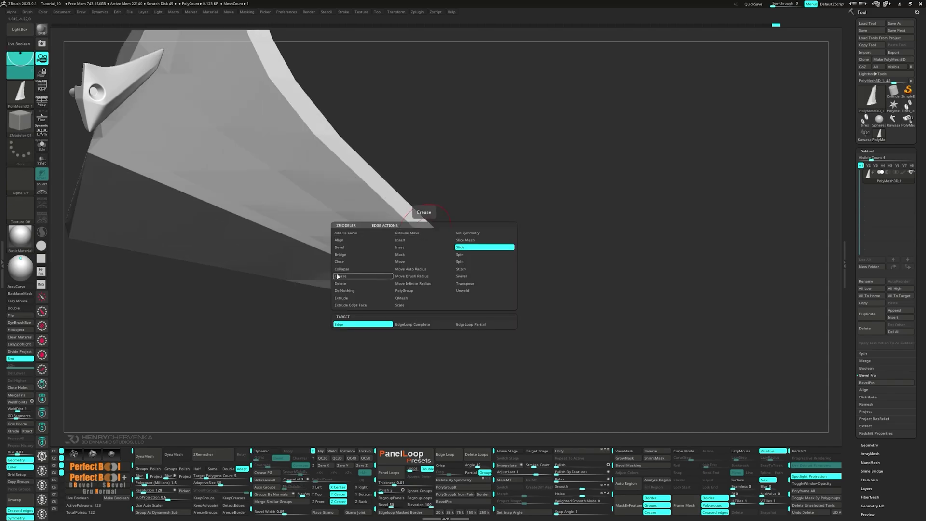
{"action": "key", "text": "d"}
{"action": "right_click_drag", "start_coordinate": [398, 280], "coordinate": [293, 326]}
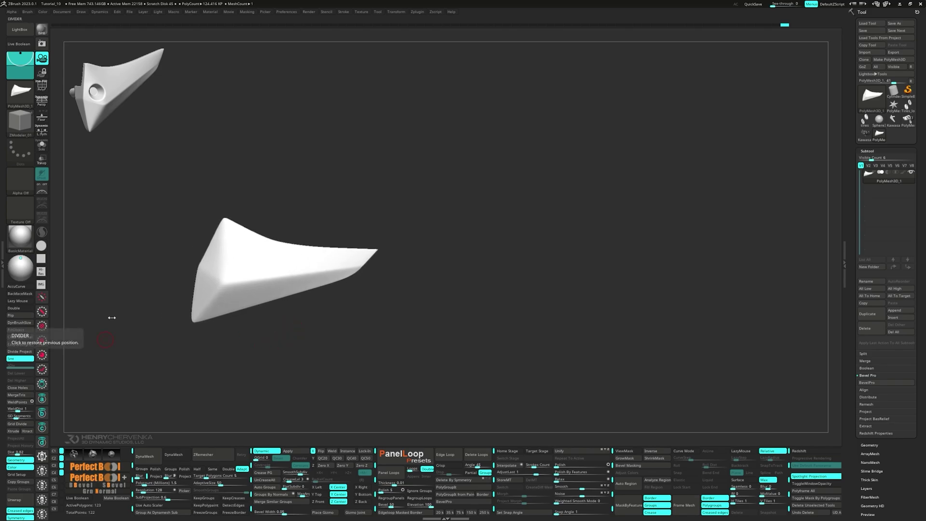
Step: Adjust the blade's upper edge near the wide-end corner with the Move Infinite Depth brush and convert the subtool to a DynaMesh
{"action": "key", "text": "1"}
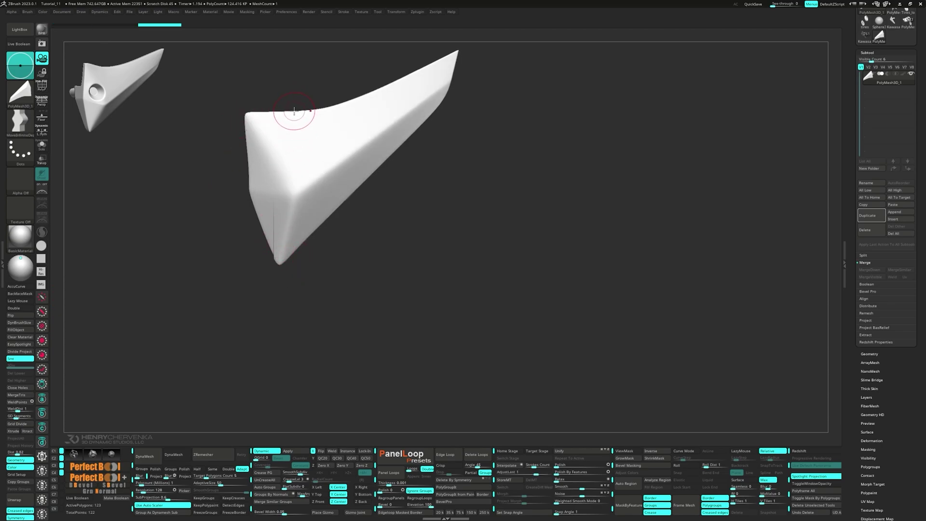
{"action": "left_click_drag", "start_coordinate": [292, 124], "coordinate": [295, 125]}
{"action": "mouse_move", "coordinate": [298, 127]}
{"action": "right_mouse_down"}
{"action": "mouse_move", "coordinate": [320, 149]}
{"action": "mouse_move", "coordinate": [308, 134]}
{"action": "right_mouse_up"}
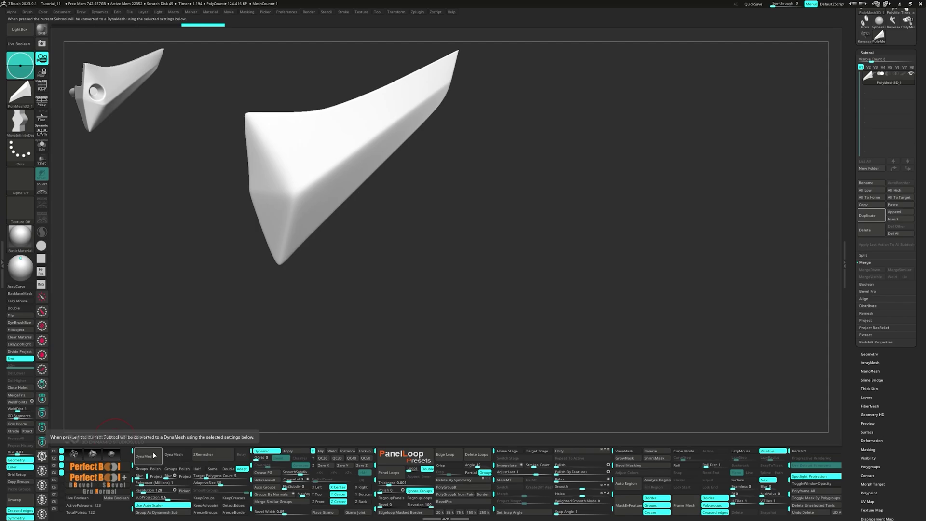
{"action": "left_click", "coordinate": [154, 456]}
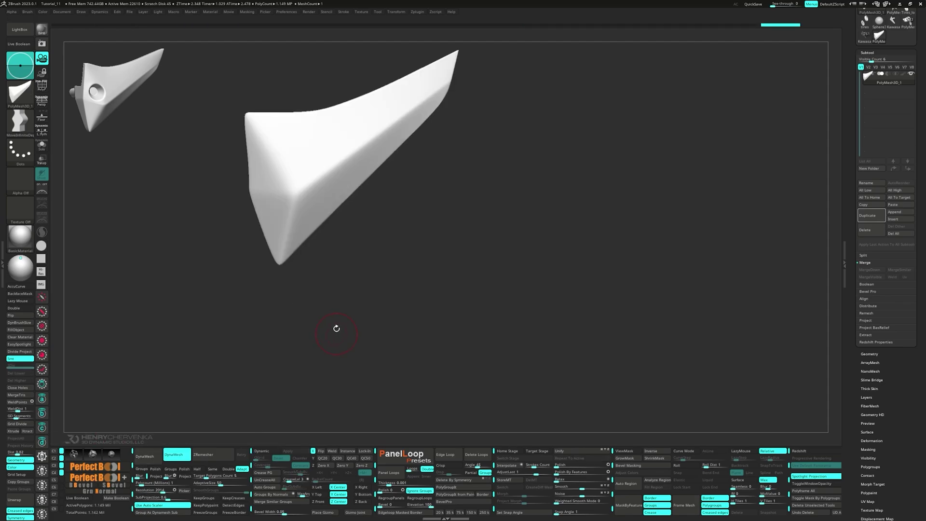
Step: Mask the whole shell, centre the transform gizmo on it and move the gizmo over the wide end where the reference shows a hole
{"action": "mouse_move", "coordinate": [325, 303]}
{"action": "left_mouse_down"}
{"action": "mouse_move", "coordinate": [368, 312]}
{"action": "mouse_move", "coordinate": [316, 298]}
{"action": "left_mouse_up"}
{"action": "left_click", "coordinate": [373, 278], "text": "ctrl"}
{"action": "key", "text": "w"}
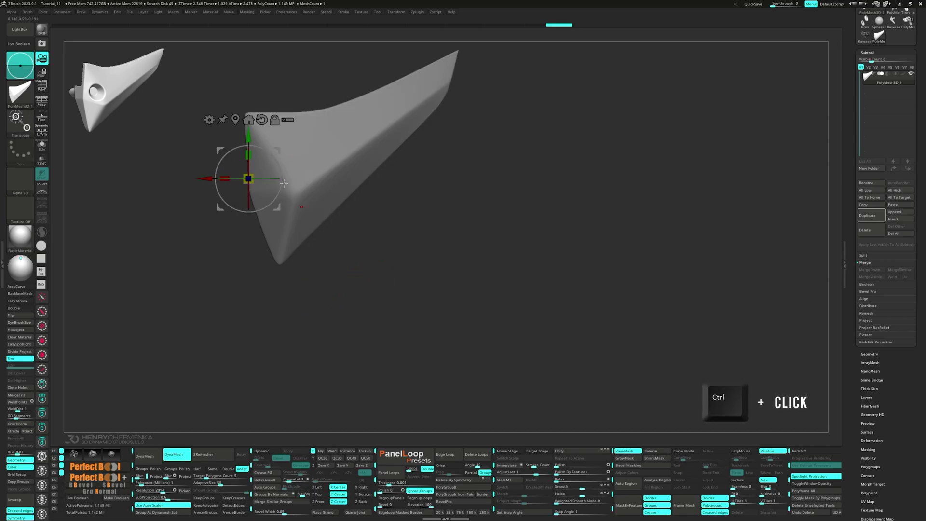
{"action": "left_click", "coordinate": [248, 120]}
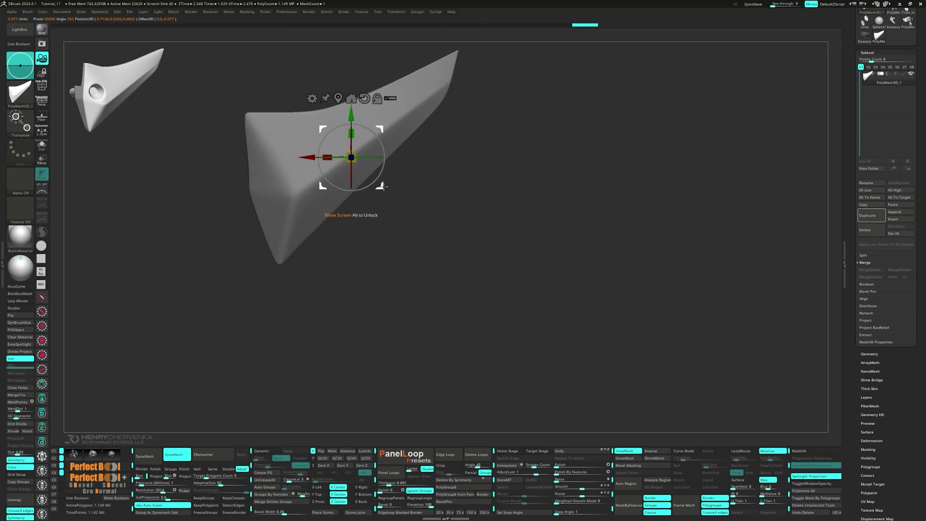
{"action": "left_click_drag", "start_coordinate": [382, 187], "coordinate": [308, 203]}
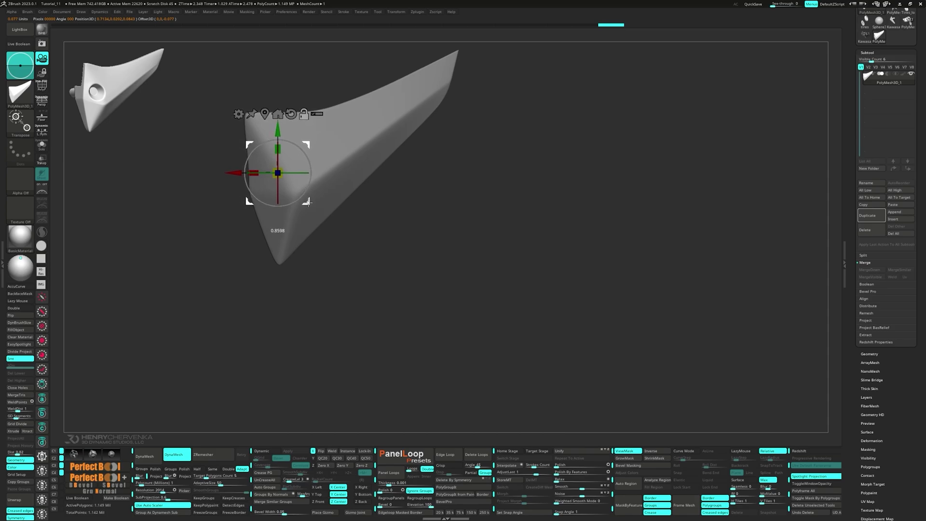
Step: Insert a cylinder at the gizmo position and size it so that it passes completely through the shell's wide end
{"action": "left_click", "coordinate": [237, 112]}
{"action": "left_click", "coordinate": [271, 113]}
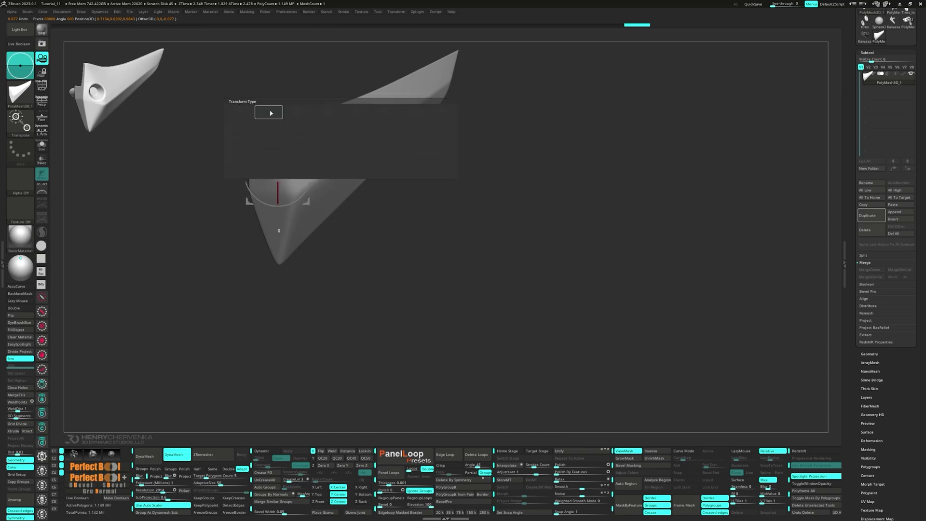
{"action": "mouse_move", "coordinate": [235, 248]}
{"action": "left_mouse_down"}
{"action": "mouse_move", "coordinate": [296, 265]}
{"action": "mouse_move", "coordinate": [245, 245]}
{"action": "left_mouse_up"}
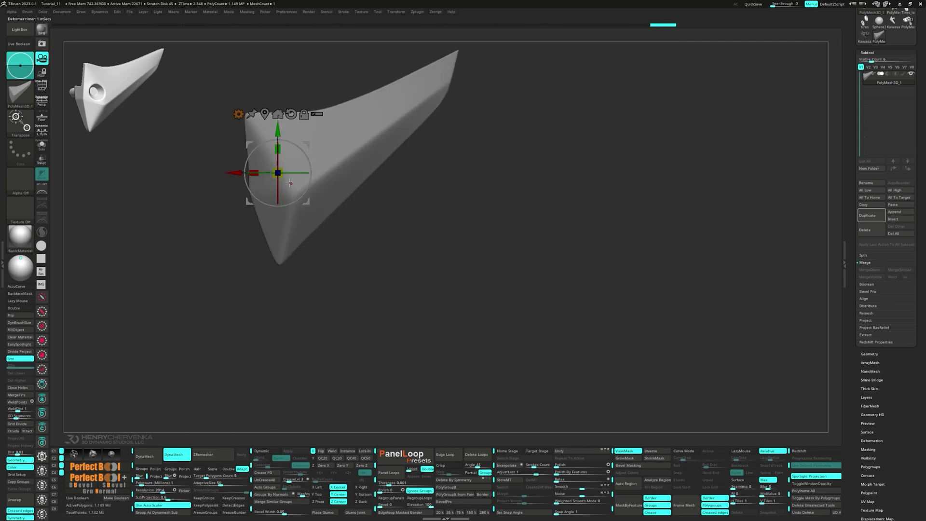
{"action": "left_click_drag", "start_coordinate": [302, 192], "coordinate": [295, 188]}
{"action": "right_click_drag", "start_coordinate": [294, 189], "coordinate": [308, 210]}
{"action": "left_click_drag", "start_coordinate": [287, 177], "coordinate": [318, 184]}
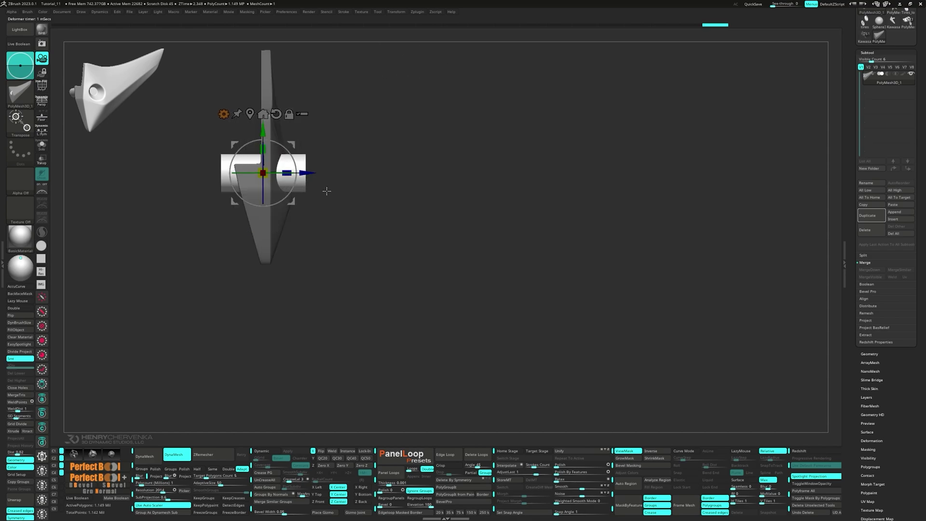
{"action": "right_click_drag", "start_coordinate": [324, 191], "coordinate": [292, 200], "text": "shift"}
{"action": "left_click_drag", "start_coordinate": [306, 202], "coordinate": [345, 236]}
Step: Isolate the cylinder's polygroup, mark it with Group As Dynamesh Sub and show the whole mesh again
{"action": "key", "text": "shift+f"}
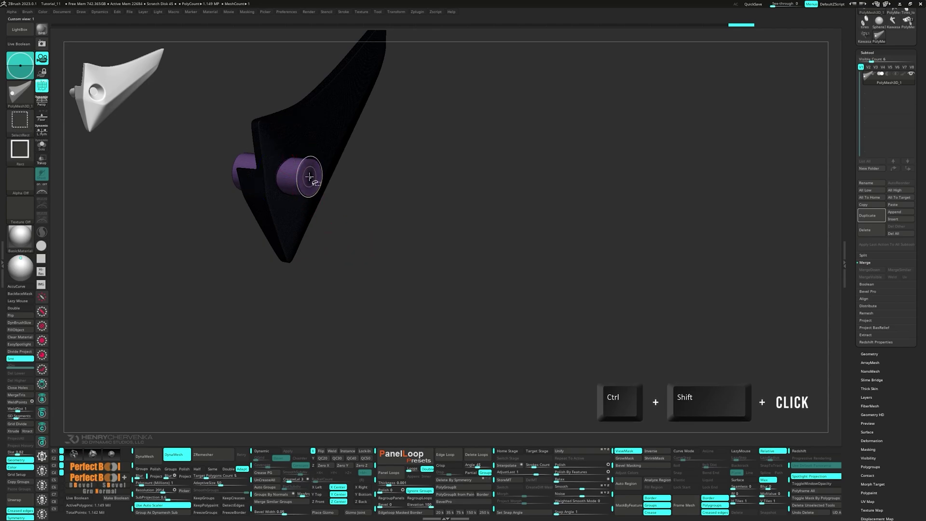
{"action": "left_click", "coordinate": [308, 178], "text": "ctrl+shift"}
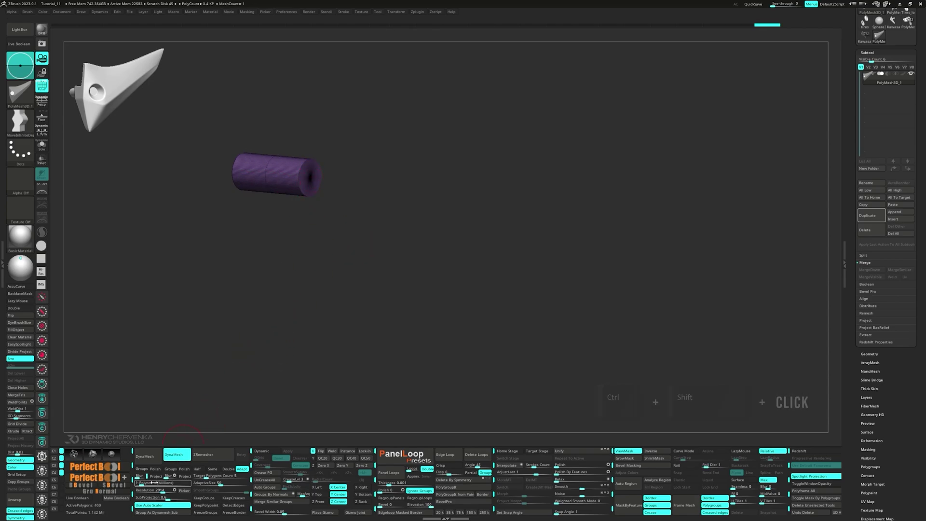
{"action": "left_click", "coordinate": [157, 512]}
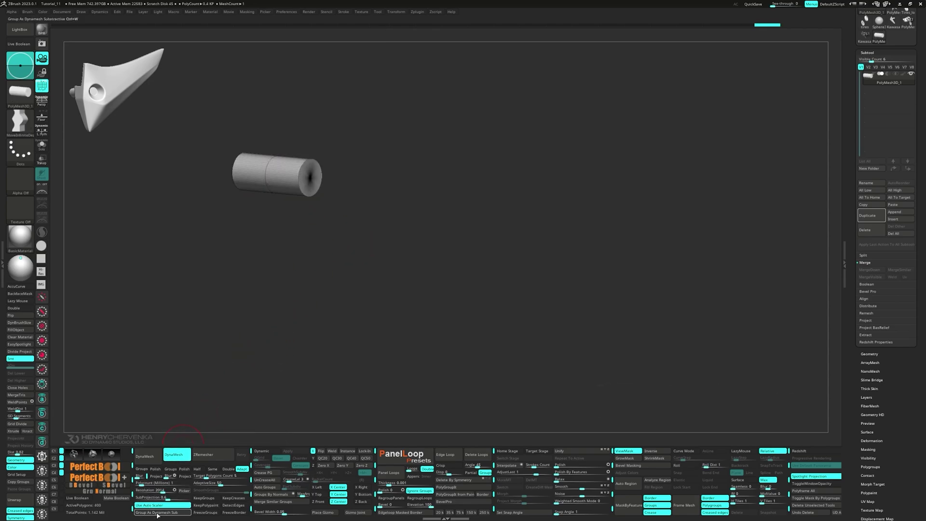
{"action": "left_click", "coordinate": [336, 270], "text": "ctrl+shift"}
{"action": "left_click_drag", "start_coordinate": [336, 270], "coordinate": [333, 258]}
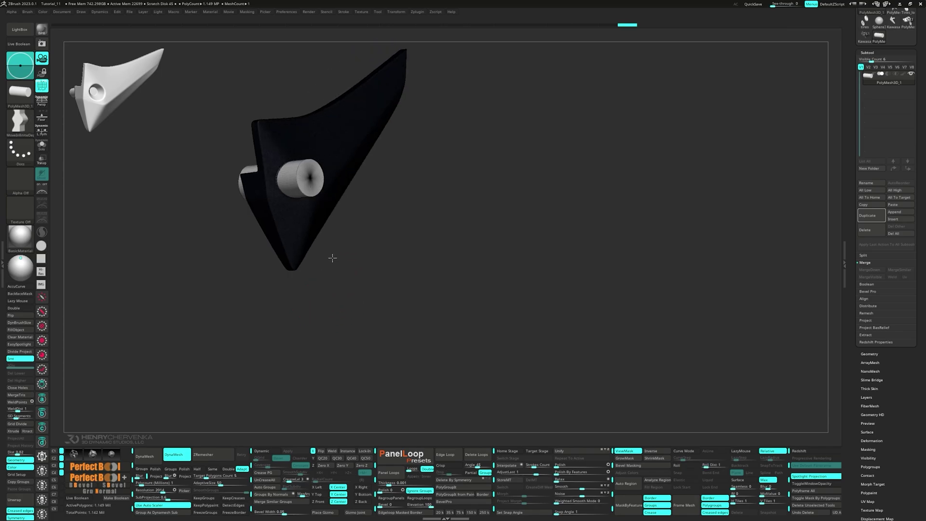
Step: Raise the DynaMesh resolution, clear the mask and remesh so the cylinder is subtracted from the shell as a round hole
{"action": "left_click", "coordinate": [184, 490]}
{"action": "left_click", "coordinate": [292, 248]}
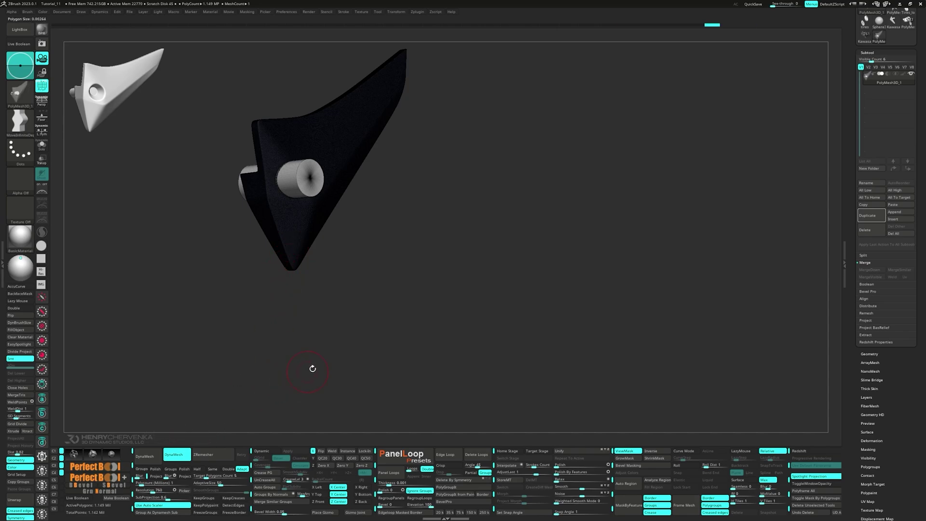
{"action": "mouse_move", "coordinate": [312, 369]}
{"action": "left_mouse_down", "text": "ctrl"}
{"action": "mouse_move", "coordinate": [352, 265]}
{"action": "mouse_move", "coordinate": [386, 335]}
{"action": "left_mouse_up", "text": "ctrl"}
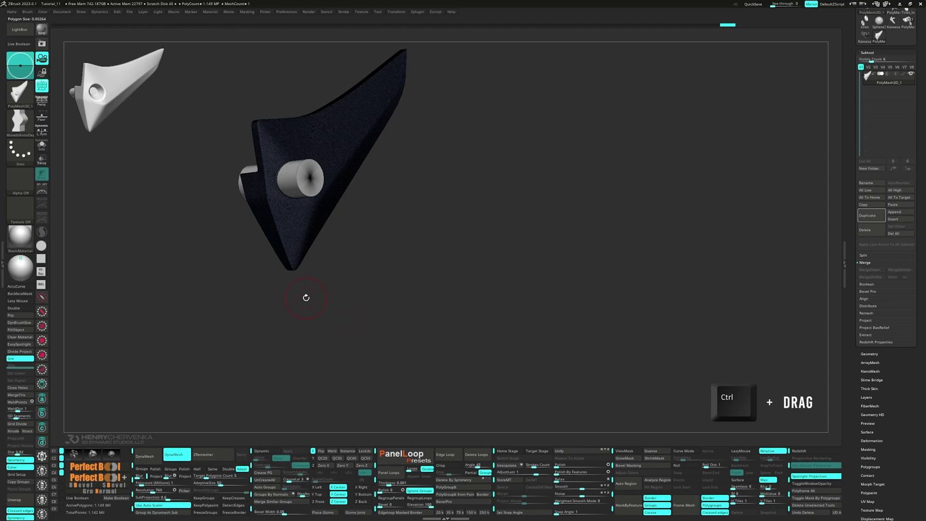
{"action": "left_click_drag", "start_coordinate": [306, 297], "coordinate": [395, 339]}
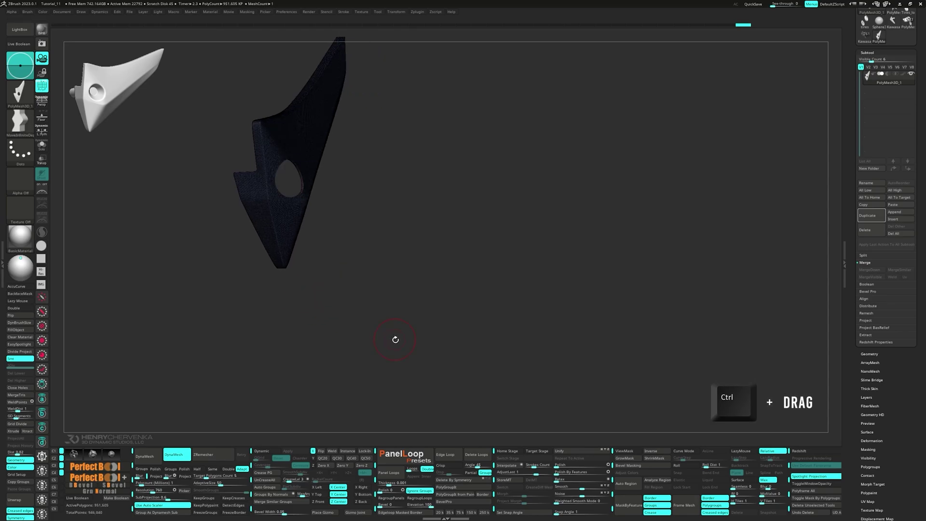
Step: Mask the shell except for the polygroup of the hole's inner wall, and soften the mask border around the rim
{"action": "mouse_move", "coordinate": [289, 238]}
{"action": "right_mouse_down"}
{"action": "mouse_move", "coordinate": [281, 209]}
{"action": "mouse_move", "coordinate": [294, 232]}
{"action": "mouse_move", "coordinate": [287, 257]}
{"action": "right_mouse_up"}
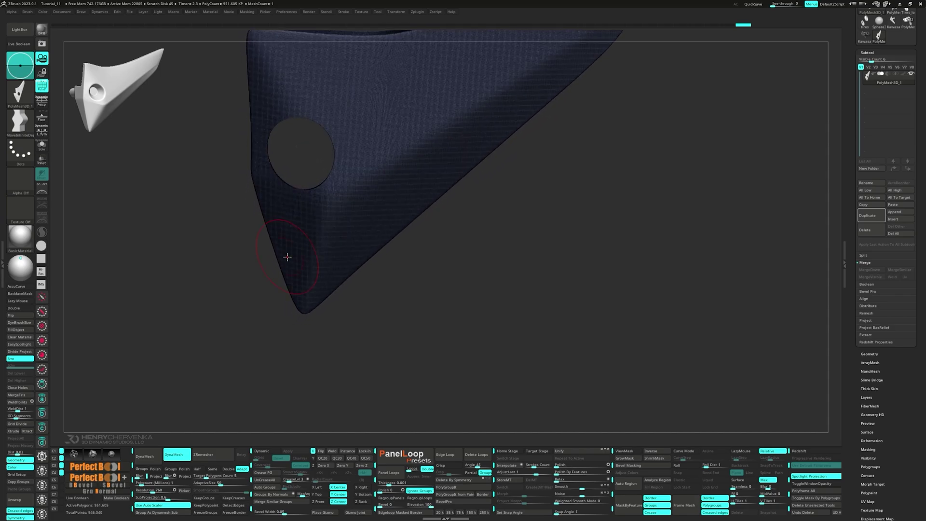
{"action": "key", "text": "shift+f"}
{"action": "right_click_drag", "start_coordinate": [257, 181], "coordinate": [261, 207], "text": "ctrl"}
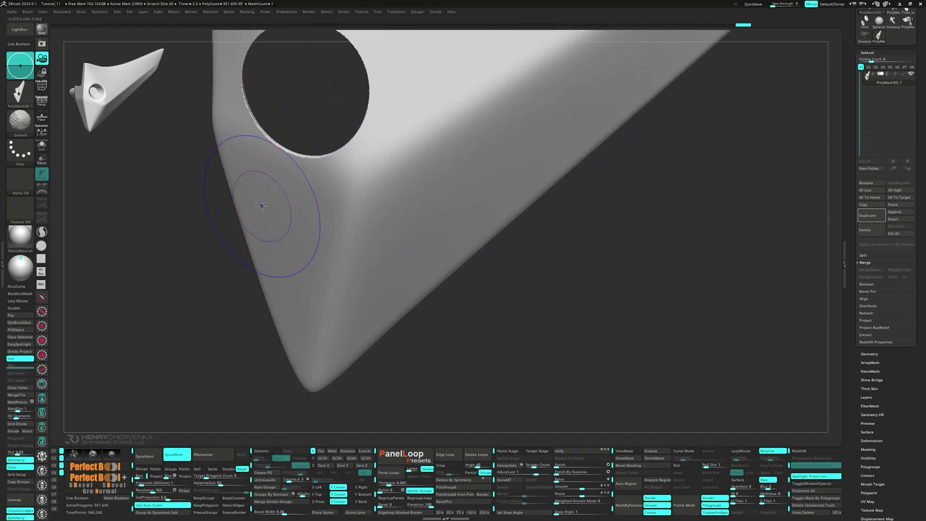
{"action": "key", "text": "shift+f"}
{"action": "right_click_drag", "start_coordinate": [264, 130], "coordinate": [273, 163], "text": "ctrl"}
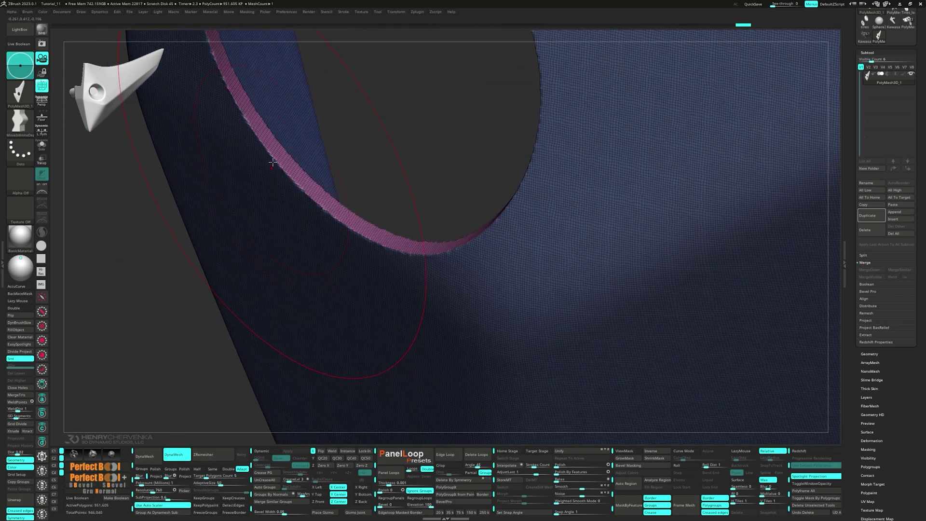
{"action": "left_click", "coordinate": [277, 148], "text": "ctrl+shift"}
{"action": "right_click_drag", "start_coordinate": [354, 142], "coordinate": [361, 141]}
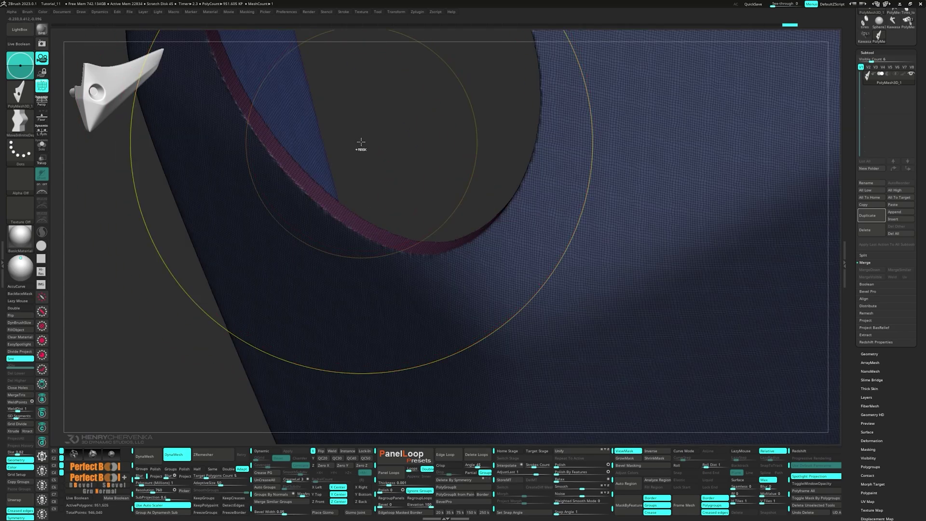
{"action": "left_click", "coordinate": [361, 142], "text": "ctrl"}
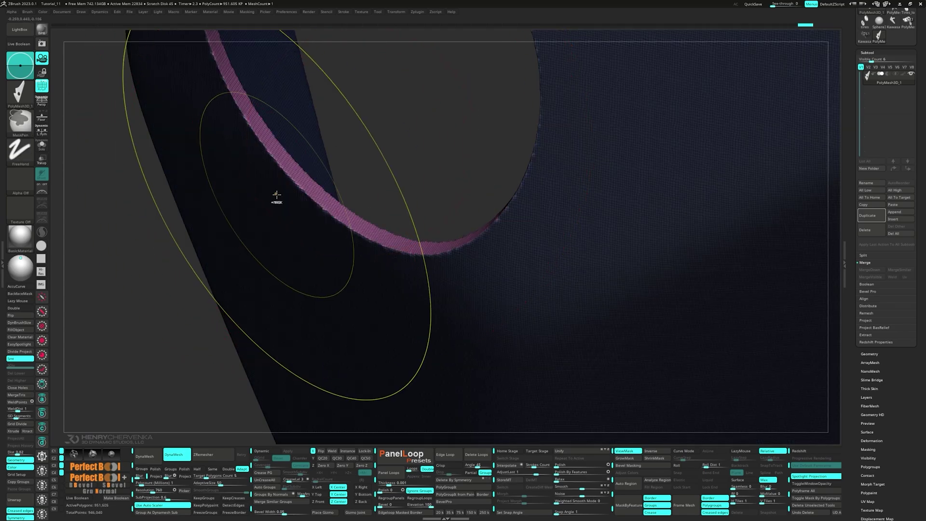
{"action": "left_click", "coordinate": [277, 195], "text": "ctrl"}
{"action": "mouse_move", "coordinate": [294, 215]}
{"action": "right_mouse_down"}
{"action": "mouse_move", "coordinate": [337, 229]}
{"action": "mouse_move", "coordinate": [366, 266]}
{"action": "right_mouse_up"}
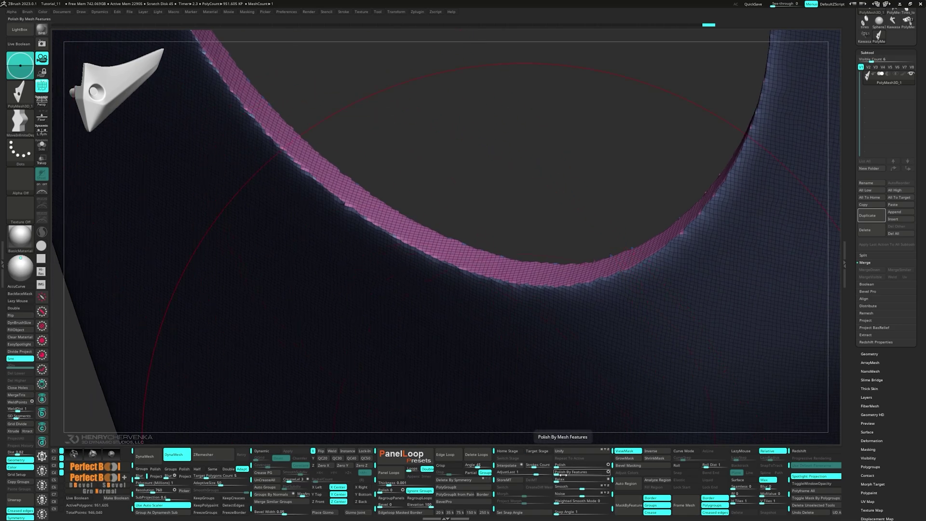
Step: Smooth the hole's jagged rim with Polish By Features and clear the mask from the shell
{"action": "left_click", "coordinate": [609, 472]}
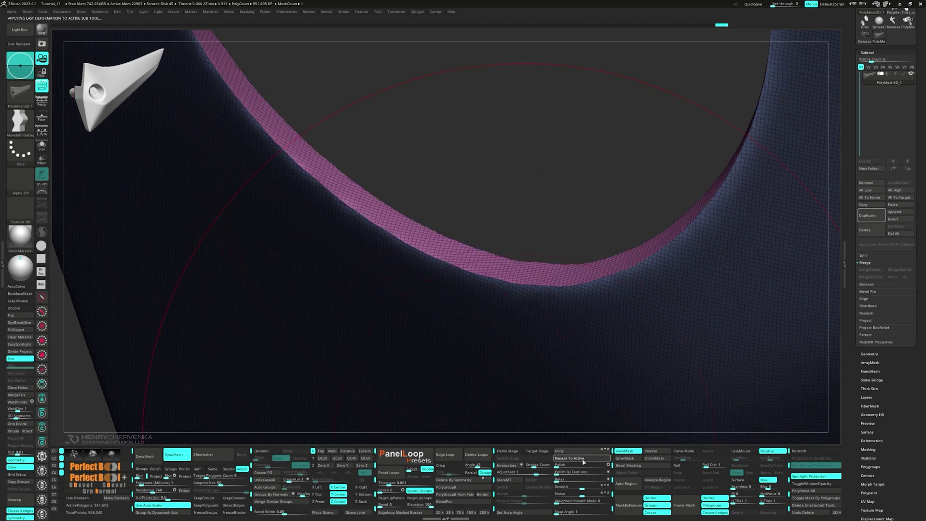
{"action": "scroll", "coordinate": [309, 248], "scroll_direction": "down", "scroll_amount": 5}
{"action": "right_click_drag", "start_coordinate": [312, 246], "coordinate": [352, 263]}
{"action": "key", "text": "f"}
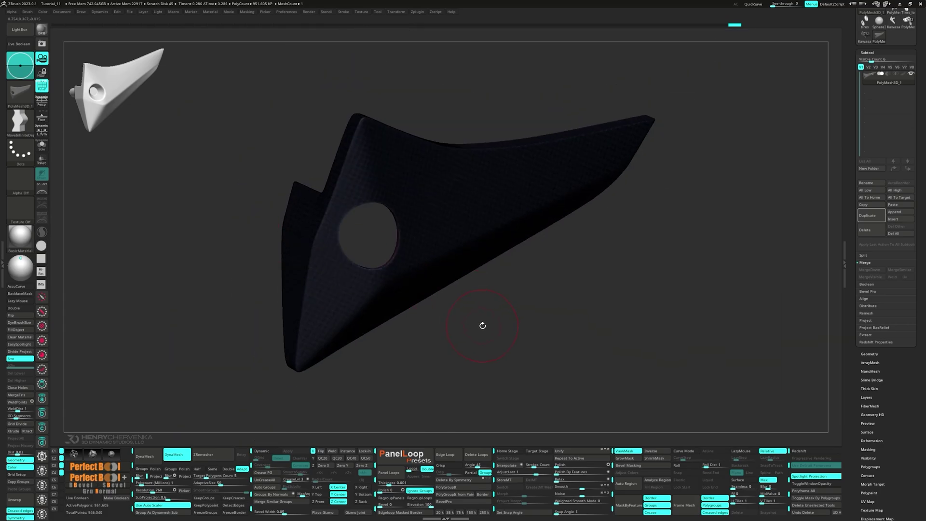
{"action": "key", "text": "shift+f"}
{"action": "left_click_drag", "start_coordinate": [508, 314], "coordinate": [530, 331], "text": "ctrl"}
{"action": "key", "text": "shift+backslash"}
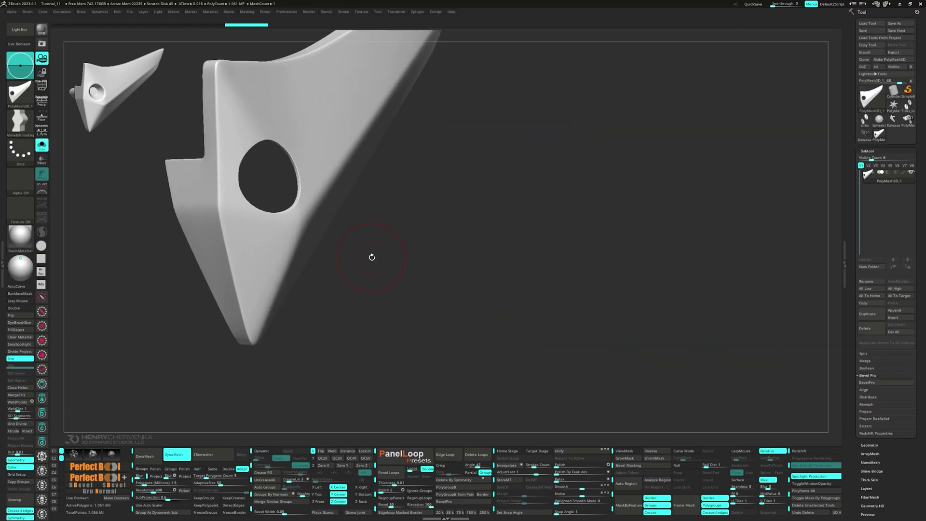
Step: With the ZModeler brush, set polygons to Extrude with the Polygroup Island target and extrude the hole's wall inward
{"action": "key", "text": "grave"}
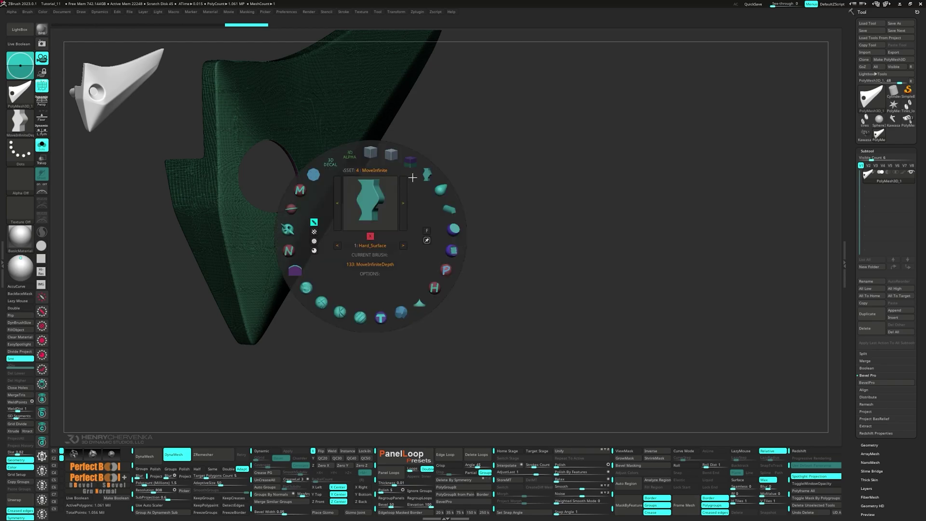
{"action": "left_click", "coordinate": [373, 156]}
{"action": "mouse_move", "coordinate": [297, 205]}
{"action": "right_mouse_down", "text": "ctrl"}
{"action": "mouse_move", "coordinate": [384, 316]}
{"action": "mouse_move", "coordinate": [295, 227]}
{"action": "mouse_move", "coordinate": [302, 250]}
{"action": "right_mouse_up", "text": "ctrl"}
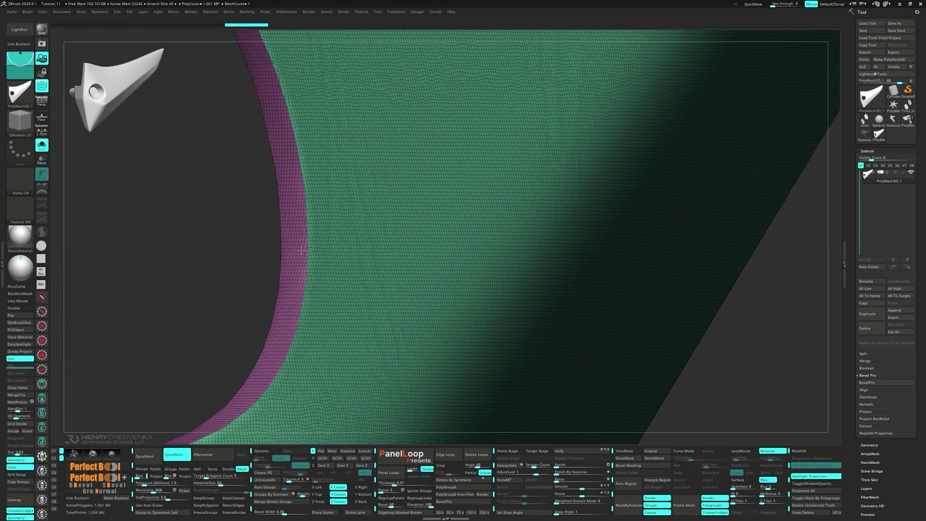
{"action": "scroll", "coordinate": [301, 250], "scroll_direction": "up", "scroll_amount": 5}
{"action": "key", "text": "space"}
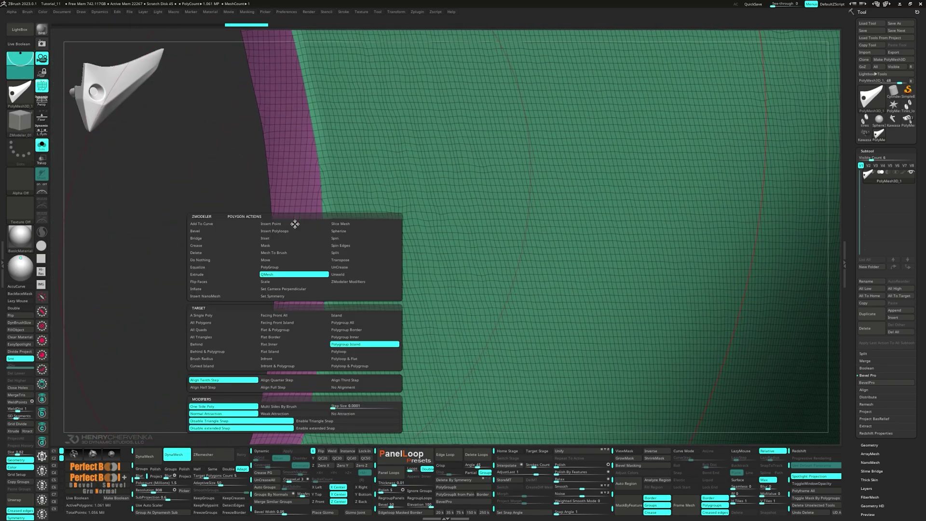
{"action": "left_click", "coordinate": [202, 275]}
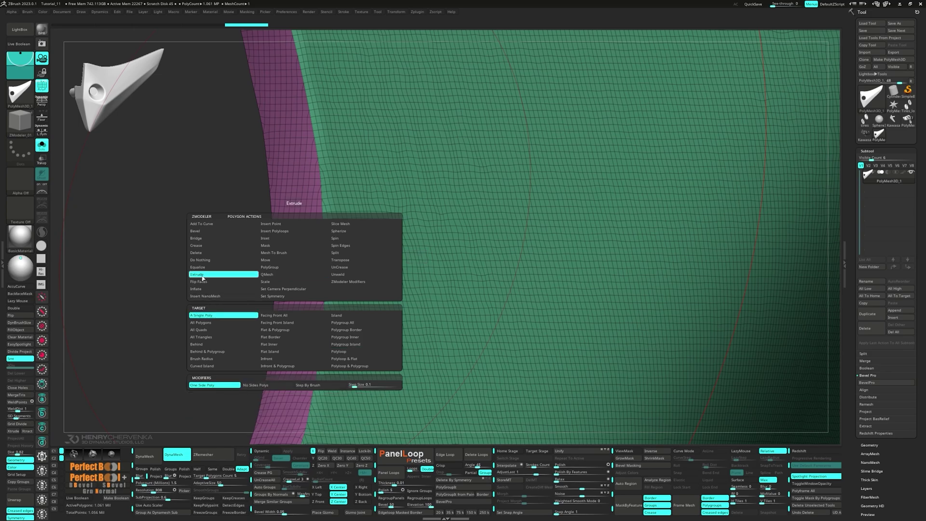
{"action": "left_click", "coordinate": [348, 344]}
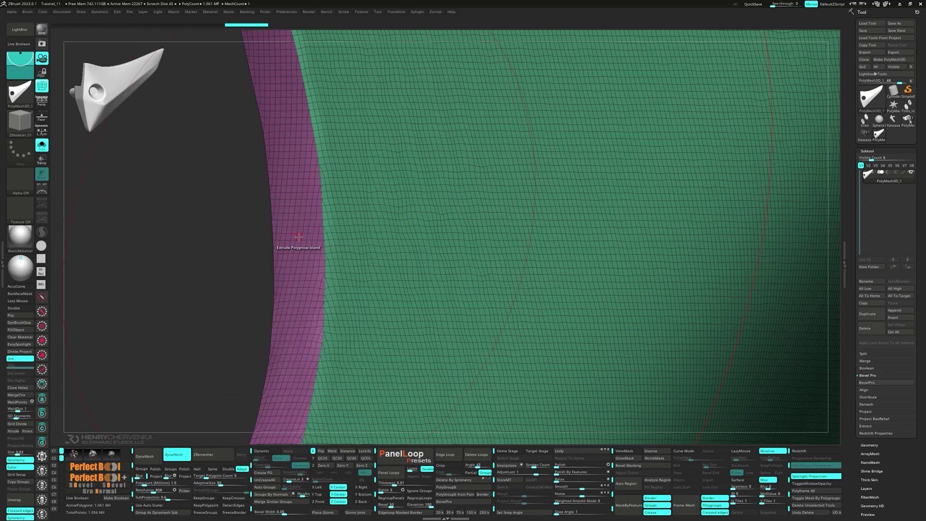
{"action": "left_click_drag", "start_coordinate": [299, 237], "coordinate": [193, 235]}
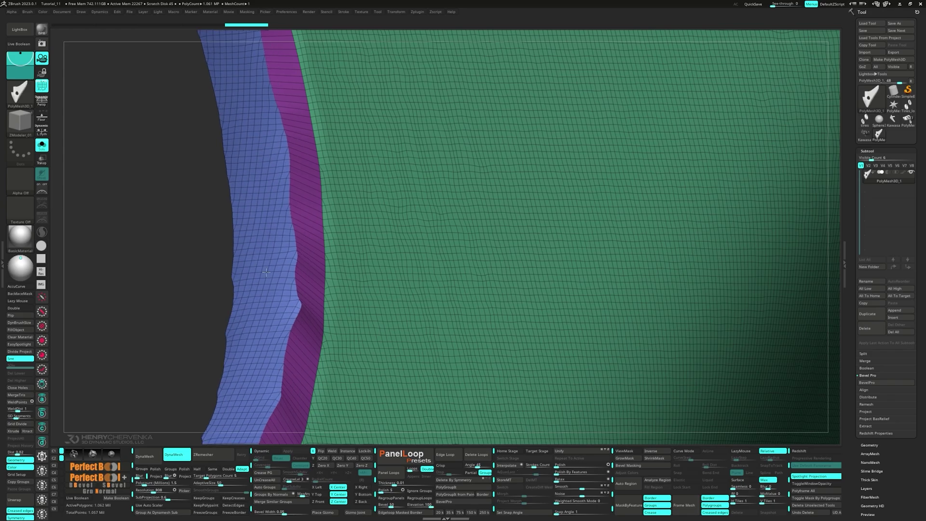
Step: Isolate the inner face of the extruded hole lining and grow the visible area to include its side bands
{"action": "right_click_drag", "start_coordinate": [266, 272], "coordinate": [306, 261], "text": "ctrl"}
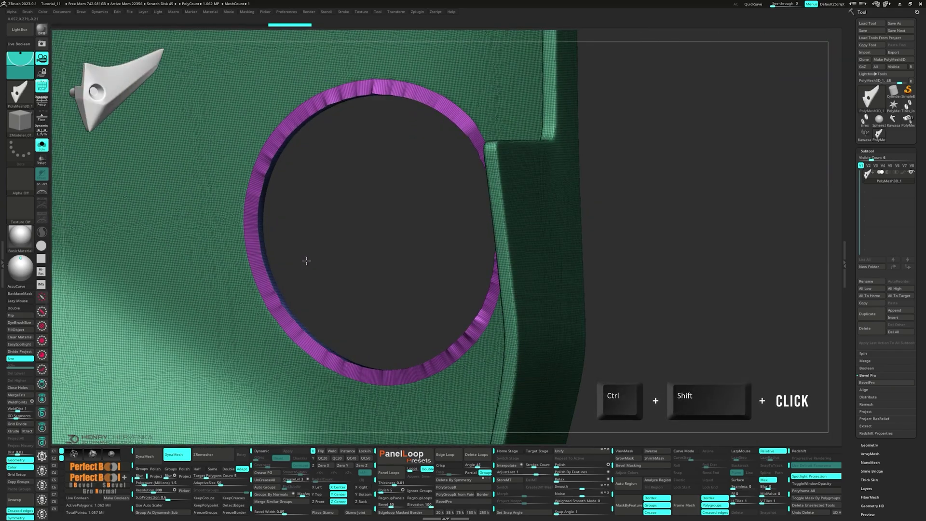
{"action": "left_click_drag", "start_coordinate": [306, 261], "coordinate": [254, 273]}
{"action": "key", "text": "ctrl+shift"}
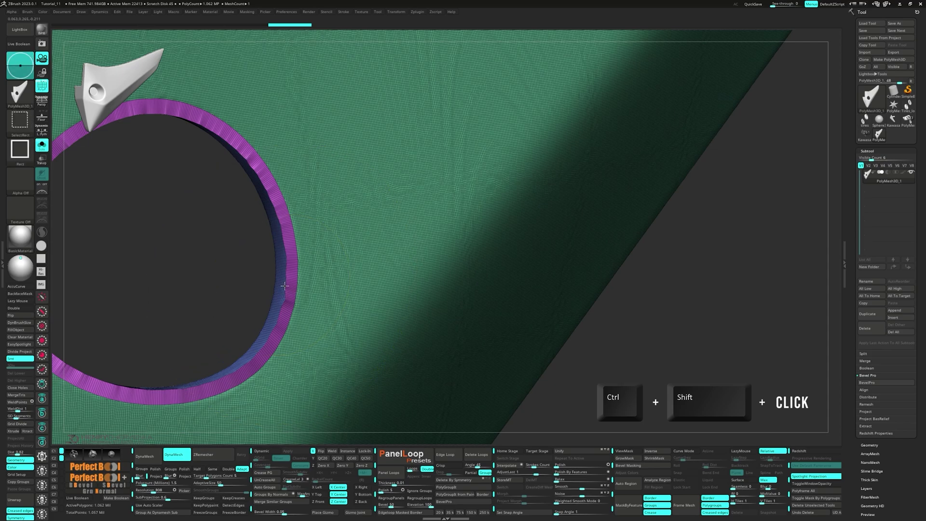
{"action": "left_click", "coordinate": [285, 285], "text": "ctrl+shift"}
{"action": "key", "text": "ctrl+shift+x"}
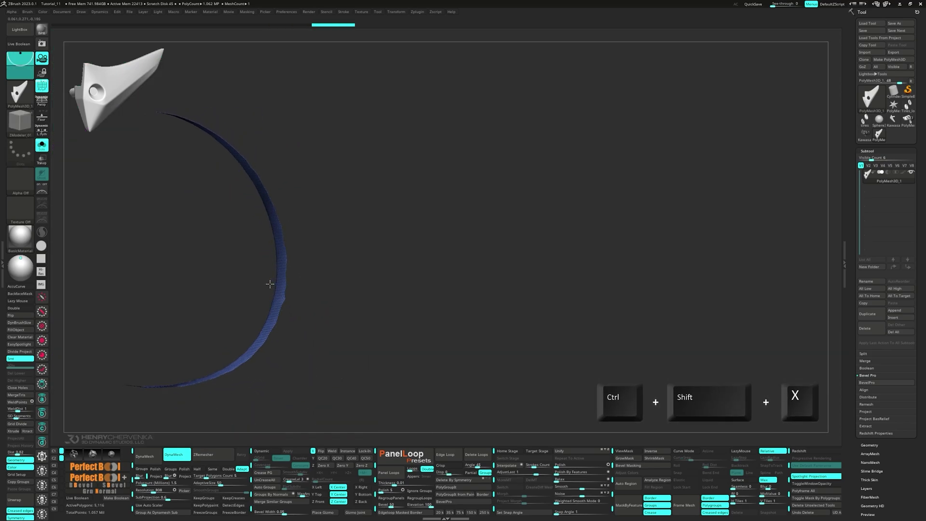
{"action": "left_click", "coordinate": [266, 284], "text": "ctrl+shift"}
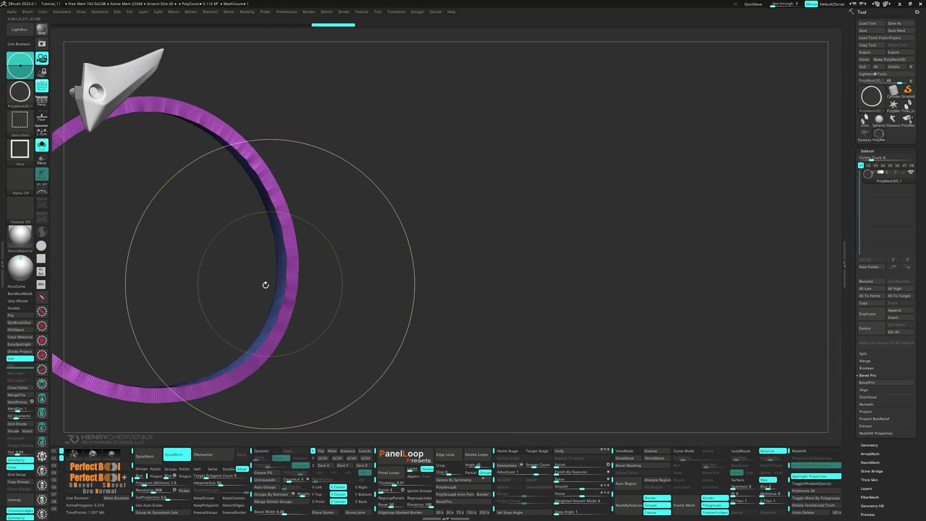
Step: Mask the isolated ring, show the whole shell and invert the mask so only the ring stays editable
{"action": "left_click_drag", "start_coordinate": [238, 285], "coordinate": [190, 263]}
{"action": "left_click", "coordinate": [468, 326], "text": "ctrl"}
{"action": "left_click", "coordinate": [465, 326], "text": "ctrl+shift"}
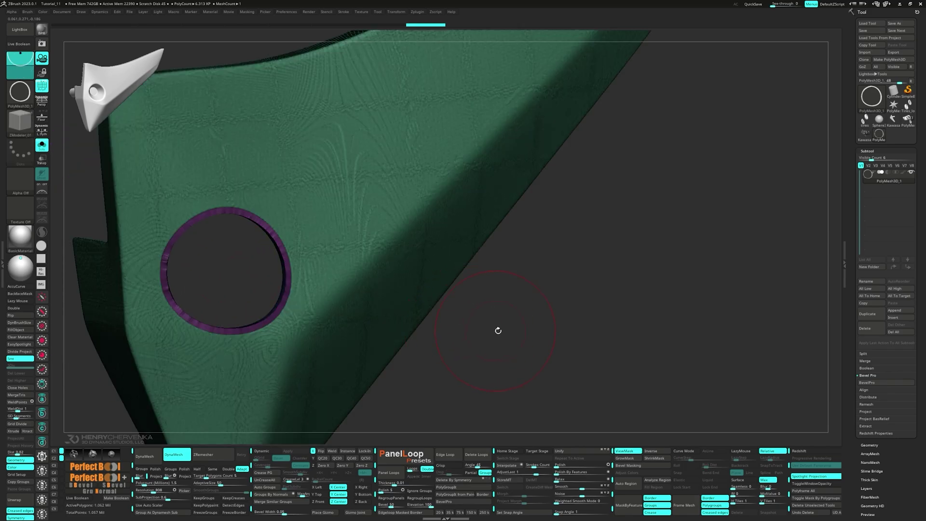
{"action": "left_click", "coordinate": [498, 330], "text": "ctrl"}
Step: Polish the unmasked ring around the hole to even out its wavy surface, and soften the surrounding mask edge
{"action": "right_click_drag", "start_coordinate": [314, 293], "coordinate": [414, 379], "text": "ctrl"}
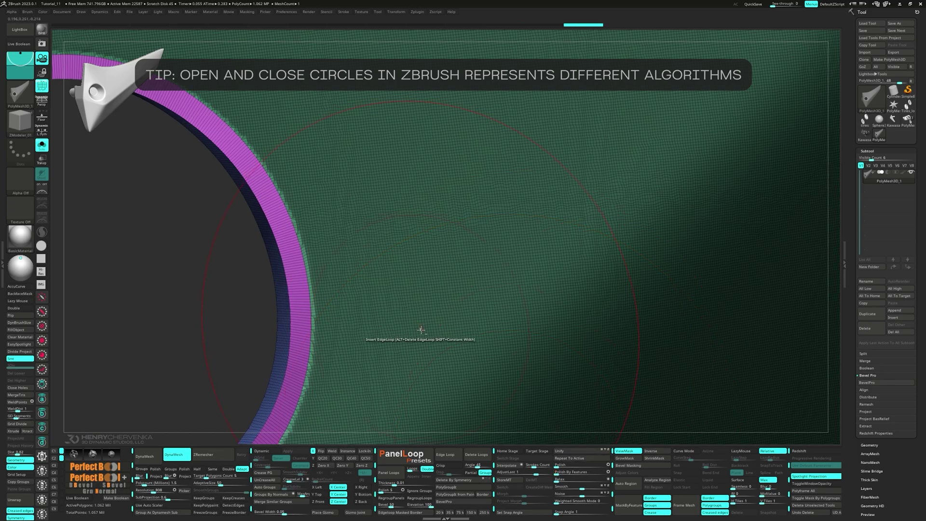
{"action": "mouse_move", "coordinate": [421, 330]}
{"action": "right_mouse_down", "text": "ctrl"}
{"action": "mouse_move", "coordinate": [293, 265]}
{"action": "mouse_move", "coordinate": [399, 267]}
{"action": "mouse_move", "coordinate": [454, 359]}
{"action": "right_mouse_up", "text": "ctrl"}
{"action": "key", "text": "b"}
{"action": "key", "text": "z"}
{"action": "key", "text": "m"}
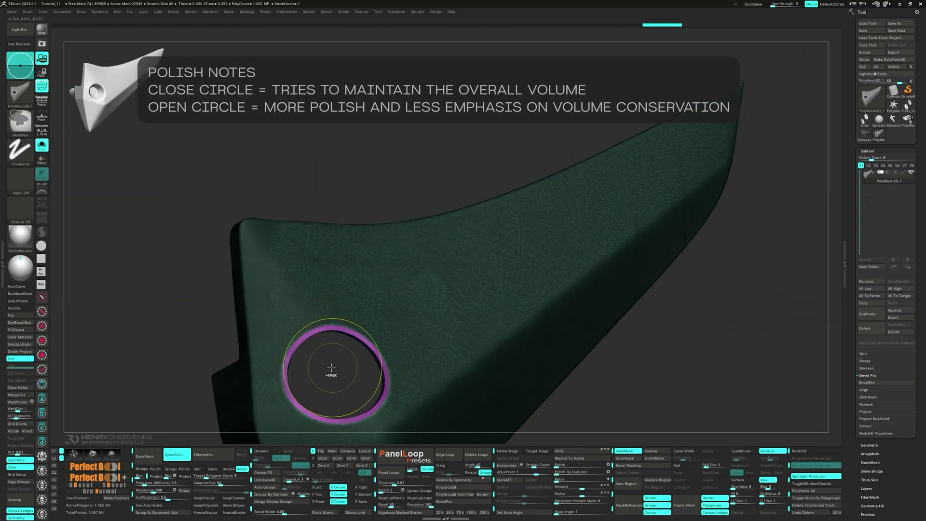
Step: Clear the mask and extrude the polygroup ring lining the hole once more to add another band
{"action": "left_click_drag", "start_coordinate": [333, 373], "coordinate": [346, 369], "text": "ctrl"}
{"action": "key", "text": "shift+f"}
{"action": "right_click_drag", "start_coordinate": [299, 353], "coordinate": [356, 360]}
{"action": "right_click_drag", "start_coordinate": [284, 336], "coordinate": [327, 386], "text": "ctrl"}
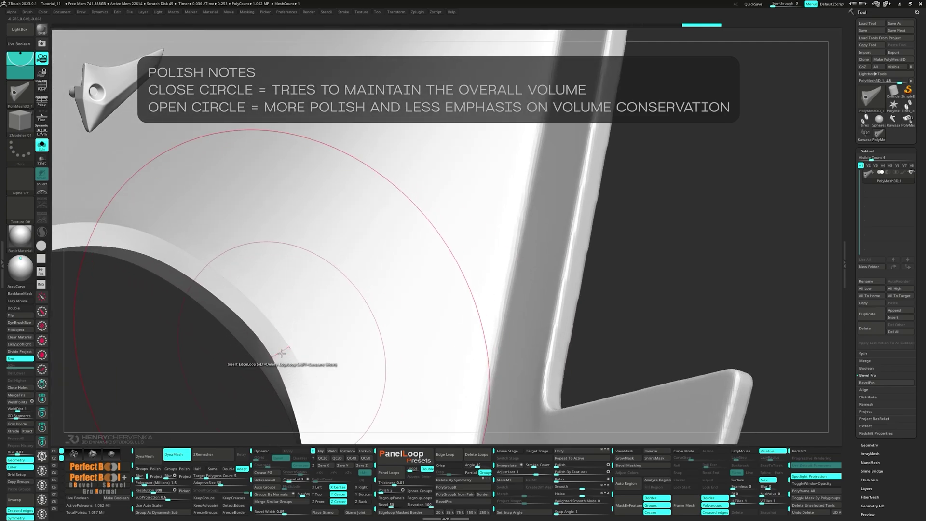
{"action": "right_click_drag", "start_coordinate": [289, 357], "coordinate": [342, 393], "text": "ctrl"}
{"action": "key", "text": "space"}
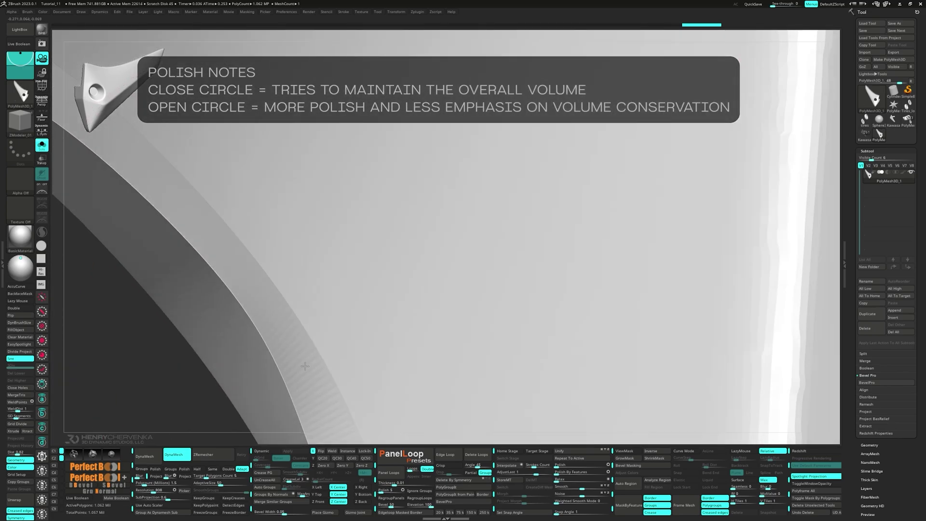
{"action": "key", "text": "shift+f"}
{"action": "left_click_drag", "start_coordinate": [291, 358], "coordinate": [357, 348]}
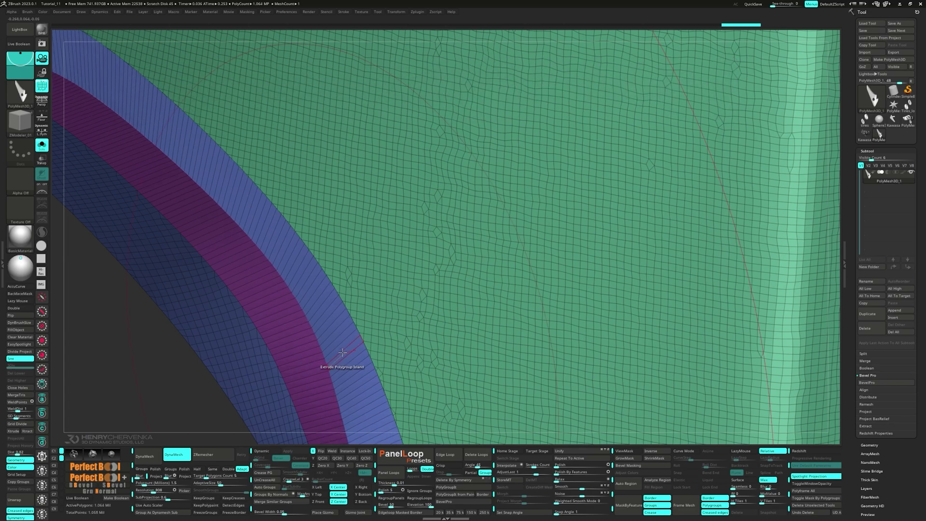
Step: Set polygons to Transpose with the Polygroup Island target and apply it to the ring so everything else is masked
{"action": "key", "text": "space"}
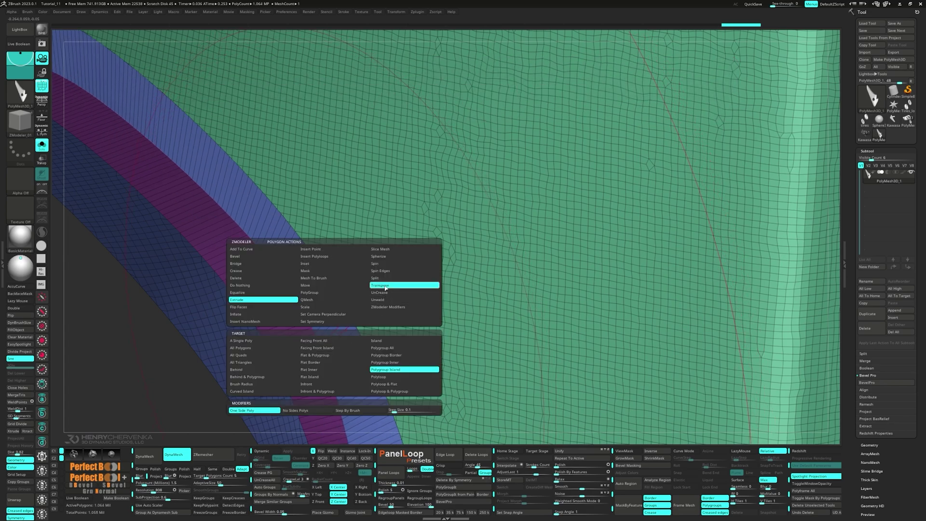
{"action": "left_click", "coordinate": [386, 286]}
{"action": "left_click", "coordinate": [395, 370]}
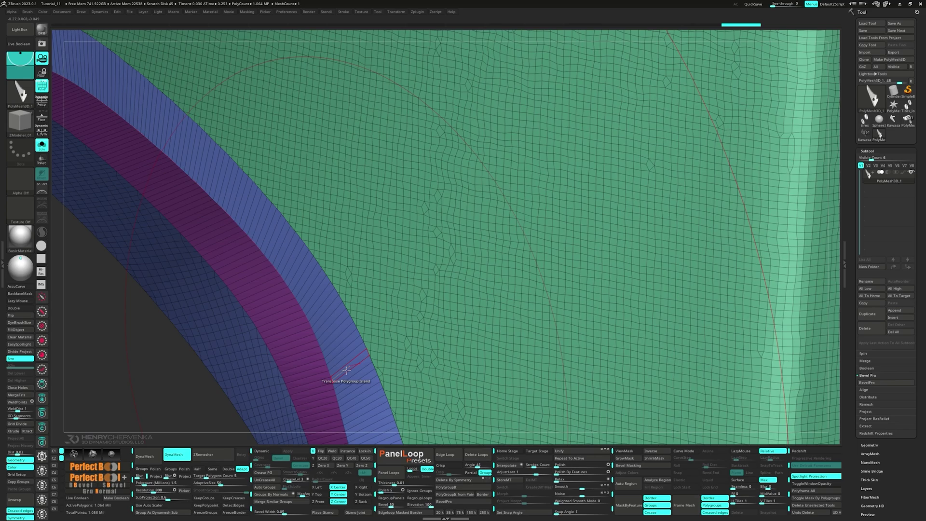
{"action": "left_click", "coordinate": [347, 370]}
{"action": "right_click_drag", "start_coordinate": [347, 370], "coordinate": [220, 289], "text": "ctrl"}
Step: Center the gizmo on the unmasked ring and move the ring along Z behind the shell to deepen the lining into a tube
{"action": "left_click", "coordinate": [387, 320]}
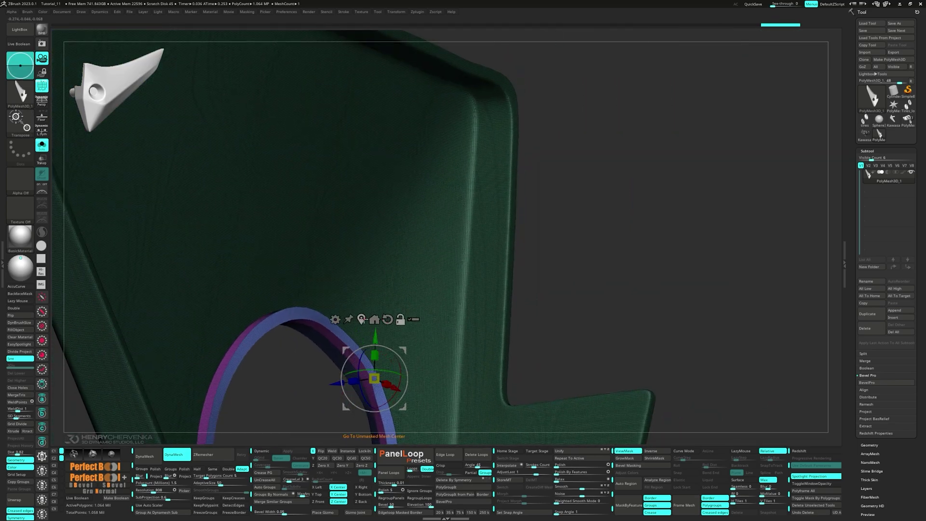
{"action": "left_click", "coordinate": [361, 320]}
{"action": "right_click_drag", "start_coordinate": [361, 320], "coordinate": [398, 356]}
{"action": "right_click_drag", "start_coordinate": [399, 355], "coordinate": [362, 257], "text": "alt"}
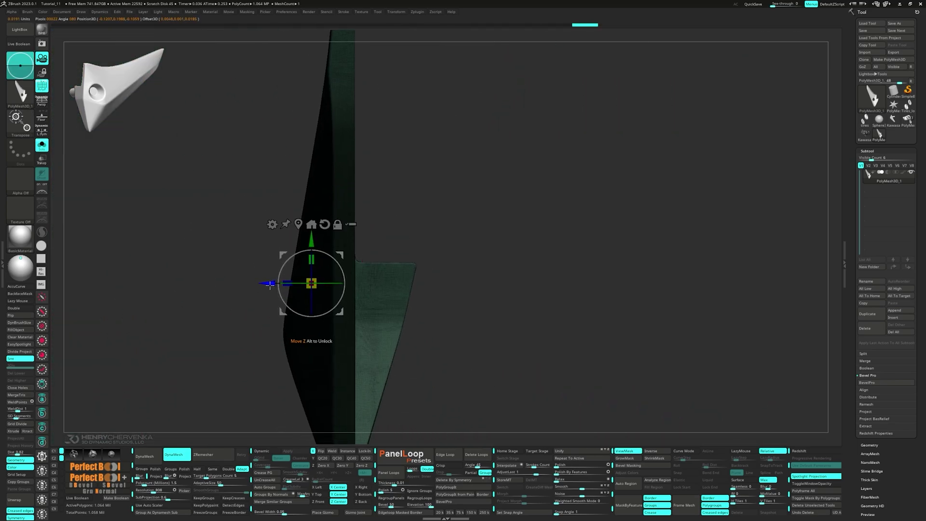
{"action": "left_click_drag", "start_coordinate": [270, 285], "coordinate": [389, 306]}
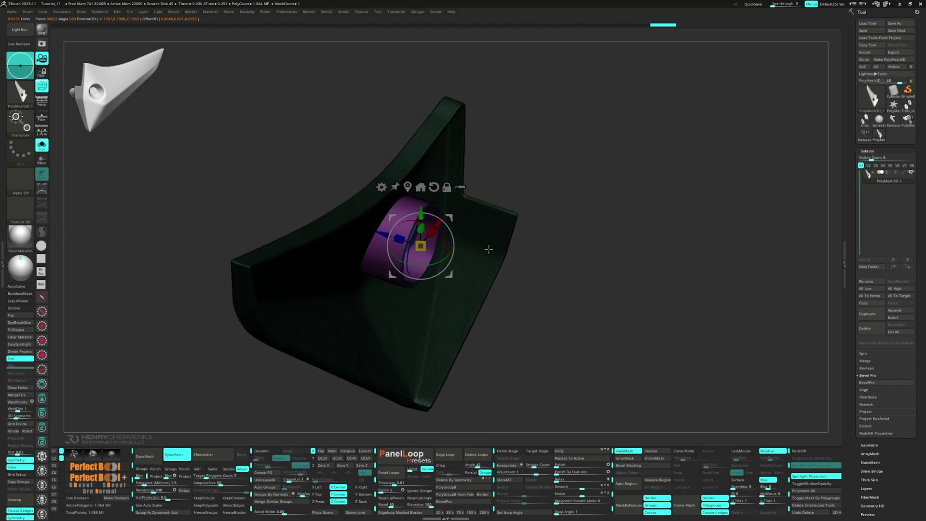
Step: Nudge the lining's inner end into line with the hole and scale it down uniformly so the tube tapers inward
{"action": "left_click_drag", "start_coordinate": [493, 247], "coordinate": [501, 306]}
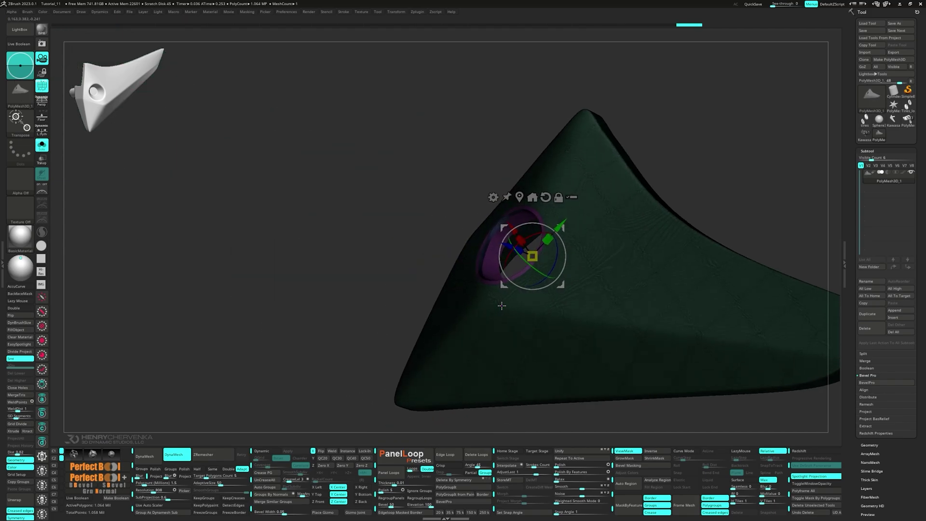
{"action": "key", "text": "1"}
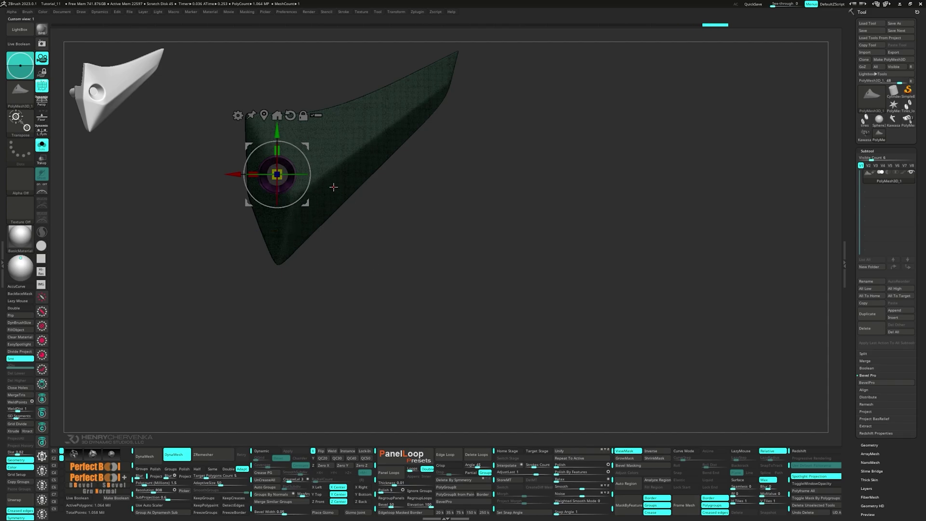
{"action": "left_click_drag", "start_coordinate": [283, 141], "coordinate": [284, 139]}
{"action": "right_click_drag", "start_coordinate": [326, 170], "coordinate": [331, 260], "text": "ctrl"}
{"action": "left_click_drag", "start_coordinate": [332, 259], "coordinate": [333, 261]}
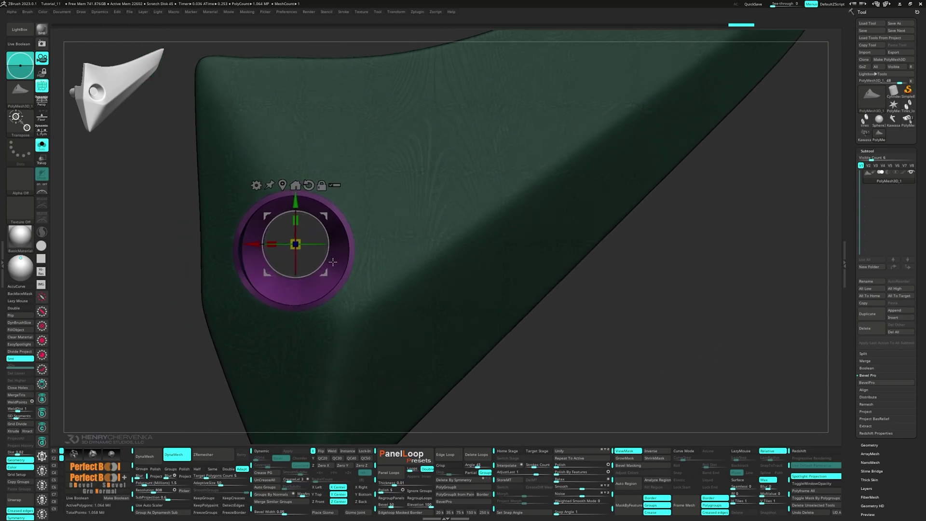
{"action": "key", "text": "shift+f"}
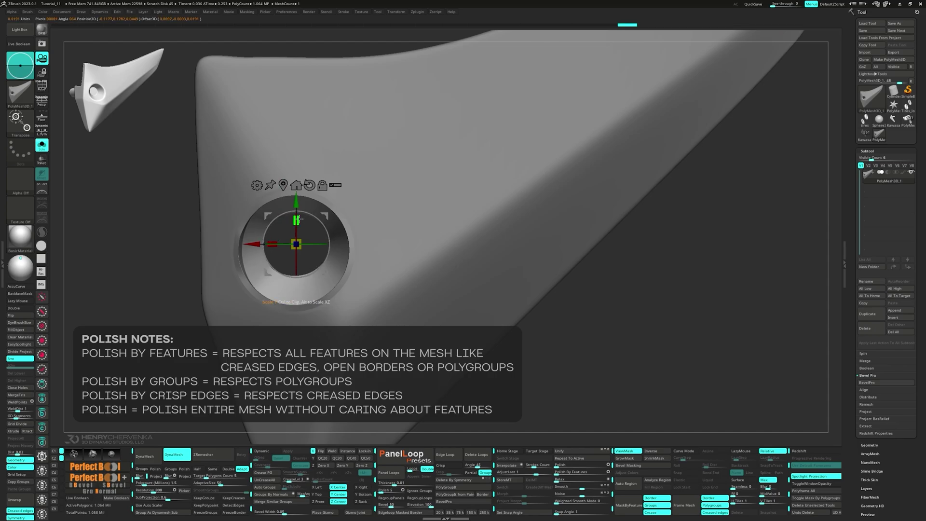
{"action": "right_click_drag", "start_coordinate": [375, 241], "coordinate": [365, 268]}
{"action": "key", "text": "f"}
{"action": "key", "text": "f"}
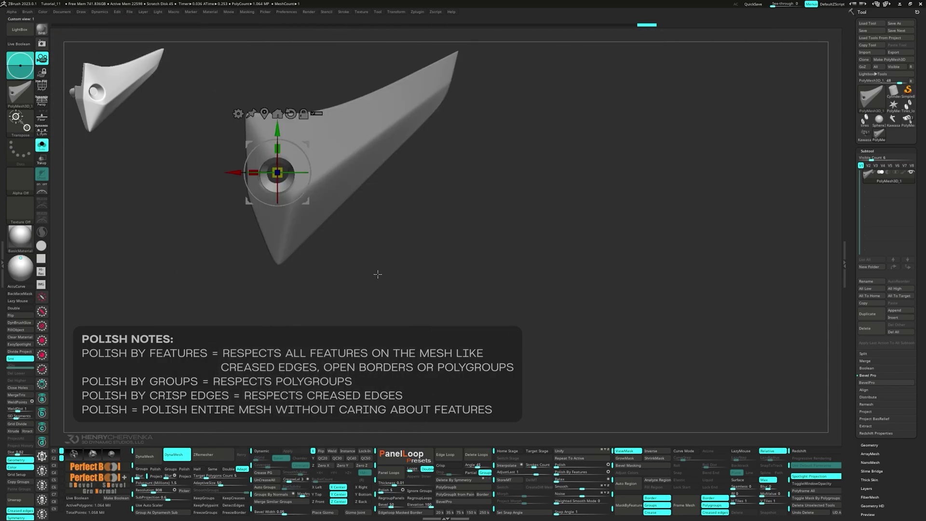
{"action": "left_click_drag", "start_coordinate": [306, 205], "coordinate": [307, 204]}
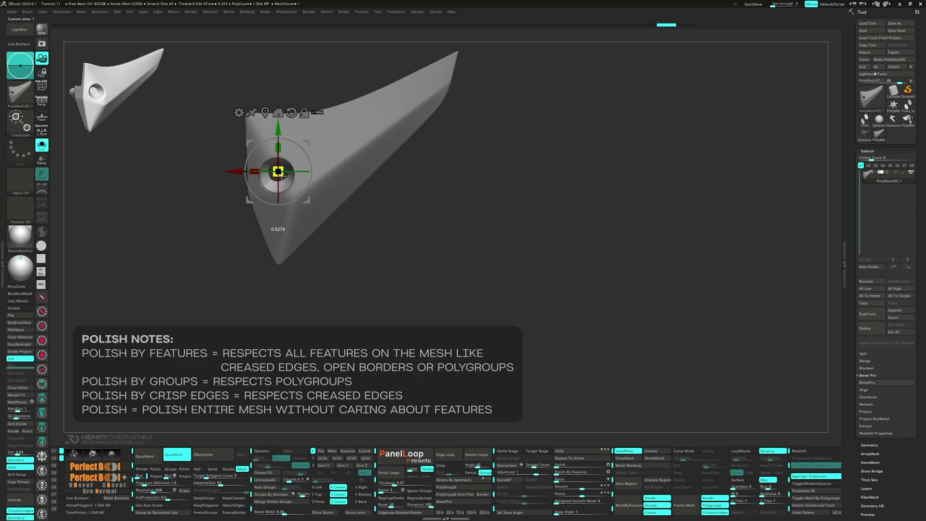
{"action": "left_click_drag", "start_coordinate": [282, 178], "coordinate": [281, 177]}
Step: Clear the mask, leave the gizmo and return to drawing on the shell
{"action": "right_click_drag", "start_coordinate": [316, 227], "coordinate": [352, 237]}
{"action": "left_click_drag", "start_coordinate": [386, 238], "coordinate": [408, 254], "text": "ctrl"}
{"action": "key", "text": "q"}
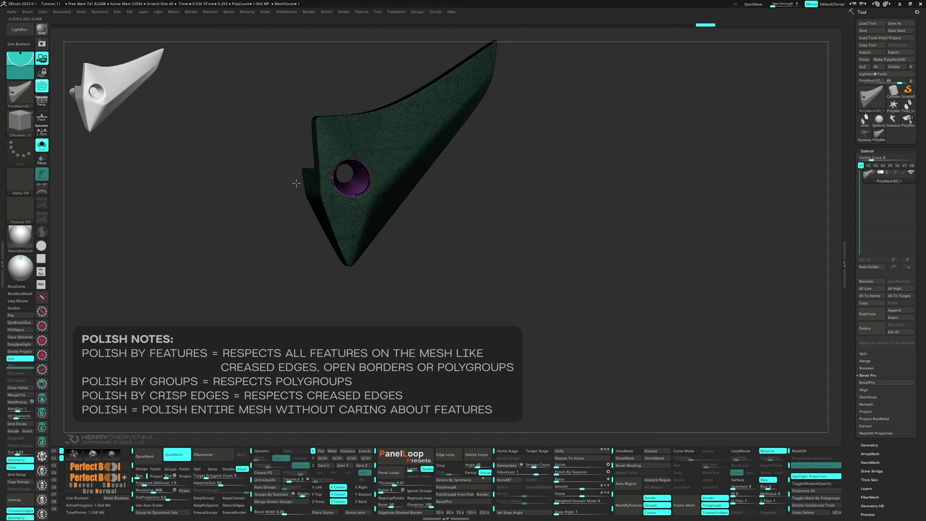
{"action": "mouse_move", "coordinate": [367, 242]}
{"action": "left_mouse_down", "text": "alt"}
{"action": "mouse_move", "coordinate": [366, 250]}
{"action": "mouse_move", "coordinate": [353, 220]}
{"action": "left_mouse_up", "text": "alt"}
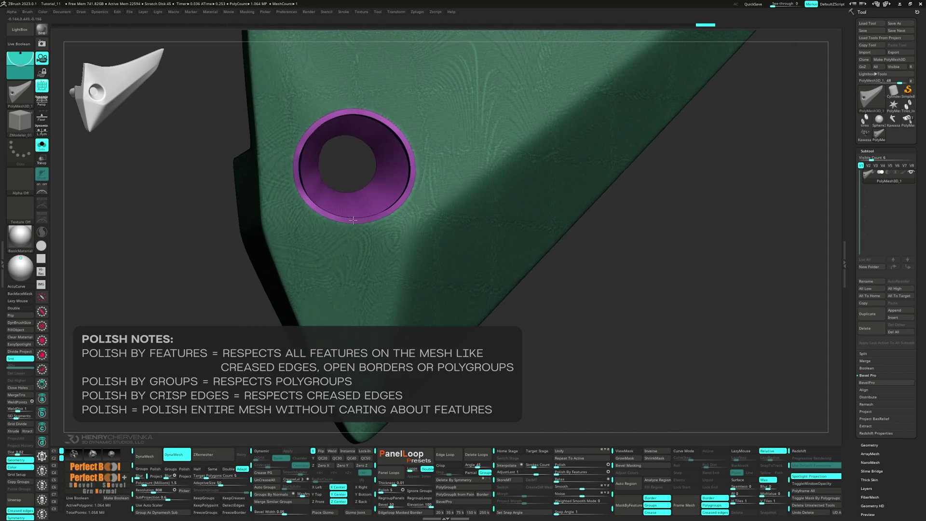
Step: Try polishing the whole unmasked mesh with Polish By Features
{"action": "right_click_drag", "start_coordinate": [353, 220], "coordinate": [342, 205]}
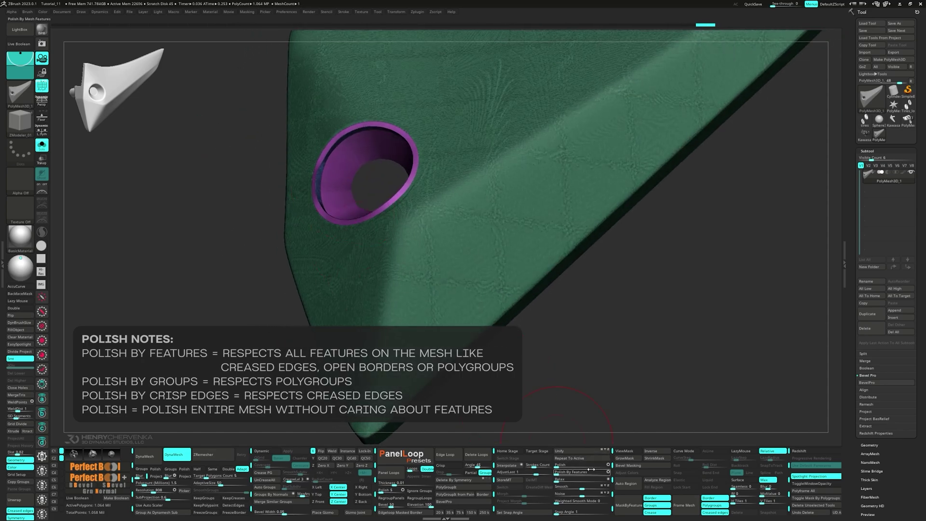
{"action": "left_click_drag", "start_coordinate": [560, 473], "coordinate": [562, 473]}
{"action": "key", "text": "ctrl+z"}
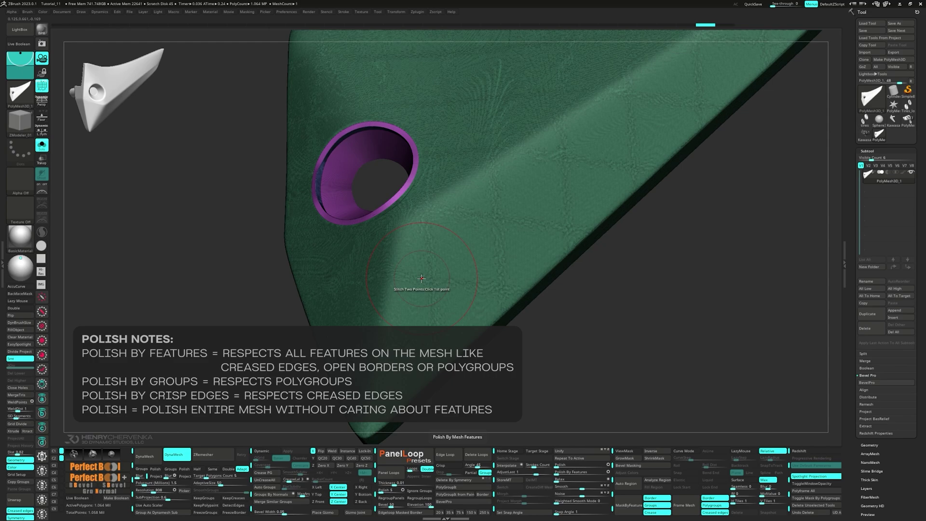
Step: Isolate and mask the green outer shell polygroup, show the hole lining again and blur the mask edge
{"action": "right_click_drag", "start_coordinate": [363, 233], "coordinate": [407, 249]}
{"action": "left_click", "coordinate": [405, 249], "text": "ctrl+shift"}
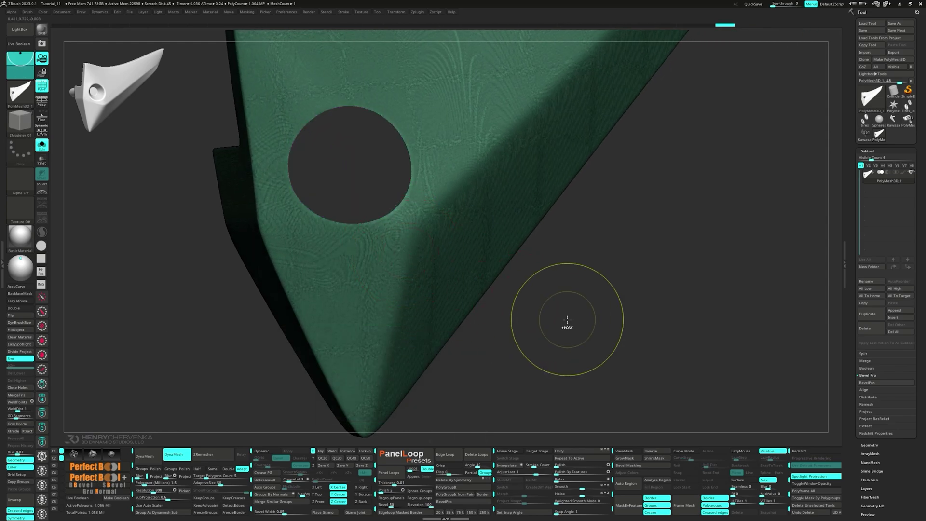
{"action": "left_click", "coordinate": [567, 320], "text": "ctrl"}
{"action": "left_click", "coordinate": [559, 317], "text": "ctrl+shift"}
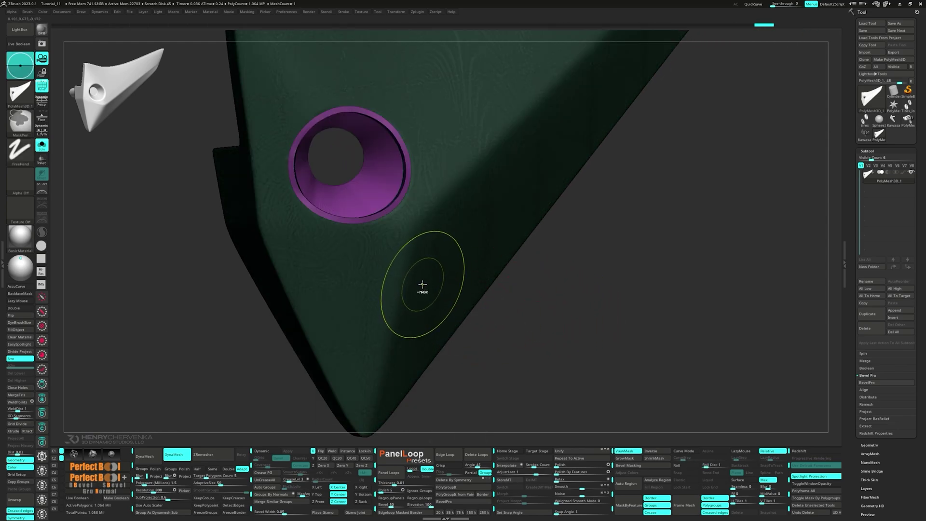
{"action": "left_click", "coordinate": [424, 279], "text": "ctrl"}
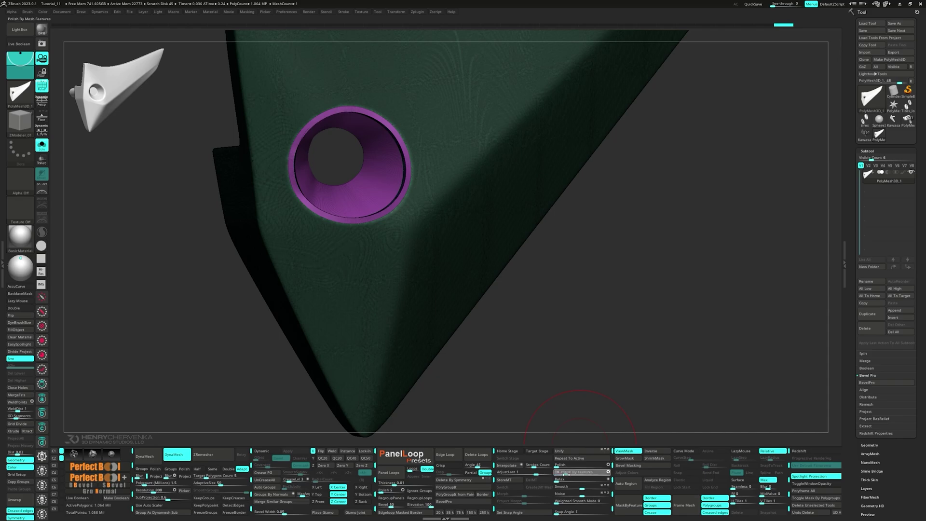
Step: Apply Polish By Features to the unmasked hole lining and rim
{"action": "left_click_drag", "start_coordinate": [566, 474], "coordinate": [566, 474]}
{"action": "right_click_drag", "start_coordinate": [446, 290], "coordinate": [380, 258]}
{"action": "key", "text": "shift+f"}
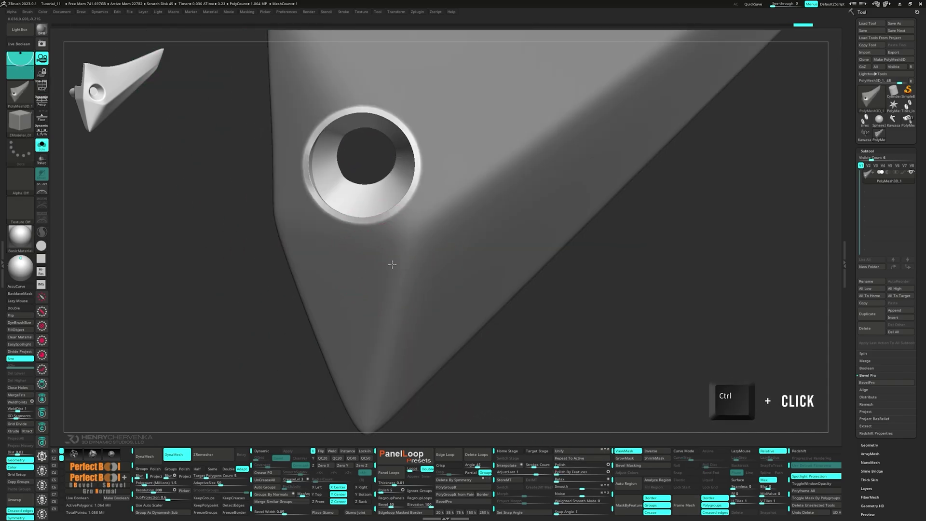
{"action": "key", "text": "f"}
Step: Mask the whole shell, insert a cylinder primitive at the hole's center with the gizmo and adjust its side resolution
{"action": "left_click", "coordinate": [513, 319], "text": "ctrl"}
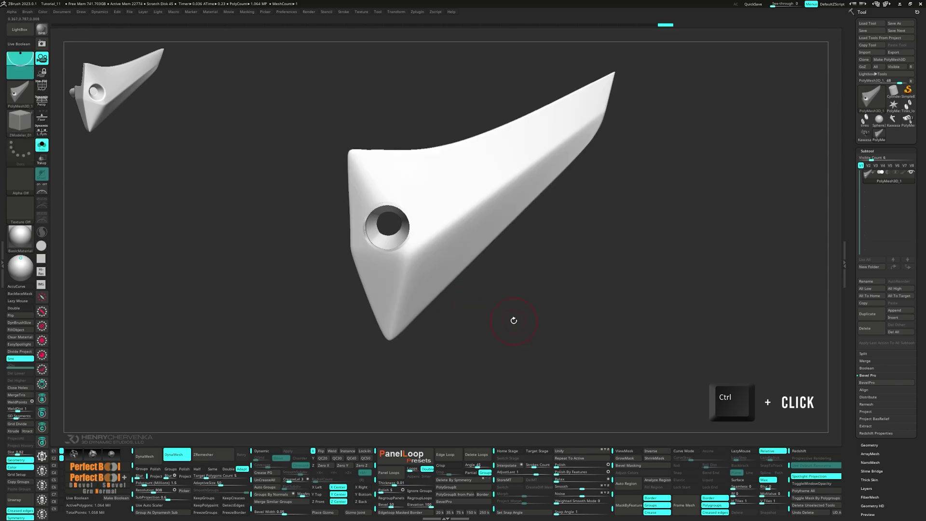
{"action": "left_click", "coordinate": [511, 315], "text": "ctrl"}
{"action": "key", "text": "w"}
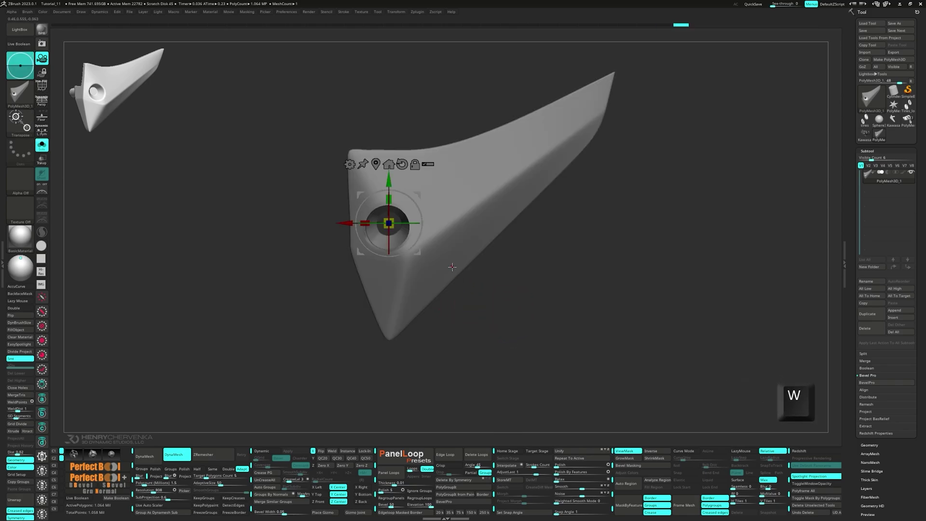
{"action": "right_click_drag", "start_coordinate": [486, 276], "coordinate": [489, 291], "text": "ctrl"}
{"action": "left_click", "coordinate": [351, 164]}
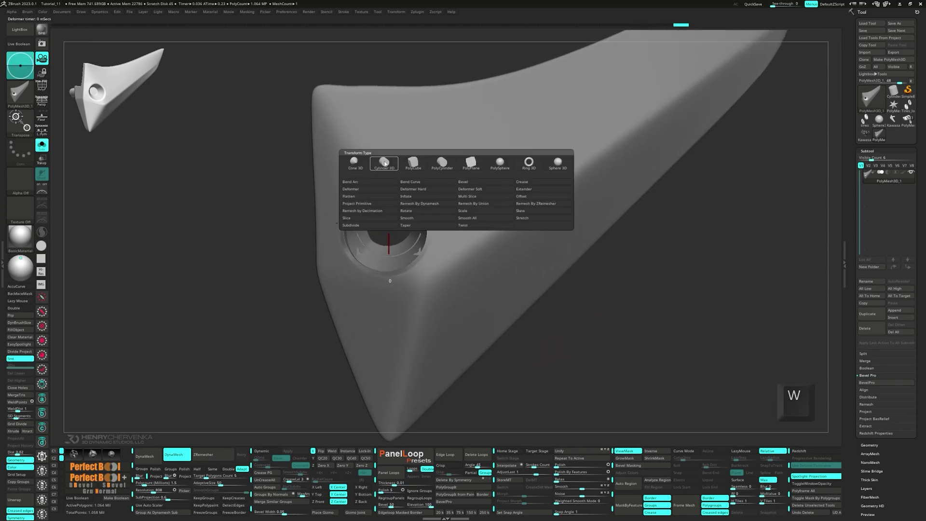
{"action": "left_click", "coordinate": [412, 163]}
{"action": "right_click_drag", "start_coordinate": [391, 235], "coordinate": [410, 237]}
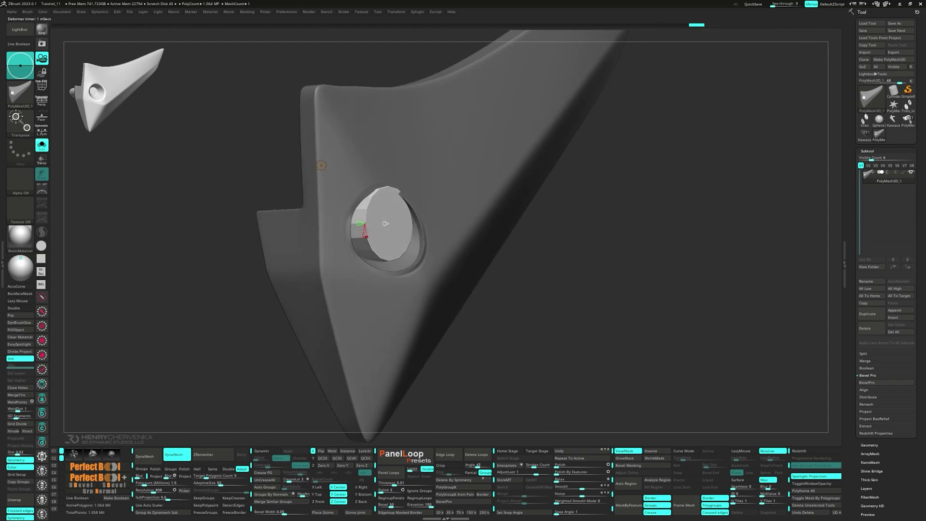
{"action": "left_click_drag", "start_coordinate": [365, 234], "coordinate": [394, 320]}
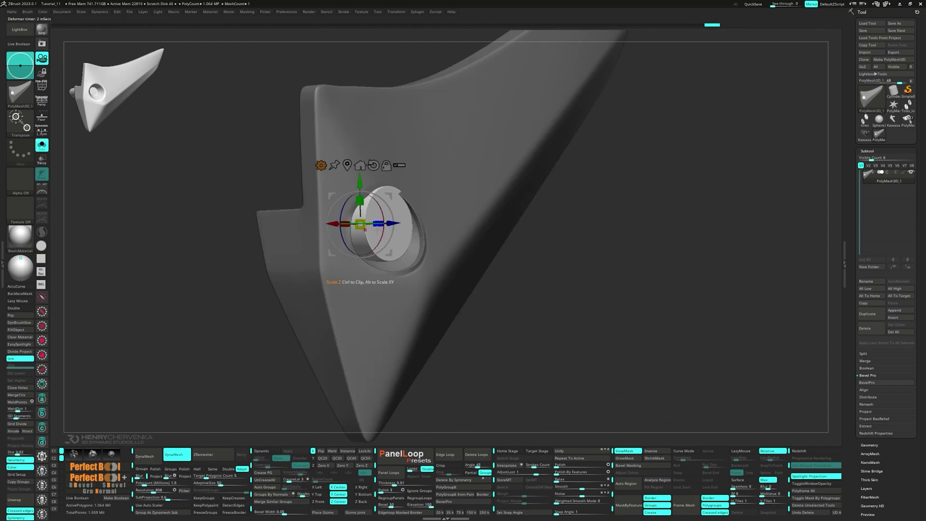
Step: Resize the inserted cylinder to fit inside the tapered hole lining
{"action": "right_click_drag", "start_coordinate": [404, 240], "coordinate": [351, 192]}
{"action": "left_click_drag", "start_coordinate": [385, 220], "coordinate": [397, 237]}
{"action": "right_click_drag", "start_coordinate": [383, 237], "coordinate": [405, 279]}
{"action": "right_click_drag", "start_coordinate": [328, 265], "coordinate": [354, 337]}
{"action": "key", "text": "f"}
{"action": "right_click_drag", "start_coordinate": [354, 338], "coordinate": [323, 333]}
{"action": "left_click_drag", "start_coordinate": [402, 275], "coordinate": [396, 271]}
{"action": "right_click_drag", "start_coordinate": [396, 271], "coordinate": [425, 193]}
{"action": "right_click_drag", "start_coordinate": [467, 390], "coordinate": [465, 312], "text": "alt"}
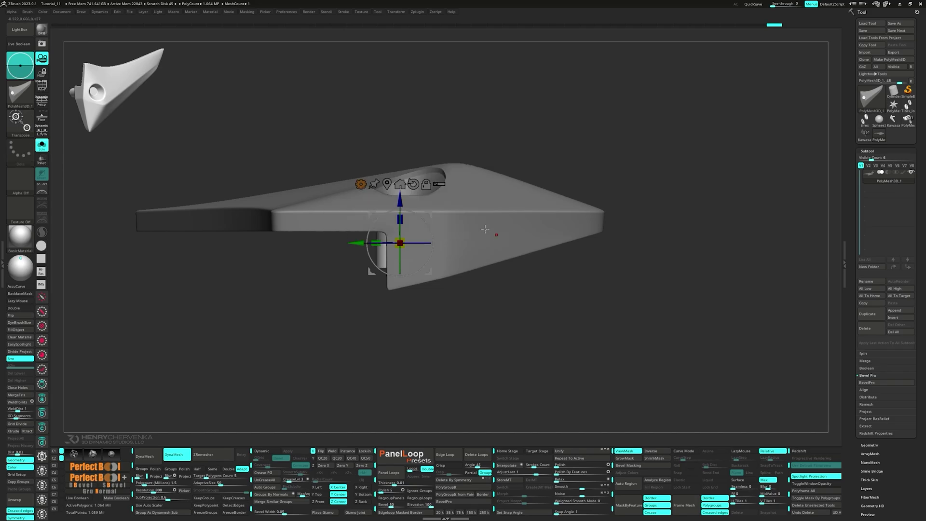
Step: Move the cylinder along Z so that it protrudes from the back of the shell
{"action": "key", "text": "f"}
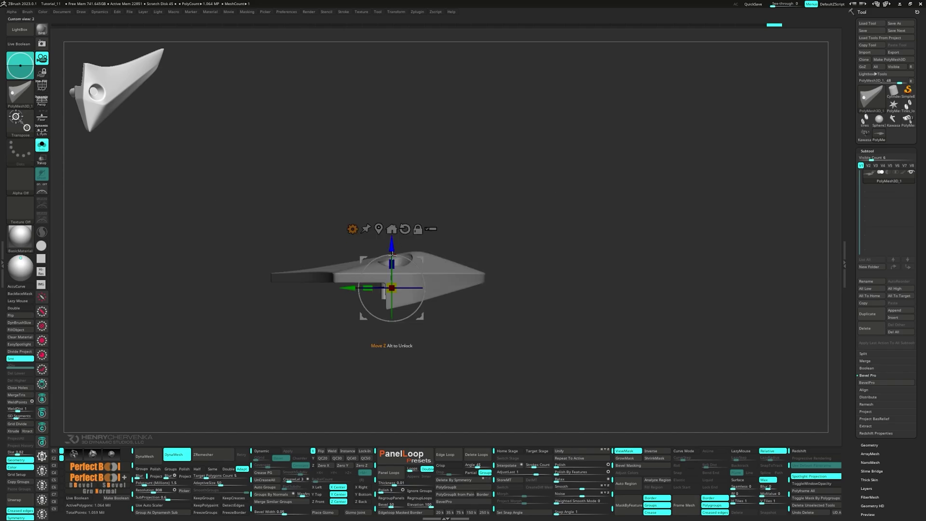
{"action": "left_click_drag", "start_coordinate": [393, 254], "coordinate": [392, 318]}
{"action": "mouse_move", "coordinate": [448, 309]}
{"action": "right_mouse_down"}
{"action": "mouse_move", "coordinate": [445, 352]}
{"action": "mouse_move", "coordinate": [465, 358]}
{"action": "mouse_move", "coordinate": [432, 288]}
{"action": "mouse_move", "coordinate": [491, 290]}
{"action": "right_mouse_up"}
Step: Clear the mask, leave the gizmo and re-run DynaMesh to fuse the cylinder with the shell
{"action": "key", "text": "ctrl+h"}
{"action": "mouse_move", "coordinate": [392, 185]}
{"action": "right_mouse_down"}
{"action": "mouse_move", "coordinate": [390, 226]}
{"action": "mouse_move", "coordinate": [414, 229]}
{"action": "mouse_move", "coordinate": [397, 230]}
{"action": "mouse_move", "coordinate": [387, 177]}
{"action": "right_mouse_up"}
{"action": "key", "text": "ctrl+shift+a"}
{"action": "key", "text": "q"}
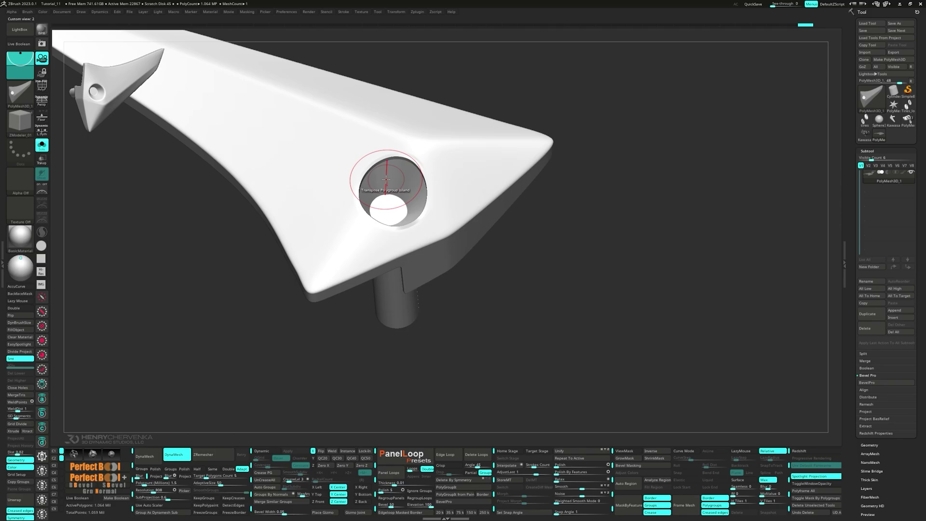
{"action": "key", "text": "shift+f"}
{"action": "mouse_move", "coordinate": [478, 269]}
{"action": "left_mouse_down"}
{"action": "mouse_move", "coordinate": [484, 262]}
{"action": "mouse_move", "coordinate": [582, 318]}
{"action": "left_mouse_up"}
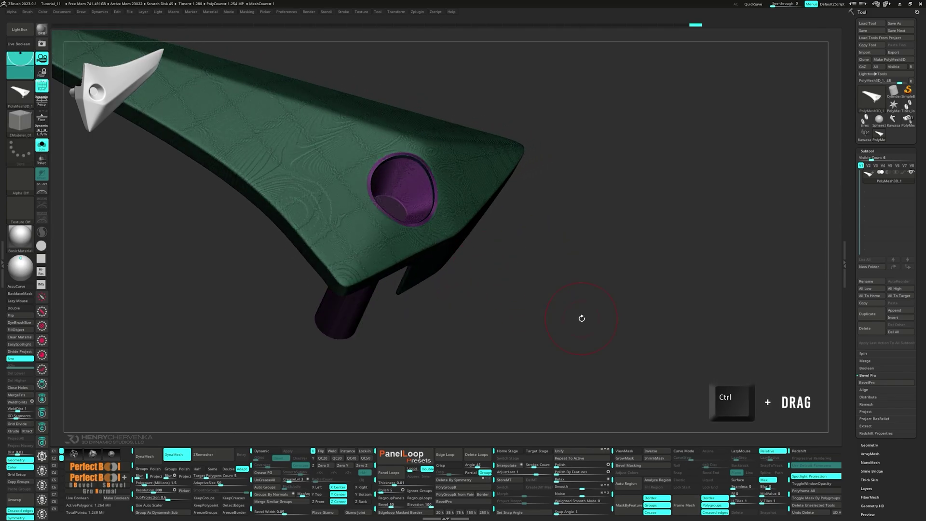
{"action": "left_click_drag", "start_coordinate": [582, 319], "coordinate": [533, 315]}
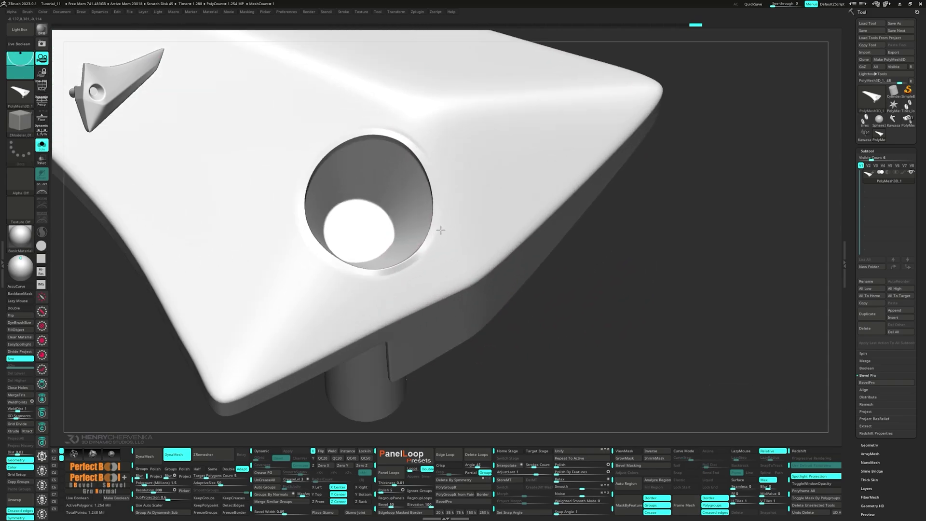
Step: Smooth the rim around the hole with a resized Smooth brush to soften its edge into the shell
{"action": "key", "text": "s"}
{"action": "right_click_drag", "start_coordinate": [422, 197], "coordinate": [434, 226]}
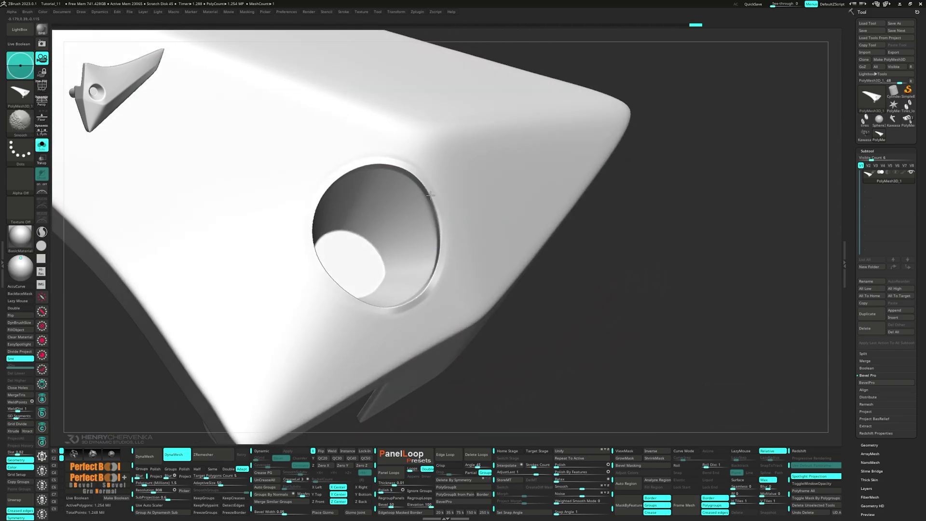
{"action": "mouse_move", "coordinate": [399, 162]}
{"action": "right_mouse_down"}
{"action": "mouse_move", "coordinate": [345, 174]}
{"action": "mouse_move", "coordinate": [297, 236]}
{"action": "mouse_move", "coordinate": [318, 294]}
{"action": "mouse_move", "coordinate": [401, 330]}
{"action": "right_mouse_up"}
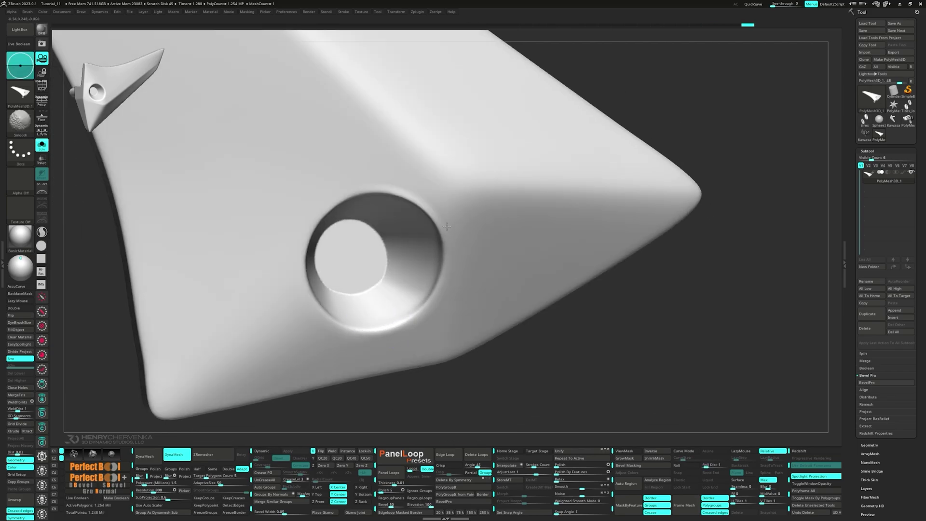
{"action": "mouse_move", "coordinate": [447, 226]}
{"action": "right_mouse_down"}
{"action": "mouse_move", "coordinate": [331, 235]}
{"action": "mouse_move", "coordinate": [338, 251]}
{"action": "mouse_move", "coordinate": [286, 236]}
{"action": "mouse_move", "coordinate": [265, 286]}
{"action": "mouse_move", "coordinate": [252, 255]}
{"action": "mouse_move", "coordinate": [212, 244]}
{"action": "mouse_move", "coordinate": [308, 287]}
{"action": "mouse_move", "coordinate": [310, 248]}
{"action": "right_mouse_up"}
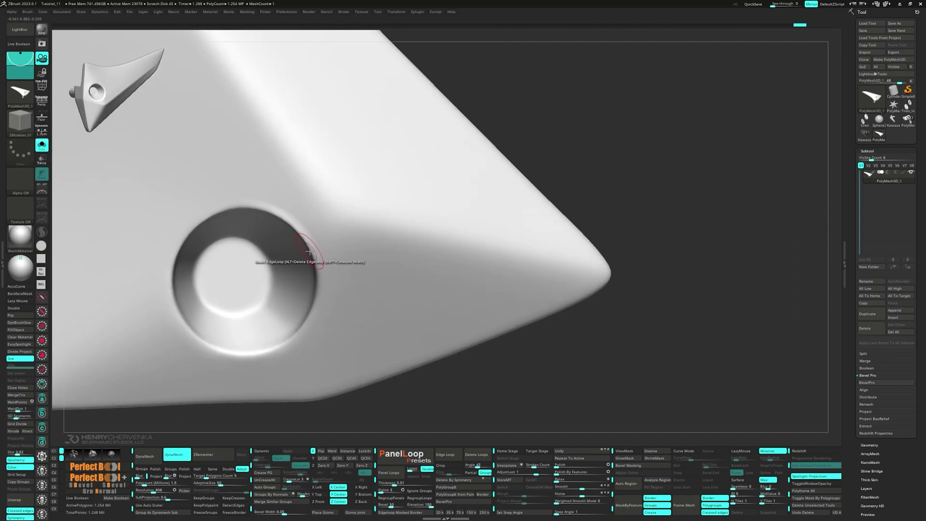
Step: Smooth the outer and lower stretches of the hole's rim and check the result from another angle
{"action": "left_click_drag", "start_coordinate": [310, 241], "coordinate": [278, 203], "text": "shift"}
{"action": "left_click_drag", "start_coordinate": [304, 328], "coordinate": [249, 355], "text": "shift"}
{"action": "mouse_move", "coordinate": [241, 337]}
{"action": "right_mouse_down", "text": "ctrl"}
{"action": "mouse_move", "coordinate": [230, 278]}
{"action": "mouse_move", "coordinate": [271, 261]}
{"action": "right_mouse_up", "text": "ctrl"}
{"action": "mouse_move", "coordinate": [321, 278]}
{"action": "right_mouse_down"}
{"action": "mouse_move", "coordinate": [434, 236]}
{"action": "mouse_move", "coordinate": [451, 247]}
{"action": "right_mouse_up"}
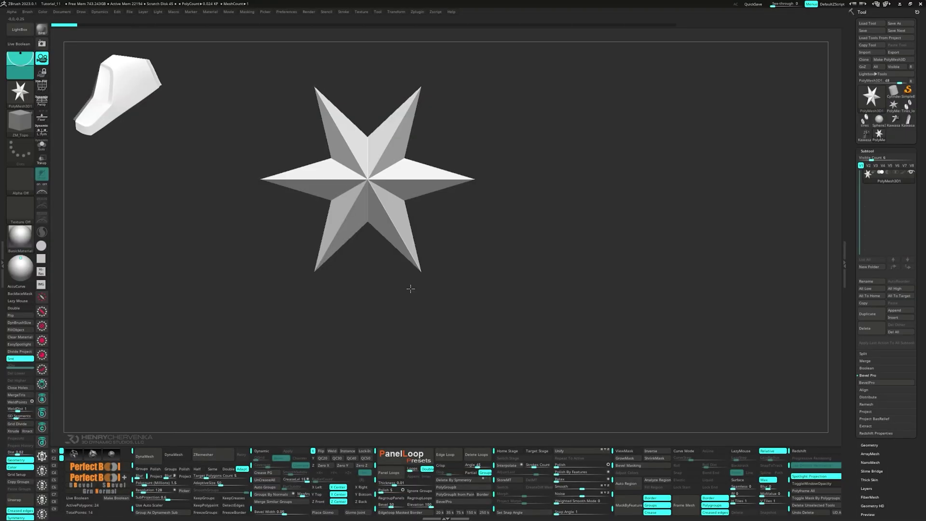
Step: Replace the star mesh with a flat plane primitive and show its polyframe ready for ZModeler editing
{"action": "key", "text": "w"}
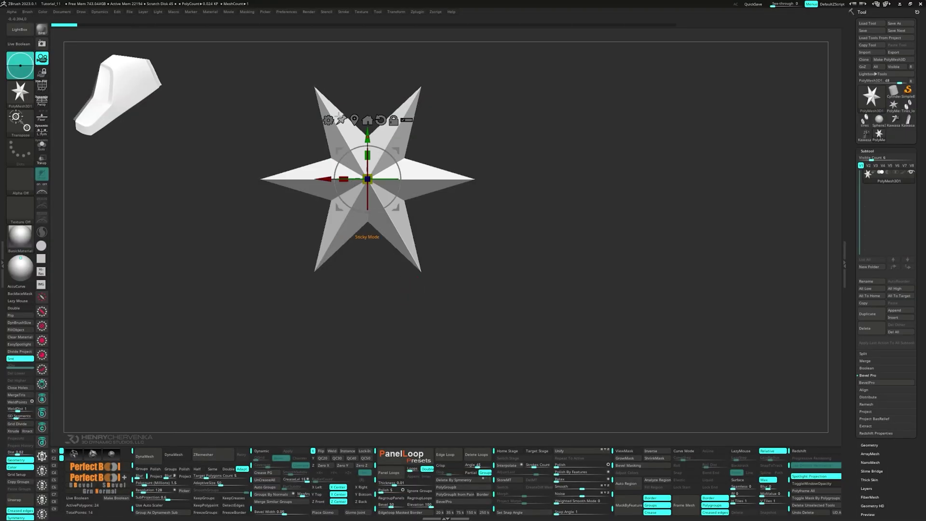
{"action": "left_click", "coordinate": [329, 120]}
{"action": "left_click", "coordinate": [449, 117]}
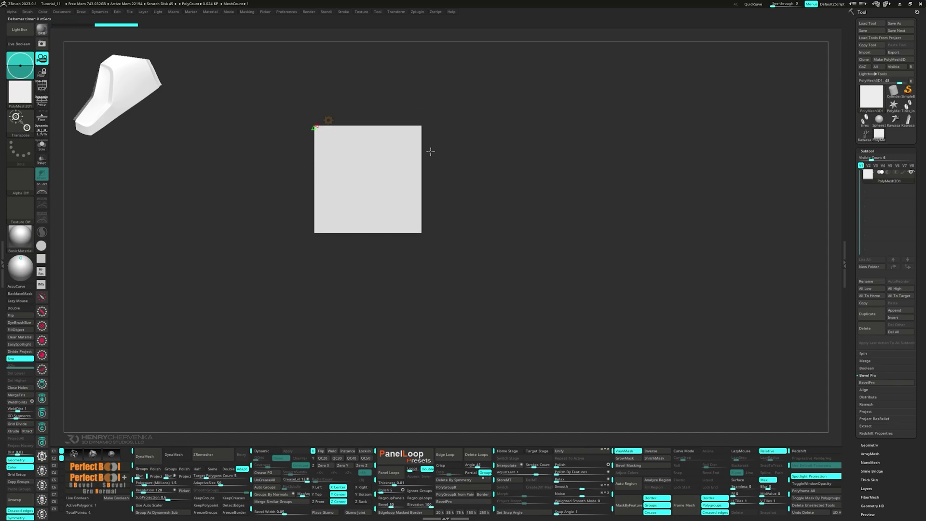
{"action": "key", "text": "shift+f"}
{"action": "left_click_drag", "start_coordinate": [461, 217], "coordinate": [435, 178], "text": "alt"}
{"action": "key", "text": "q"}
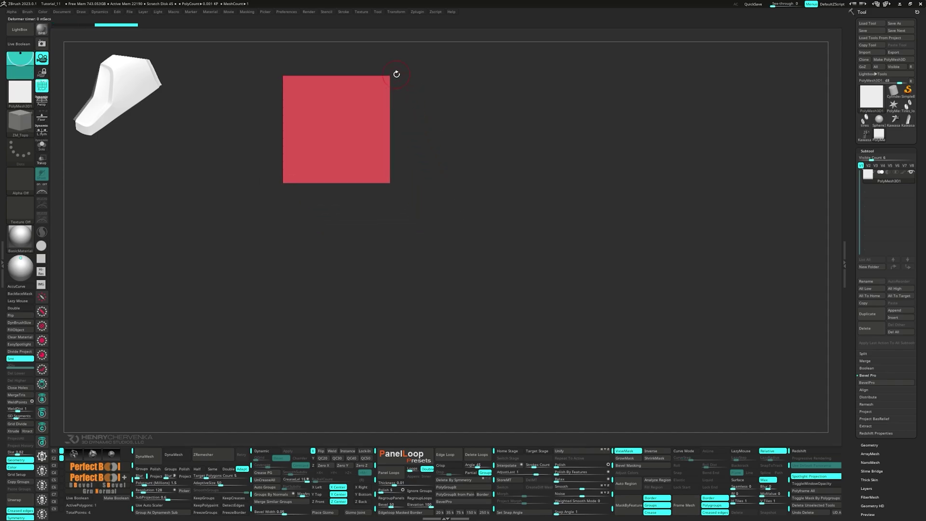
Step: Reshape the plane's corners and extrude its edges to block out the upper body of the reference panel
{"action": "left_click_drag", "start_coordinate": [387, 78], "coordinate": [386, 67]}
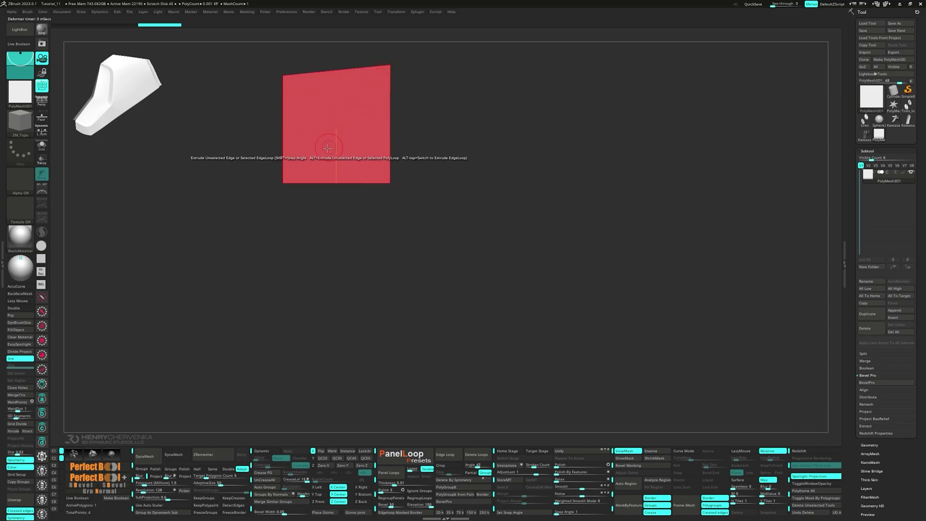
{"action": "left_click_drag", "start_coordinate": [283, 183], "coordinate": [251, 107]}
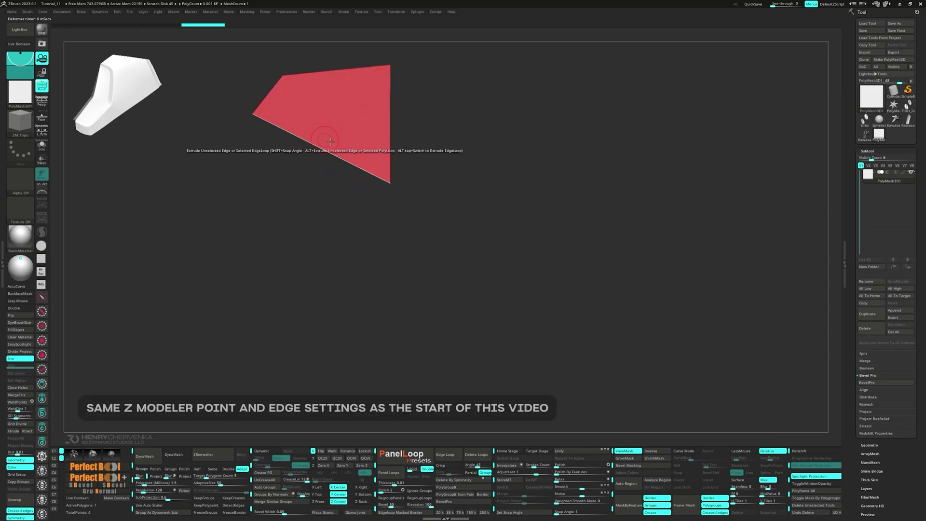
{"action": "left_click_drag", "start_coordinate": [391, 178], "coordinate": [316, 240]}
{"action": "left_click_drag", "start_coordinate": [357, 196], "coordinate": [378, 218]}
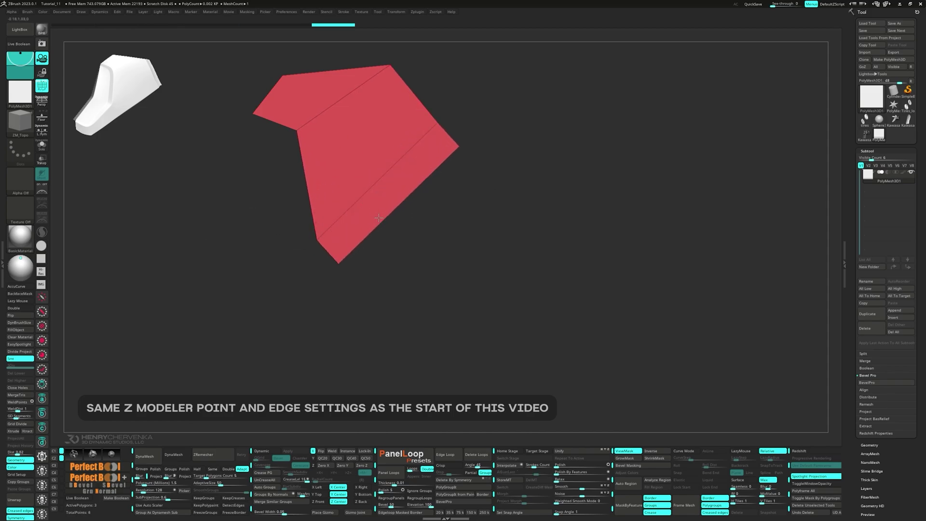
Step: Extrude the lower end into a tapering tail with a hooked tip and widen the body along its outer edge
{"action": "left_click_drag", "start_coordinate": [339, 264], "coordinate": [211, 343]}
{"action": "left_click_drag", "start_coordinate": [414, 94], "coordinate": [424, 94]}
{"action": "mouse_move", "coordinate": [455, 120]}
{"action": "left_mouse_down"}
{"action": "mouse_move", "coordinate": [450, 115]}
{"action": "mouse_move", "coordinate": [457, 123]}
{"action": "left_mouse_up"}
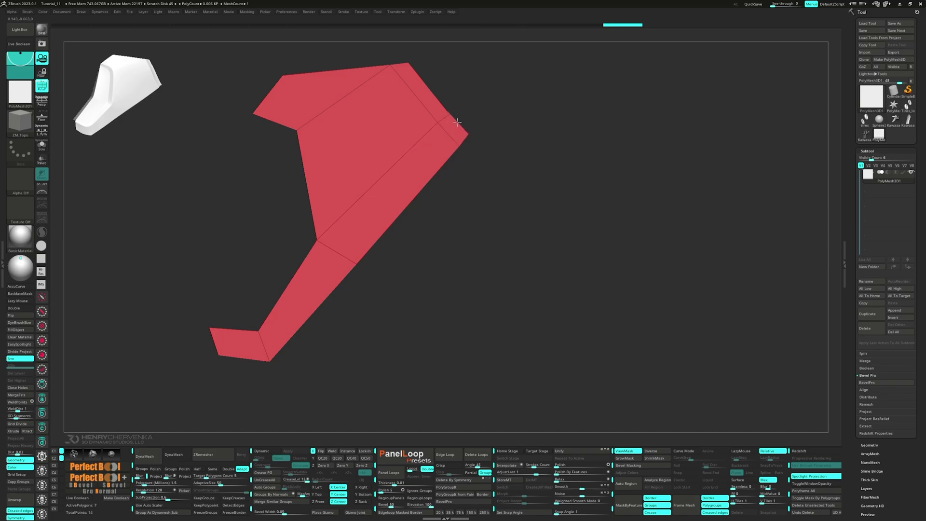
Step: Insert edge loops across the body, tail and hooked tip using the ZModeler Insert edge action with Multiple EdgeLoops
{"action": "key", "text": "space"}
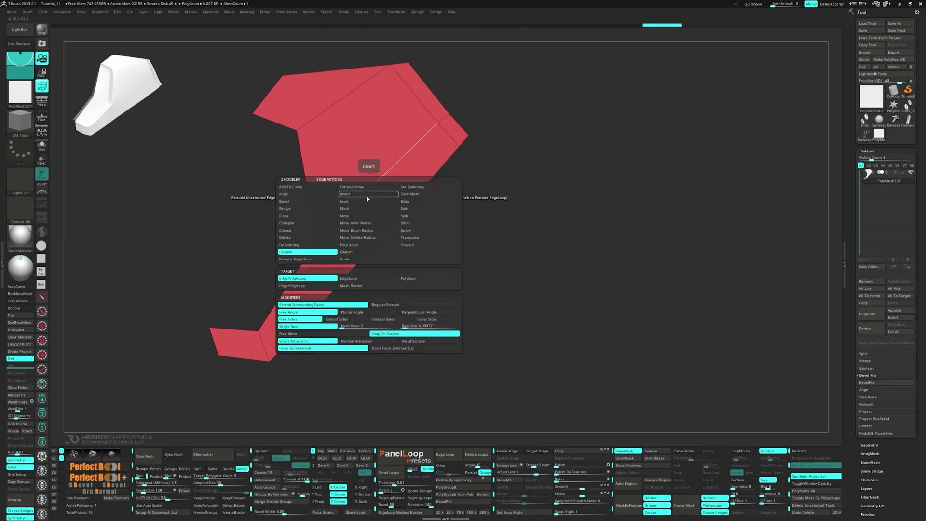
{"action": "left_click", "coordinate": [368, 195]}
{"action": "left_click_drag", "start_coordinate": [339, 107], "coordinate": [340, 117]}
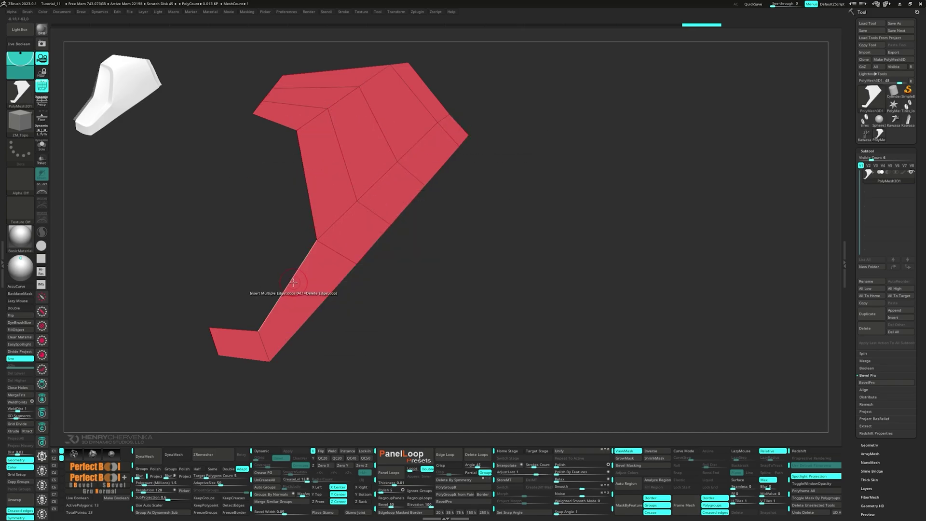
{"action": "left_click", "coordinate": [270, 289]}
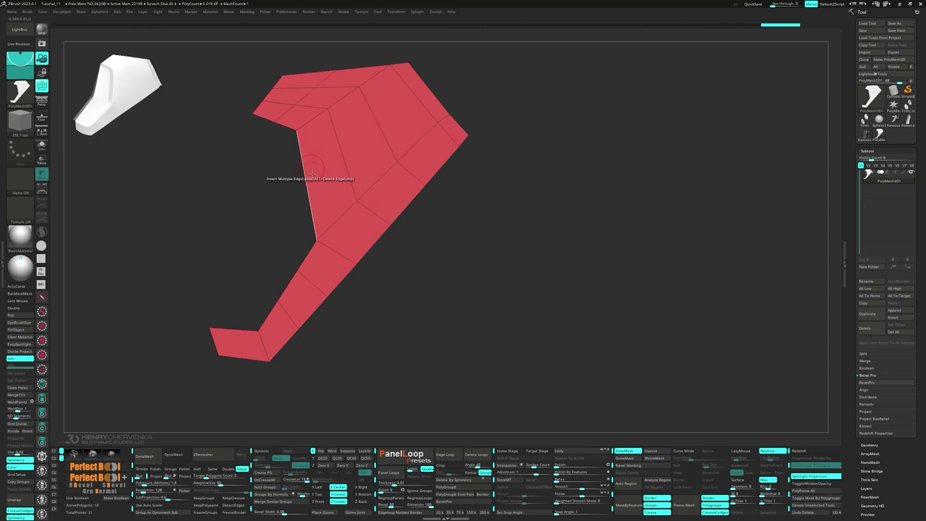
{"action": "left_click", "coordinate": [269, 192]}
{"action": "left_click", "coordinate": [235, 332]}
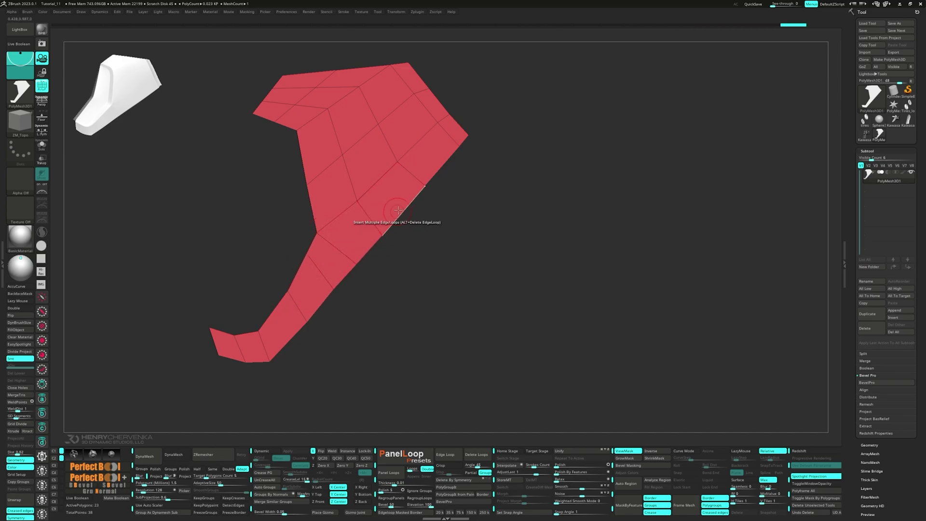
{"action": "left_click_drag", "start_coordinate": [277, 122], "coordinate": [331, 71]}
{"action": "key", "text": "ctrl+z"}
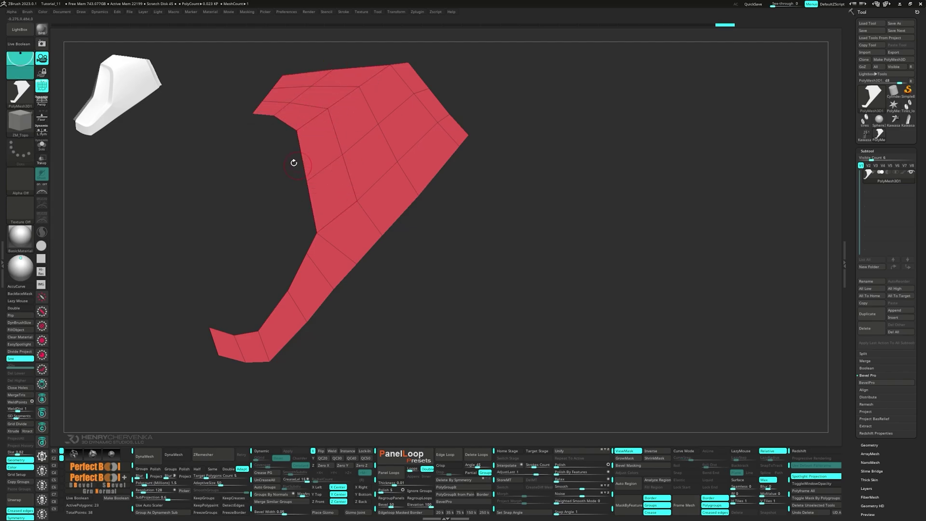
Step: Extrude narrow border strips from the concave inner edges of the body and tail with the edge Extrude action
{"action": "key", "text": "space"}
{"action": "left_click", "coordinate": [192, 179]}
{"action": "left_click_drag", "start_coordinate": [271, 122], "coordinate": [260, 124]}
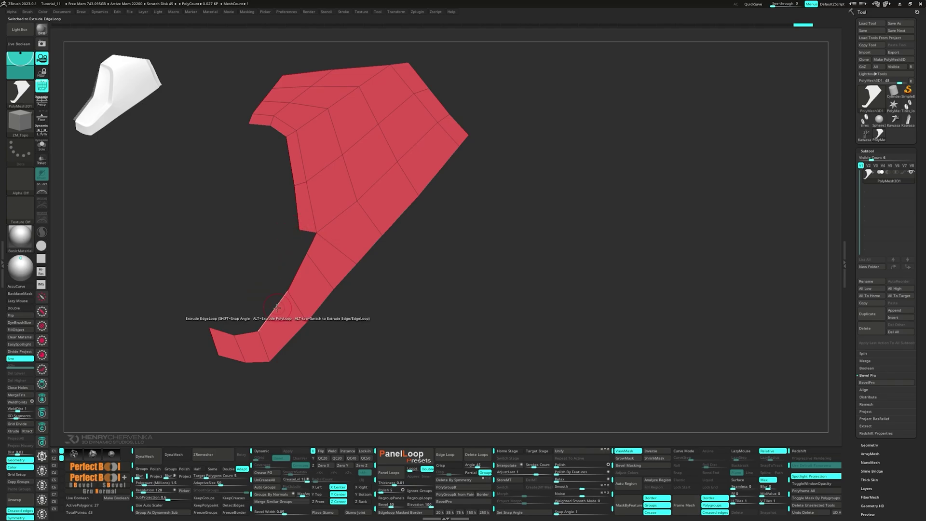
{"action": "left_click_drag", "start_coordinate": [278, 308], "coordinate": [272, 307]}
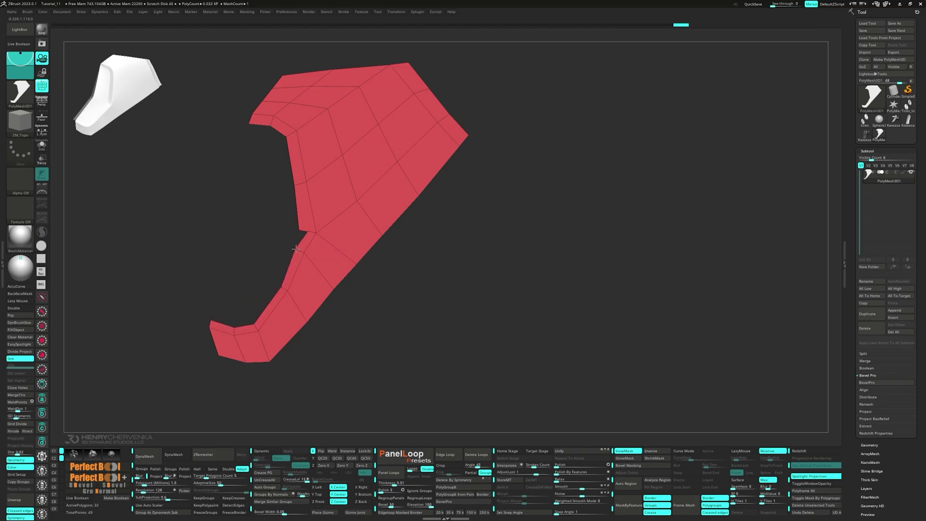
Step: Extrude polygons down the concave side and join their points to the hooked tip to fill the inner panel area
{"action": "key", "text": "s"}
{"action": "left_click_drag", "start_coordinate": [254, 124], "coordinate": [264, 281]}
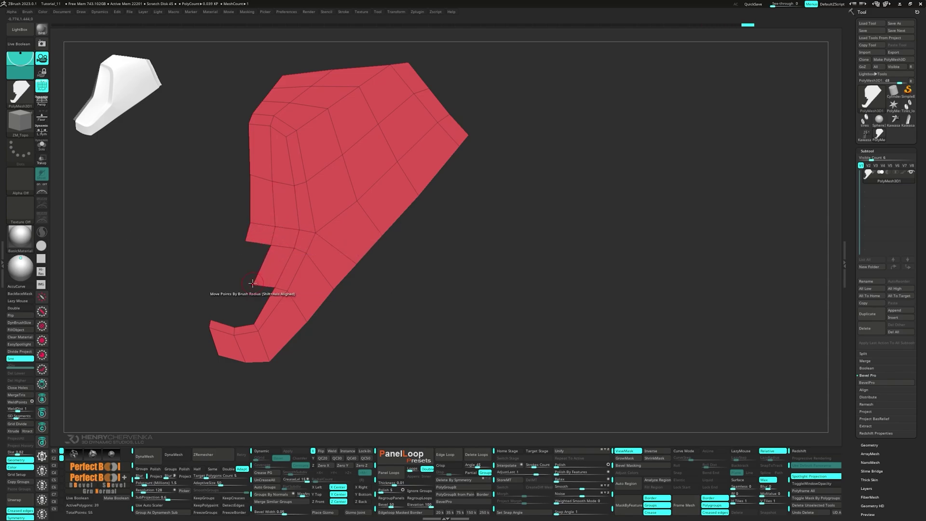
{"action": "left_click_drag", "start_coordinate": [252, 243], "coordinate": [243, 319]}
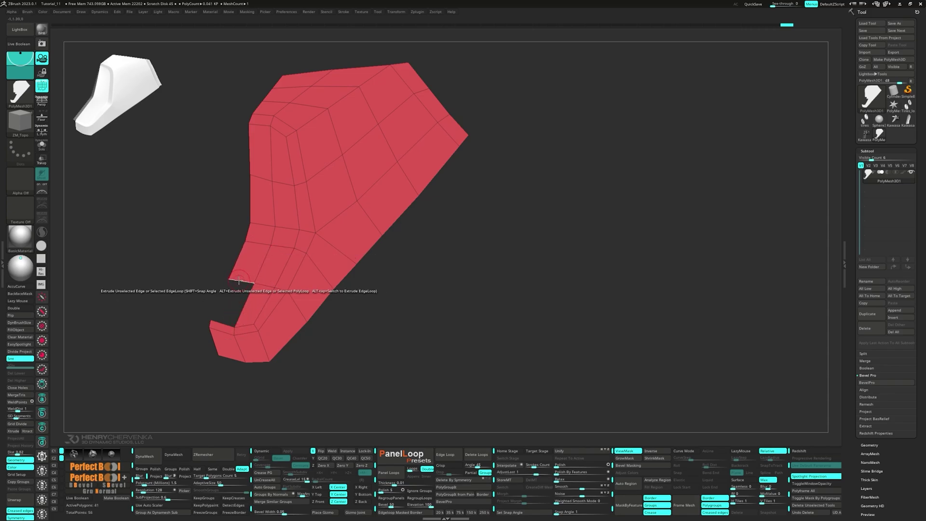
{"action": "left_click_drag", "start_coordinate": [240, 282], "coordinate": [219, 327]}
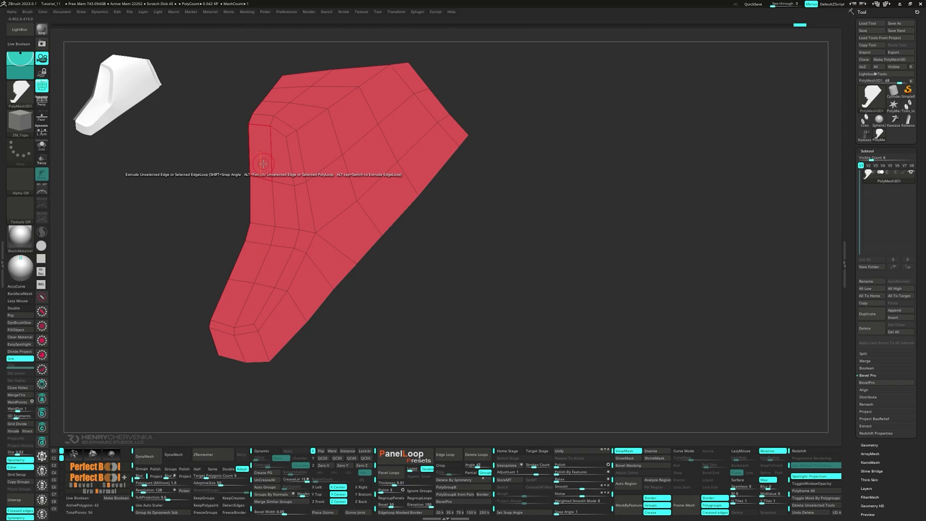
Step: Switch to the standard ZModeler brush and paint the inner panel's polygons into their own polygroup
{"action": "key", "text": "space"}
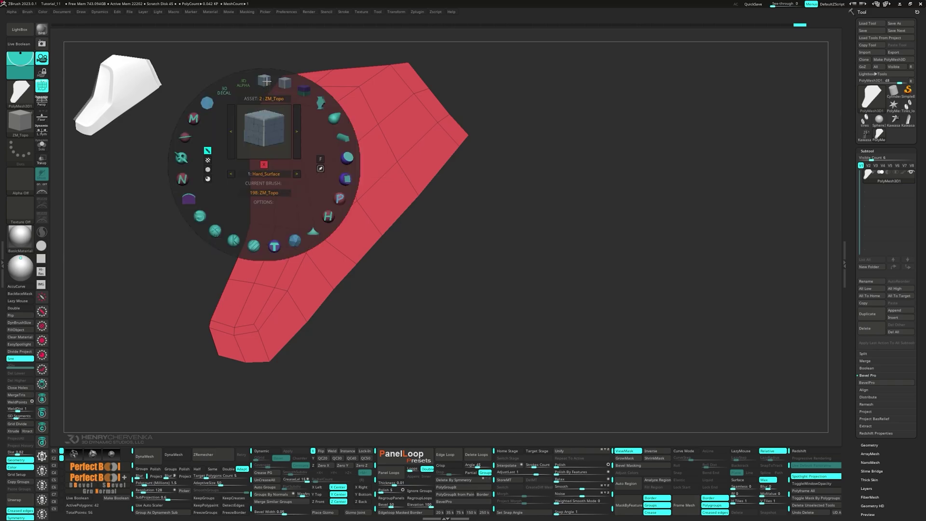
{"action": "left_click", "coordinate": [267, 82]}
{"action": "mouse_move", "coordinate": [263, 154]}
{"action": "left_mouse_down"}
{"action": "mouse_move", "coordinate": [278, 170]}
{"action": "mouse_move", "coordinate": [263, 261]}
{"action": "mouse_move", "coordinate": [244, 295]}
{"action": "mouse_move", "coordinate": [251, 299]}
{"action": "left_mouse_up"}
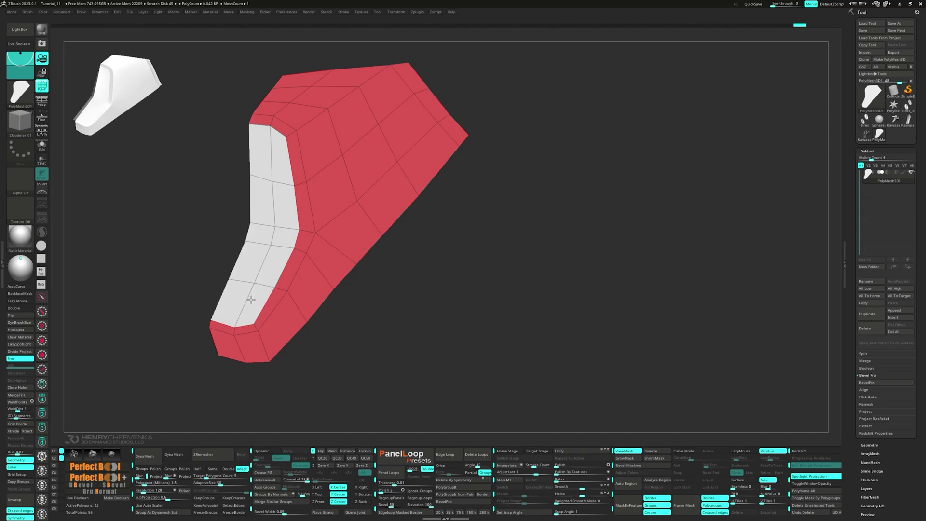
{"action": "left_click", "coordinate": [261, 156]}
Step: Move the unmasked inner panel along Z to form a stepped bevel against the body, and clear the mask
{"action": "right_click_drag", "start_coordinate": [269, 209], "coordinate": [294, 208]}
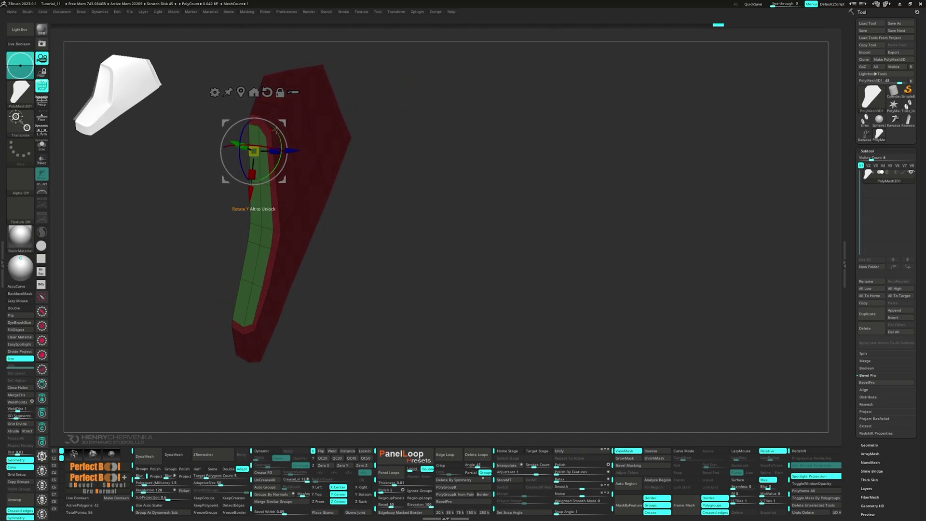
{"action": "left_click", "coordinate": [267, 92], "text": "alt"}
{"action": "left_click_drag", "start_coordinate": [289, 150], "coordinate": [285, 153]}
{"action": "right_click_drag", "start_coordinate": [325, 191], "coordinate": [425, 294]}
{"action": "scroll", "coordinate": [425, 293], "scroll_direction": "down", "scroll_amount": 10}
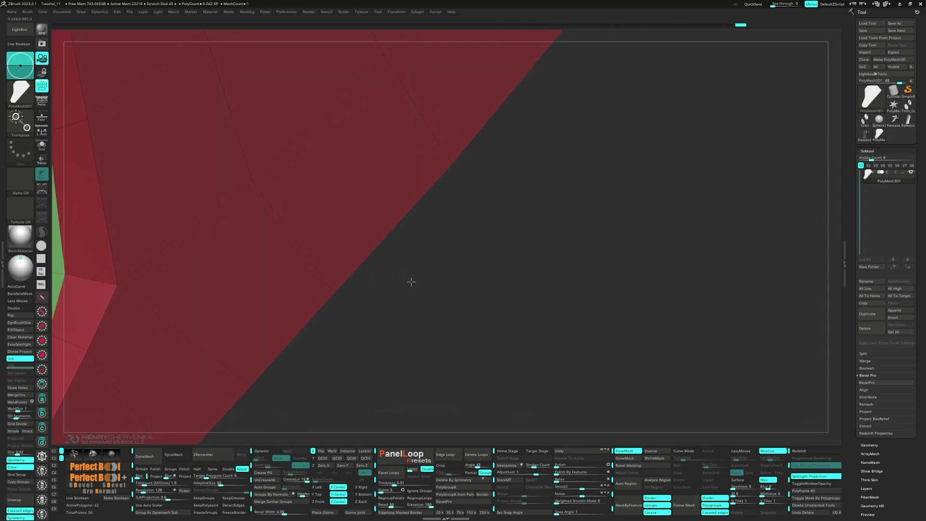
{"action": "key", "text": "f"}
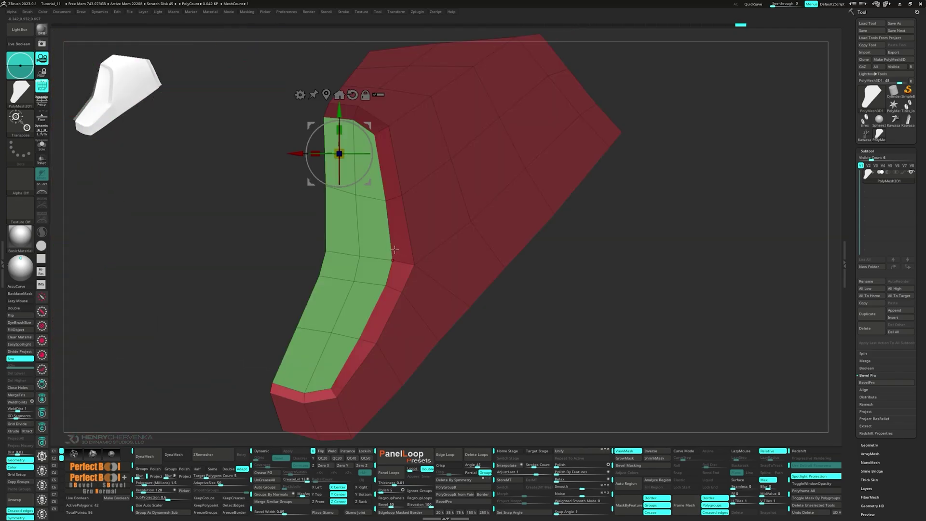
{"action": "scroll", "coordinate": [405, 255], "scroll_direction": "down", "scroll_amount": 3}
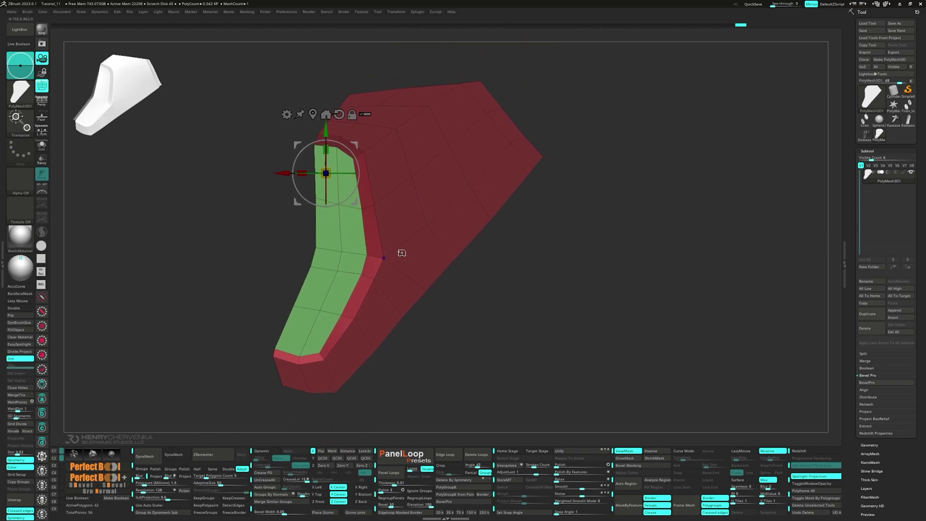
{"action": "key", "text": "f"}
{"action": "key", "text": "q"}
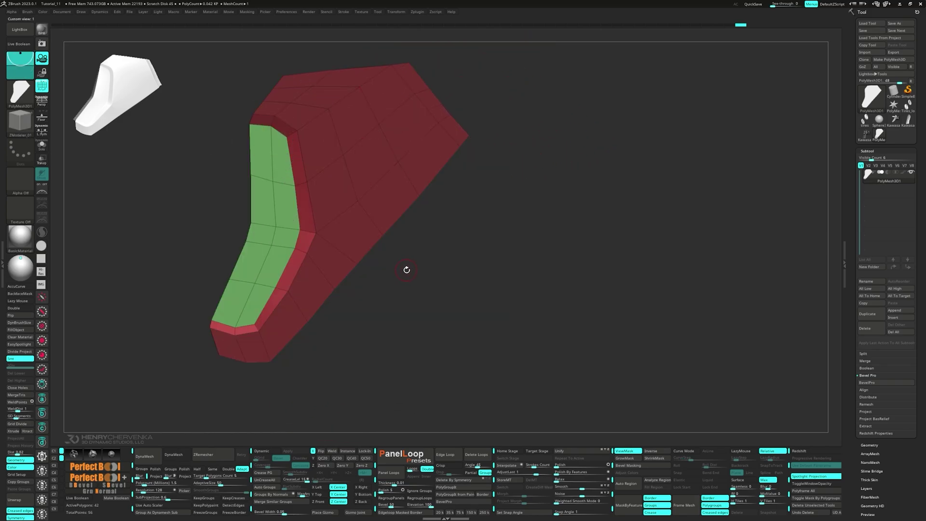
{"action": "key", "text": "shift+f"}
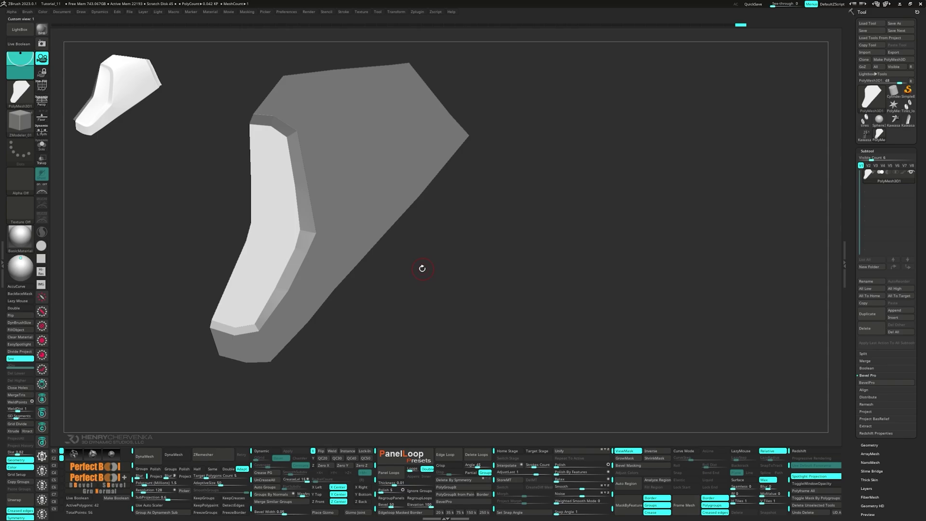
{"action": "left_click_drag", "start_coordinate": [466, 318], "coordinate": [492, 333], "text": "ctrl"}
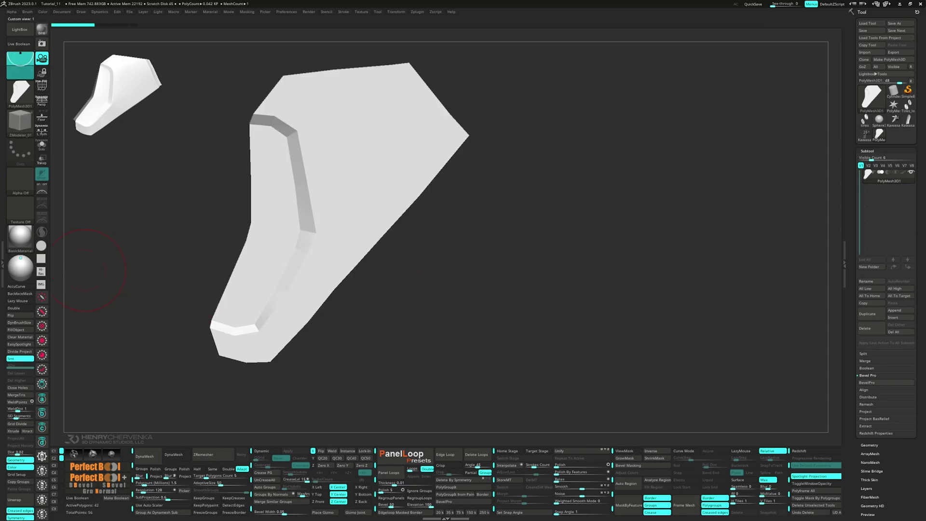
{"action": "left_click_drag", "start_coordinate": [349, 278], "coordinate": [395, 280]}
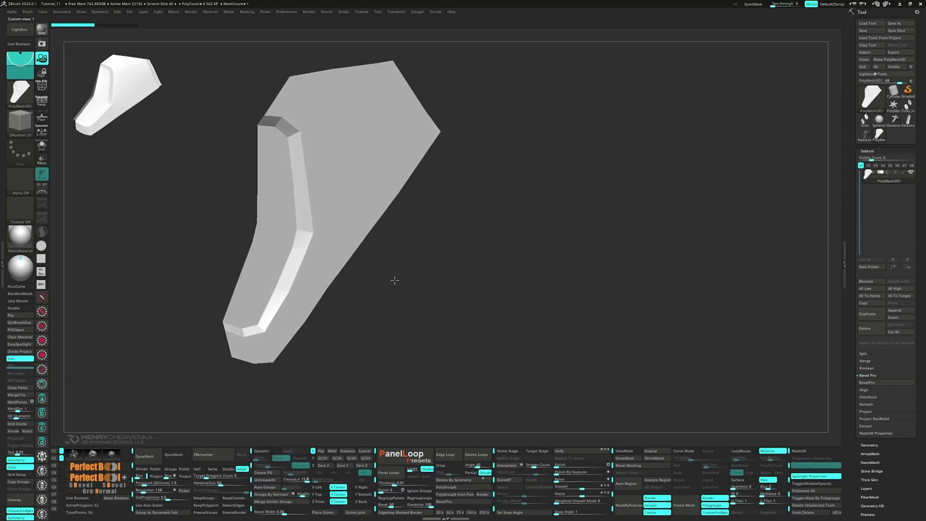
Step: Extrude all polygons to give the sheet a thin thickness and flip its normals
{"action": "key", "text": "shift+f"}
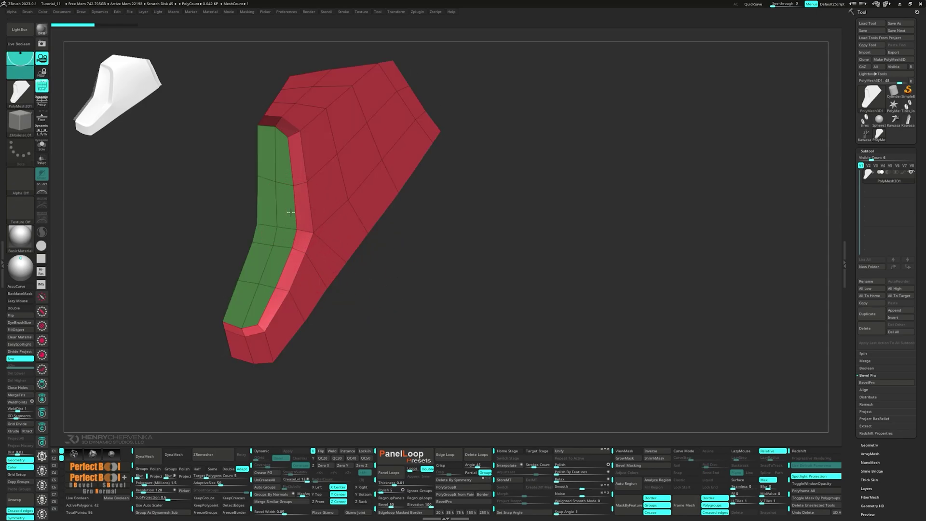
{"action": "left_click_drag", "start_coordinate": [290, 213], "coordinate": [279, 208]}
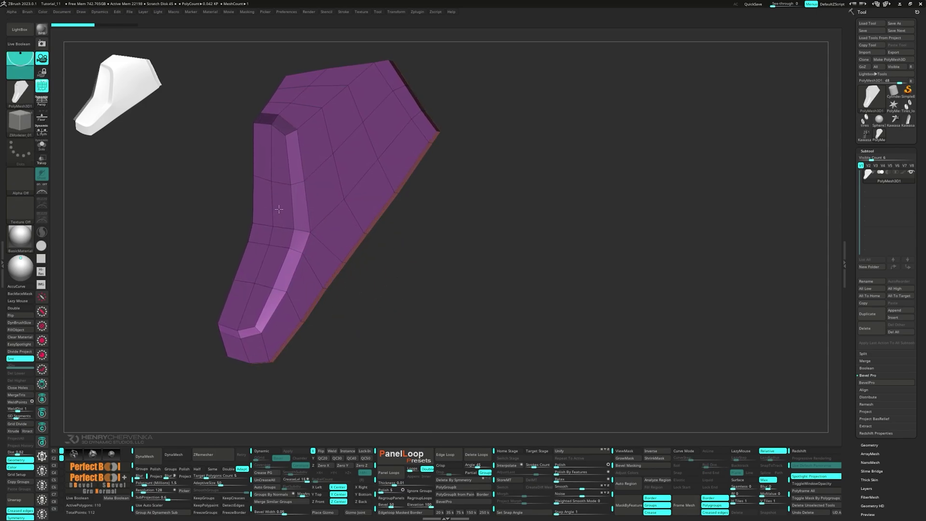
{"action": "left_click", "coordinate": [33, 316]}
{"action": "right_click_drag", "start_coordinate": [301, 268], "coordinate": [324, 281], "text": "alt"}
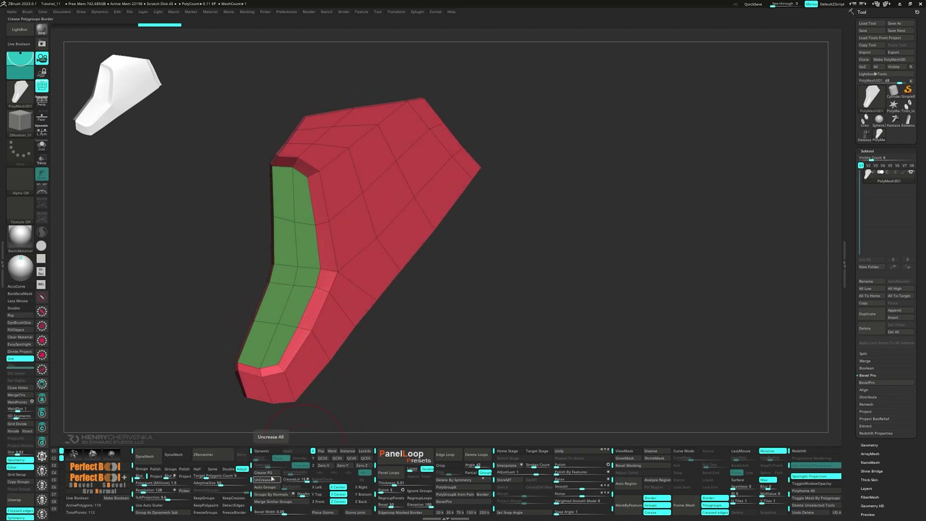
Step: Crease the partial edge loops along the stepped bevel on both sides of the sheet, preview dynamic subdivision, and lower the crease level
{"action": "right_click_drag", "start_coordinate": [280, 338], "coordinate": [305, 371], "text": "ctrl"}
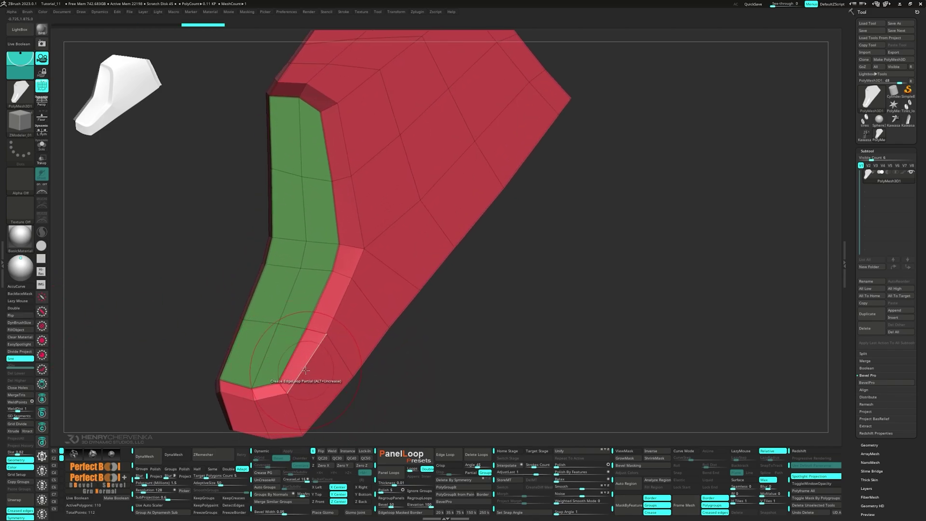
{"action": "key", "text": "space"}
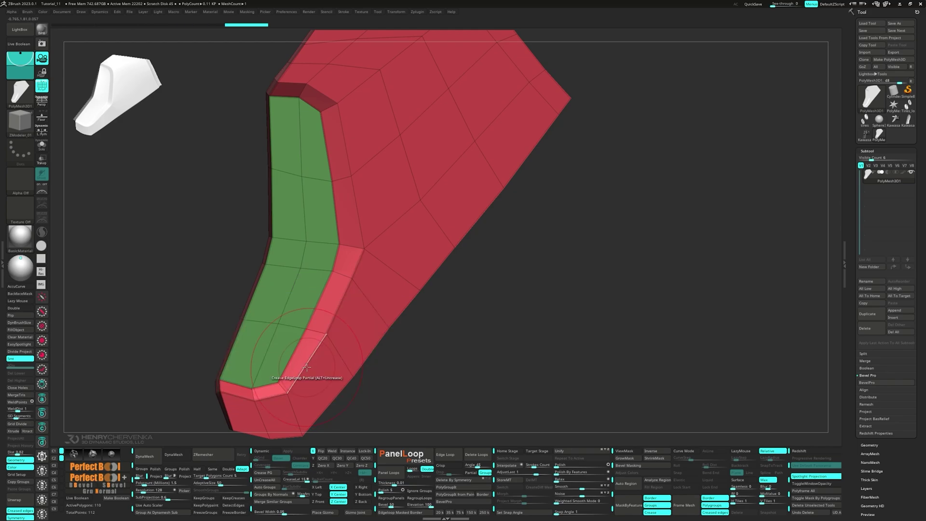
{"action": "right_click_drag", "start_coordinate": [351, 248], "coordinate": [376, 223]}
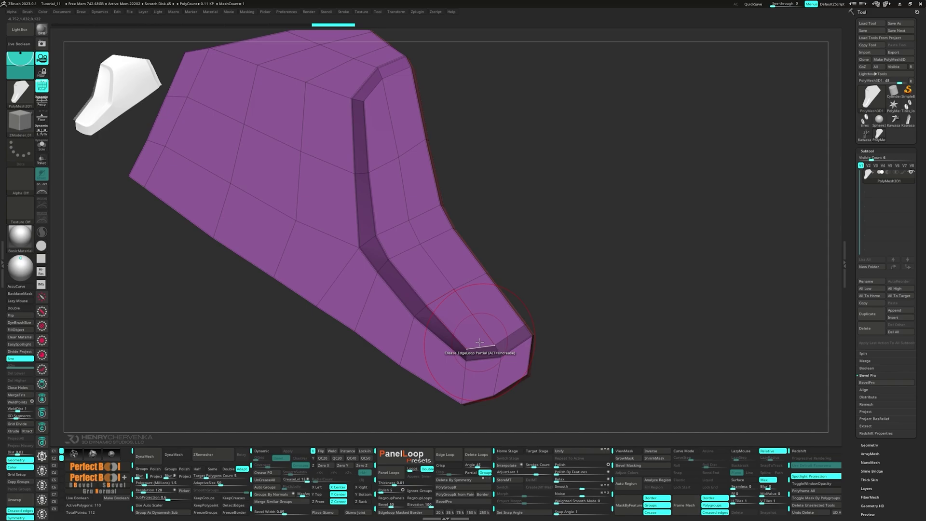
{"action": "right_click_drag", "start_coordinate": [384, 125], "coordinate": [509, 143]}
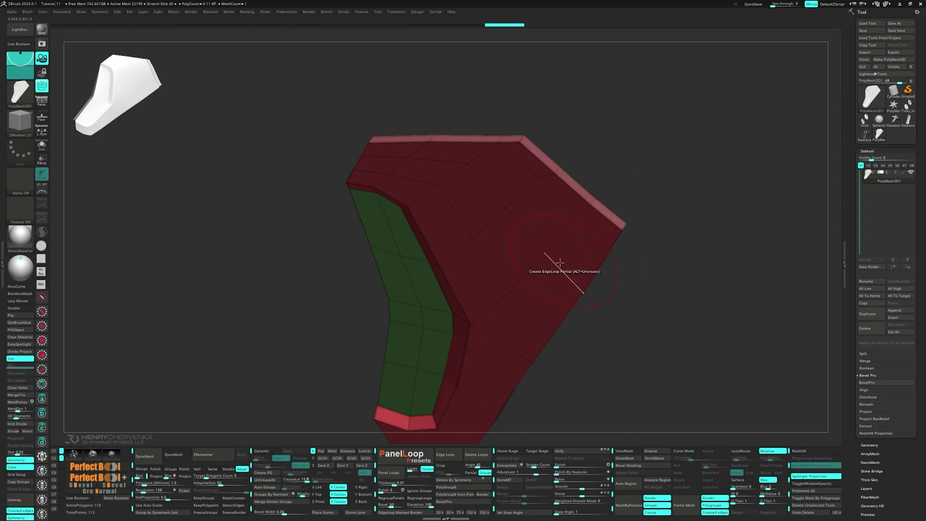
{"action": "right_click_drag", "start_coordinate": [555, 265], "coordinate": [348, 304]}
{"action": "left_click", "coordinate": [306, 286]}
{"action": "key", "text": "d"}
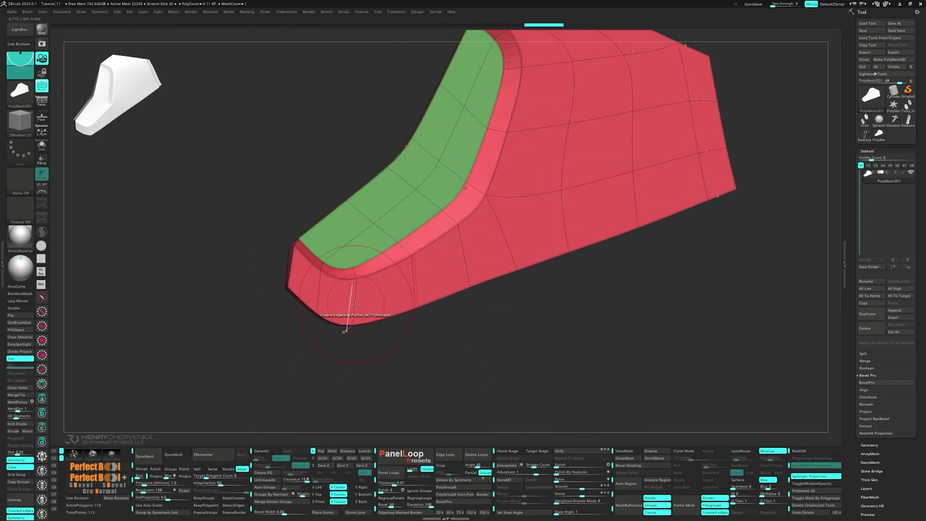
{"action": "left_click_drag", "start_coordinate": [292, 475], "coordinate": [289, 482]}
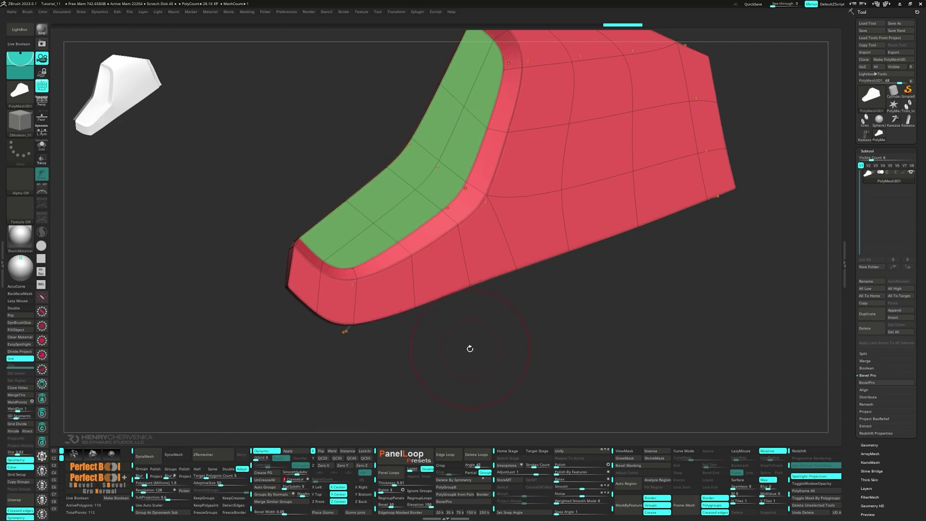
Step: Hide the polyframe and apply a Deformer Soft cage to the panel in side view
{"action": "key", "text": "shift+f"}
{"action": "key", "text": "f"}
{"action": "mouse_move", "coordinate": [466, 322]}
{"action": "right_mouse_down"}
{"action": "mouse_move", "coordinate": [469, 347]}
{"action": "mouse_move", "coordinate": [456, 330]}
{"action": "right_mouse_up"}
{"action": "key", "text": "f"}
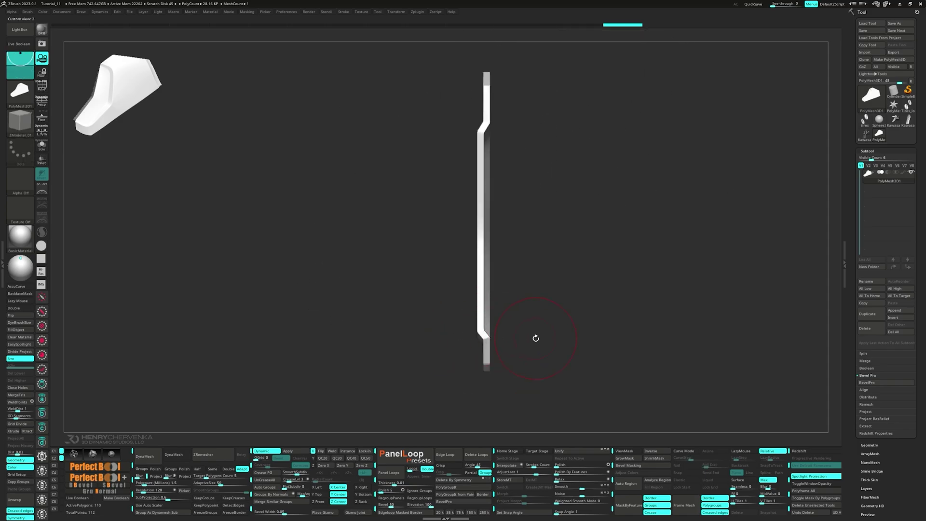
{"action": "key", "text": "w"}
{"action": "left_click_drag", "start_coordinate": [531, 163], "coordinate": [533, 163]}
{"action": "left_click", "coordinate": [446, 102]}
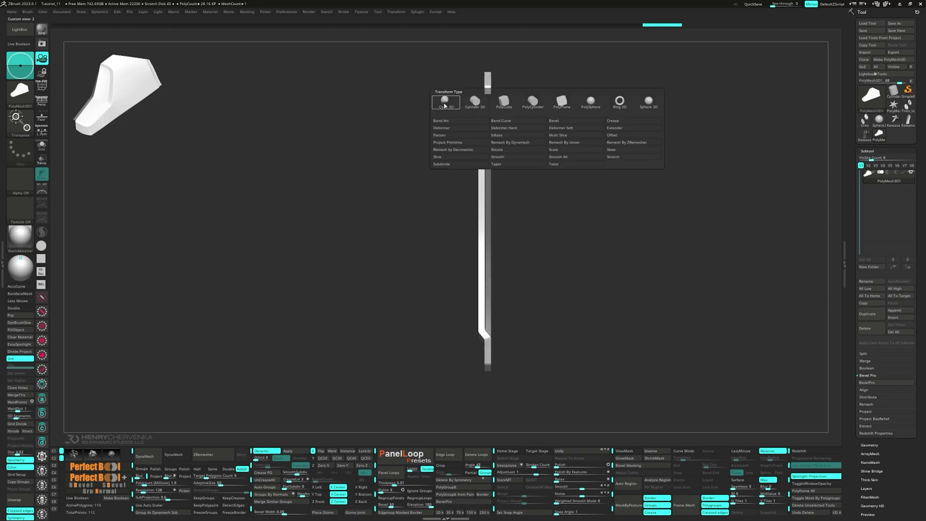
{"action": "left_click", "coordinate": [446, 102]}
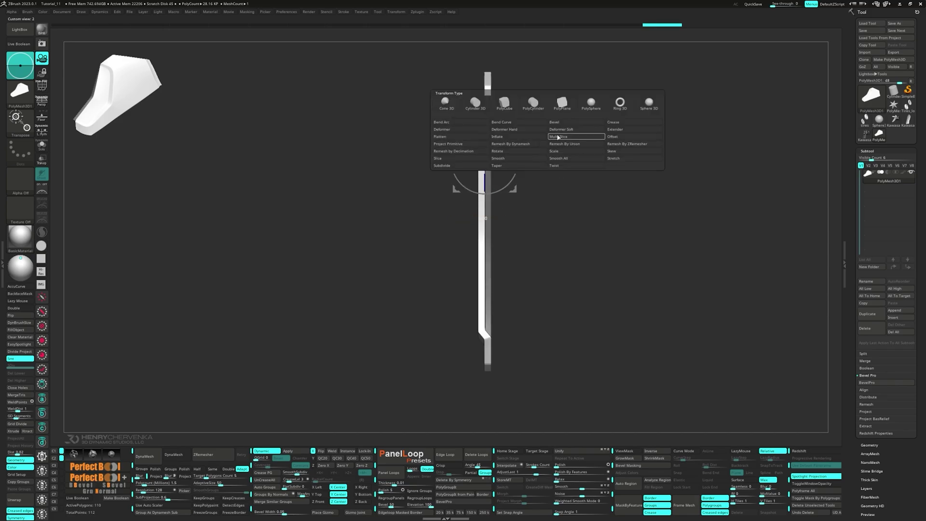
{"action": "left_click", "coordinate": [559, 137]}
Step: Shift the cage's lower control points along Z in two stages to curve the panel, and accept the deformation
{"action": "mouse_move", "coordinate": [440, 149]}
{"action": "left_mouse_down", "text": "ctrl"}
{"action": "mouse_move", "coordinate": [432, 152]}
{"action": "mouse_move", "coordinate": [521, 366]}
{"action": "mouse_move", "coordinate": [472, 385]}
{"action": "mouse_move", "coordinate": [577, 333]}
{"action": "mouse_move", "coordinate": [545, 143]}
{"action": "mouse_move", "coordinate": [550, 154]}
{"action": "left_mouse_up", "text": "ctrl"}
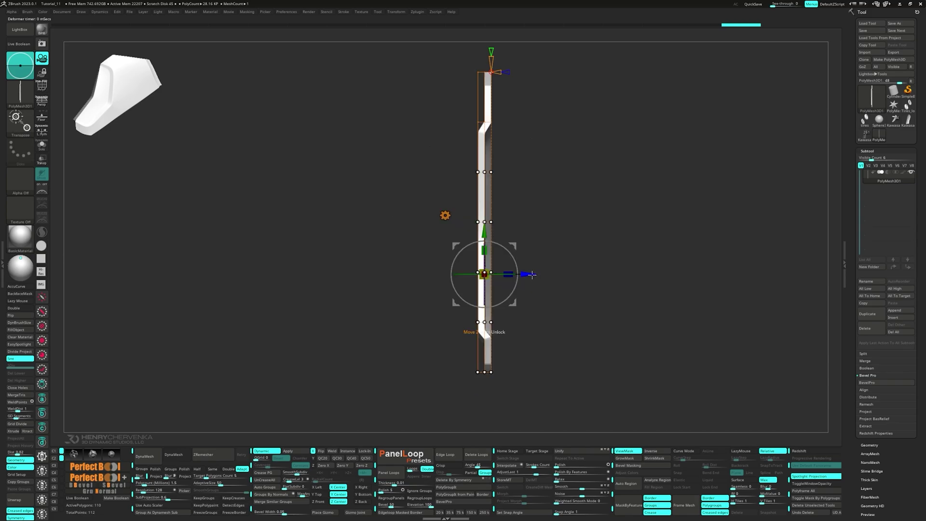
{"action": "left_click_drag", "start_coordinate": [533, 274], "coordinate": [558, 273]}
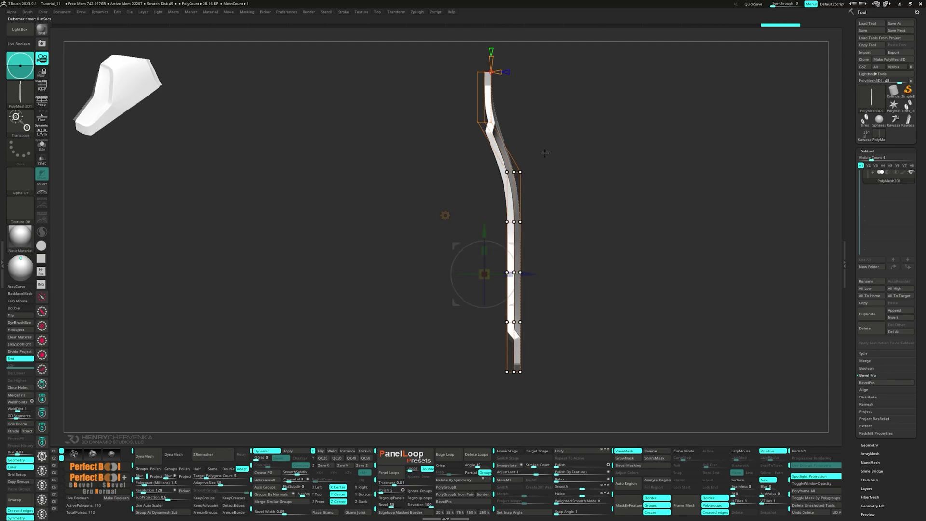
{"action": "mouse_move", "coordinate": [545, 153]}
{"action": "left_mouse_down", "text": "ctrl"}
{"action": "mouse_move", "coordinate": [541, 167]}
{"action": "mouse_move", "coordinate": [544, 157]}
{"action": "left_mouse_up", "text": "ctrl"}
{"action": "mouse_move", "coordinate": [562, 300]}
{"action": "left_mouse_down"}
{"action": "mouse_move", "coordinate": [571, 323]}
{"action": "mouse_move", "coordinate": [581, 321]}
{"action": "mouse_move", "coordinate": [558, 322]}
{"action": "mouse_move", "coordinate": [573, 322]}
{"action": "left_mouse_up"}
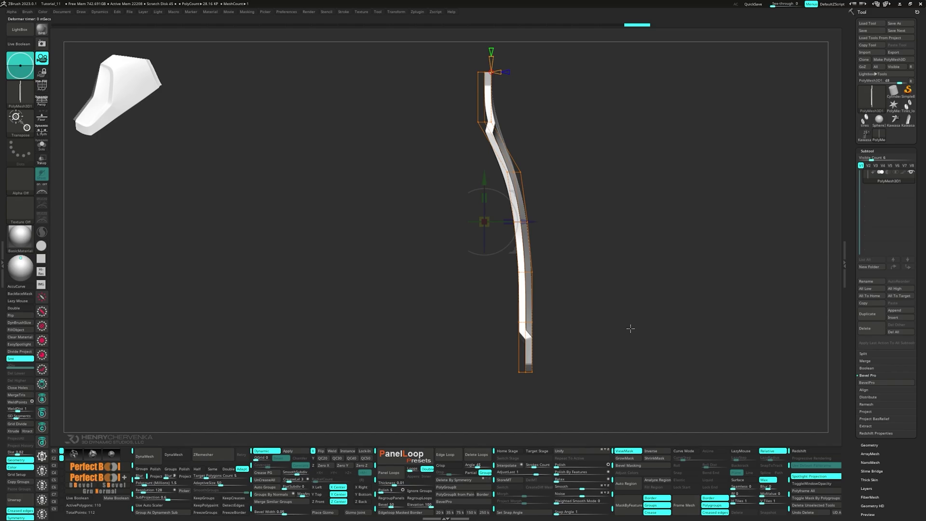
{"action": "left_click", "coordinate": [447, 160]}
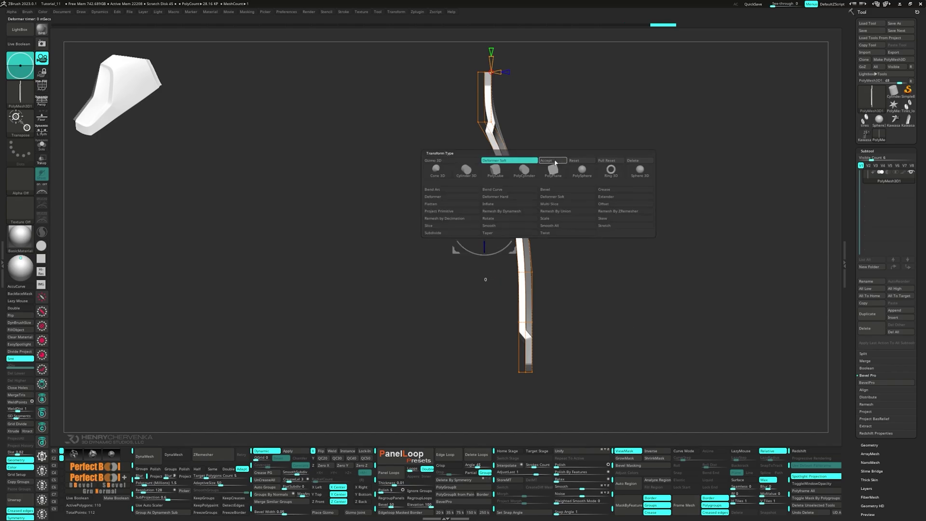
{"action": "left_click", "coordinate": [561, 161]}
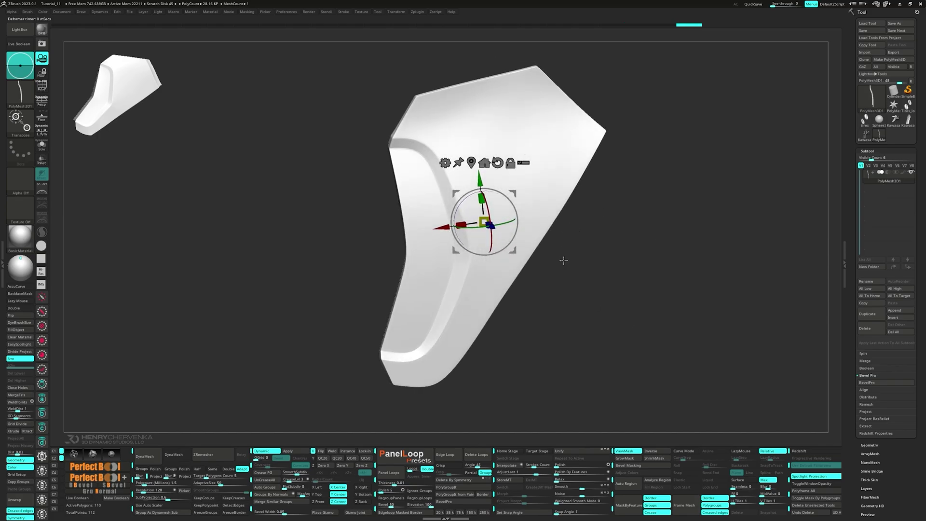
Step: Turn off the subdivision preview, show the polyframe, and inset the back face's polygroup island to form a thin rim
{"action": "key", "text": "shift+f"}
{"action": "key", "text": "q"}
{"action": "left_click_drag", "start_coordinate": [549, 282], "coordinate": [526, 211]}
{"action": "key", "text": "shift+d"}
{"action": "key", "text": "space"}
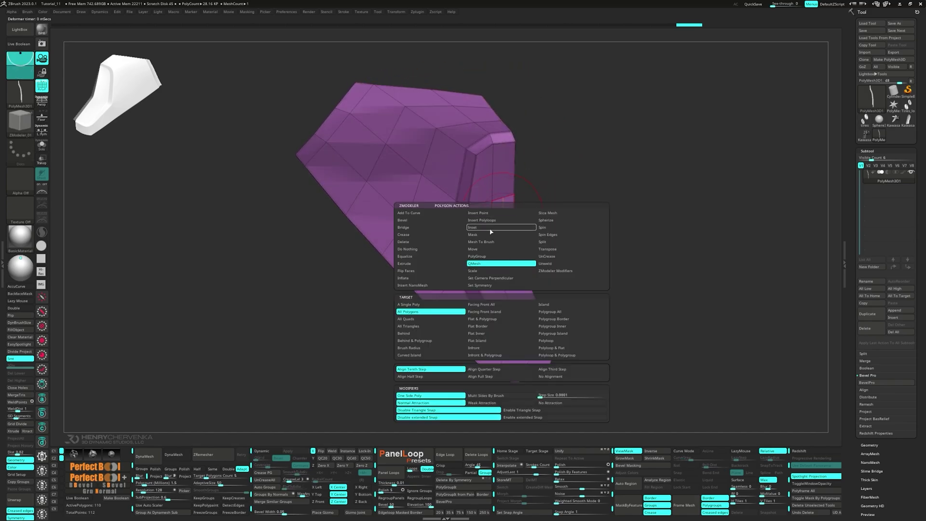
{"action": "left_click", "coordinate": [490, 229]}
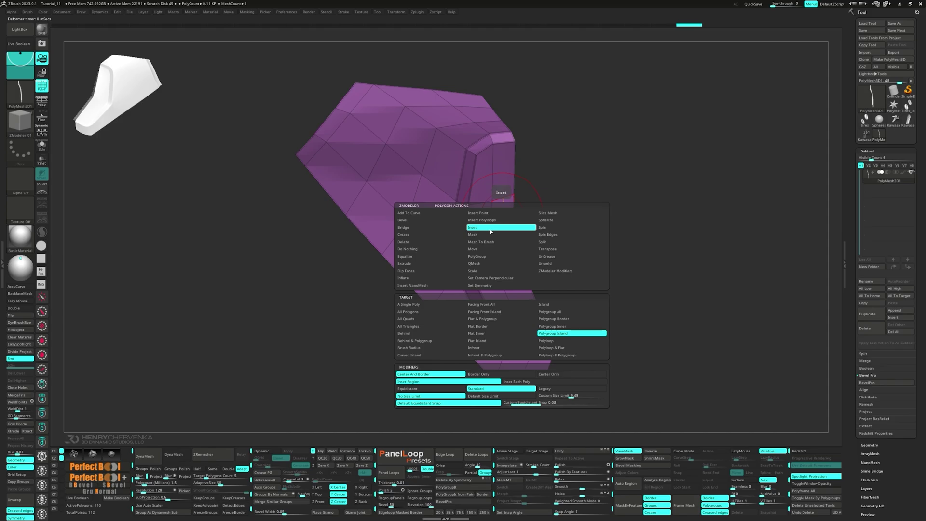
{"action": "left_click_drag", "start_coordinate": [505, 214], "coordinate": [503, 212]}
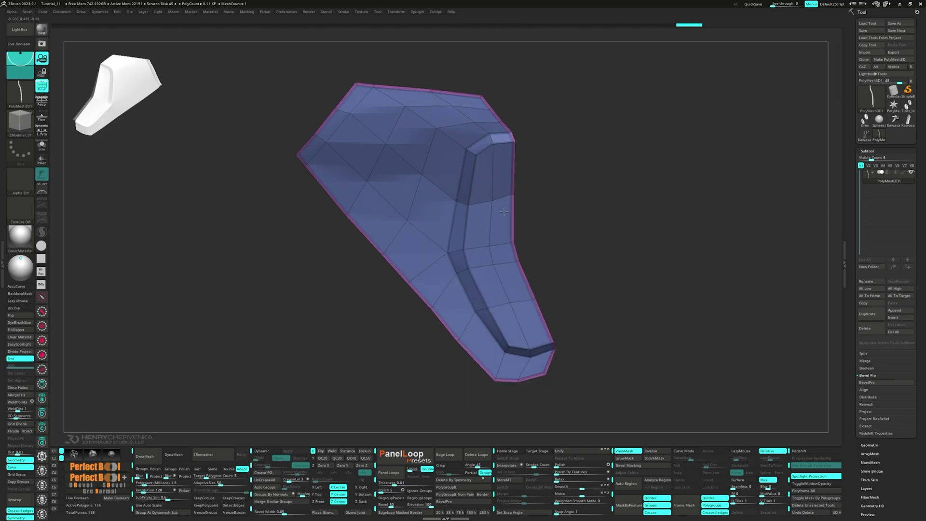
Step: Apply the polygon Crease action to the thin rim, using the Polyloop target with outer targets
{"action": "right_click_drag", "start_coordinate": [514, 197], "coordinate": [519, 225], "text": "ctrl"}
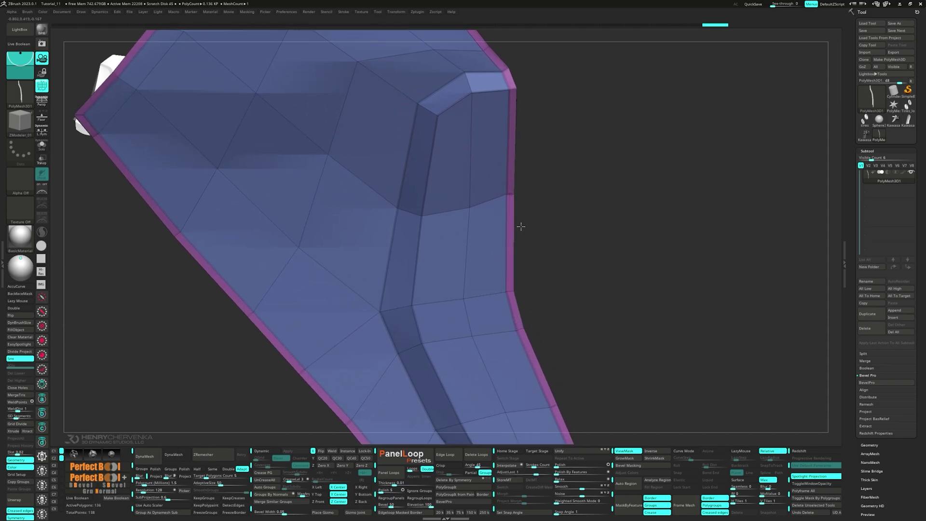
{"action": "key", "text": "space"}
{"action": "left_click", "coordinate": [561, 260]}
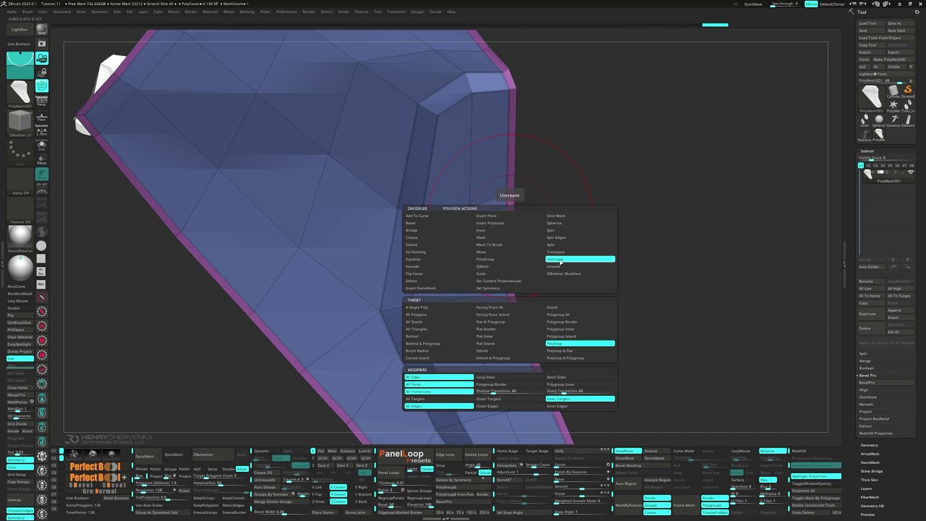
{"action": "left_click", "coordinate": [559, 260]}
{"action": "right_click_drag", "start_coordinate": [513, 240], "coordinate": [516, 261], "text": "ctrl"}
{"action": "key", "text": "space"}
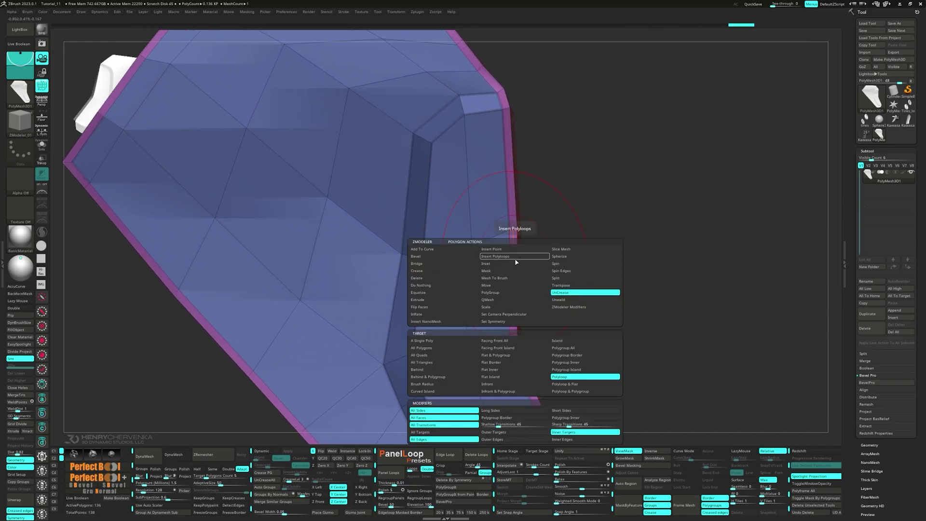
{"action": "left_click", "coordinate": [429, 271]}
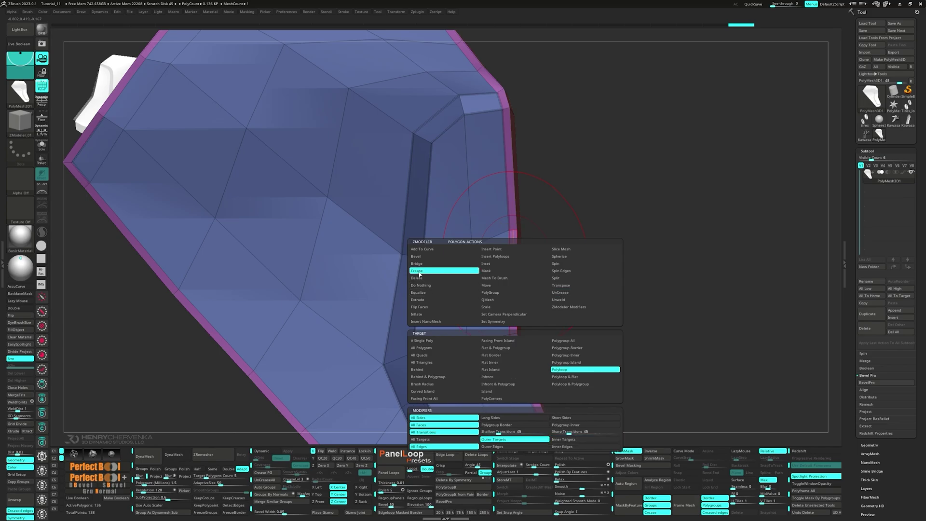
{"action": "left_click", "coordinate": [569, 363]}
{"action": "right_click_drag", "start_coordinate": [486, 262], "coordinate": [501, 253], "text": "ctrl"}
Step: Mark the rim polygons along the concave side and extrude them from the back as a flange
{"action": "key", "text": "space"}
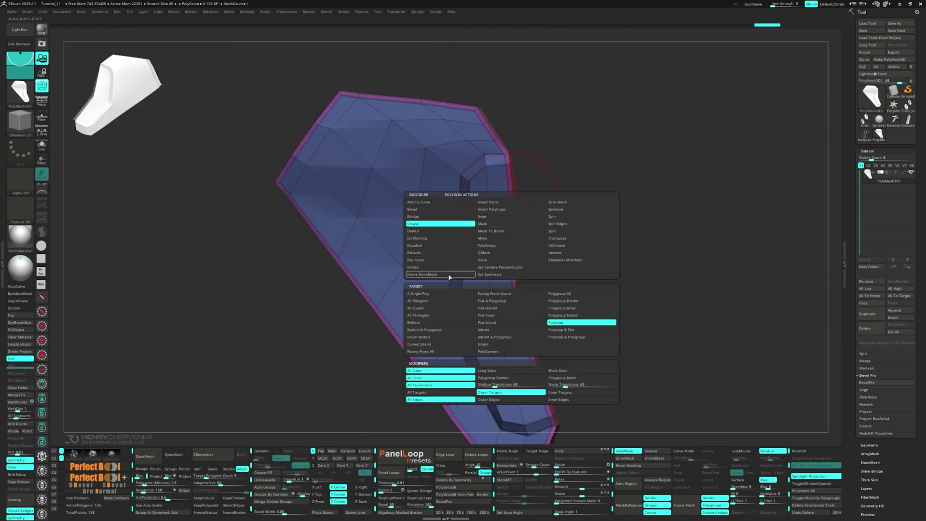
{"action": "left_click", "coordinate": [428, 254]}
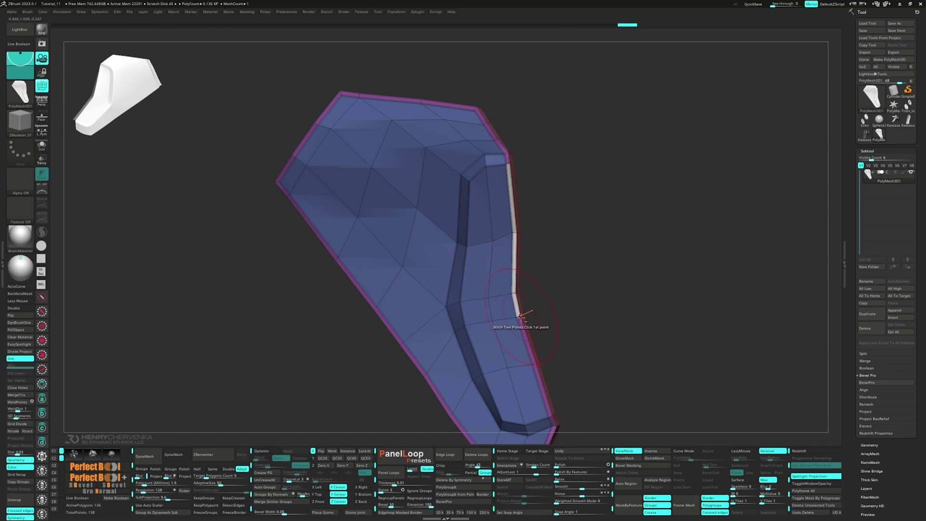
{"action": "left_click_drag", "start_coordinate": [523, 329], "coordinate": [528, 350], "text": "alt"}
{"action": "right_click_drag", "start_coordinate": [545, 397], "coordinate": [501, 317], "text": "alt"}
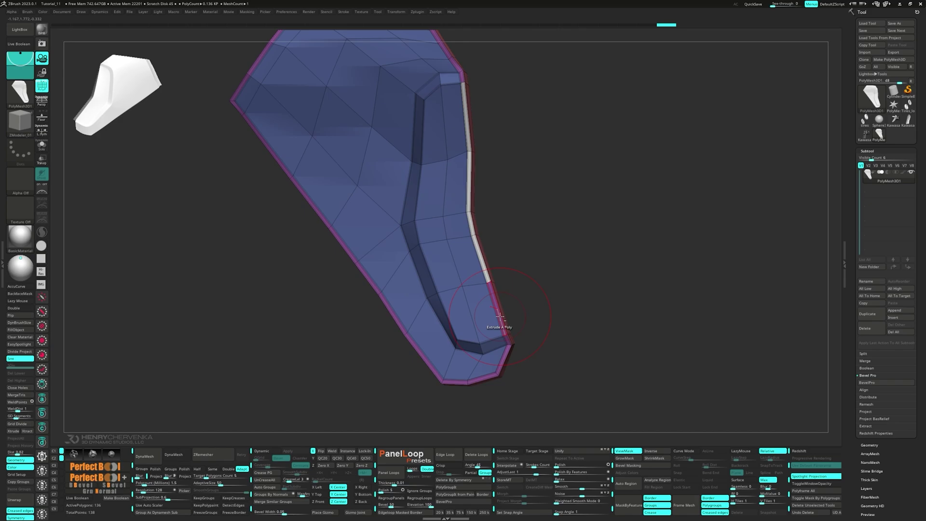
{"action": "right_click_drag", "start_coordinate": [484, 219], "coordinate": [472, 263]}
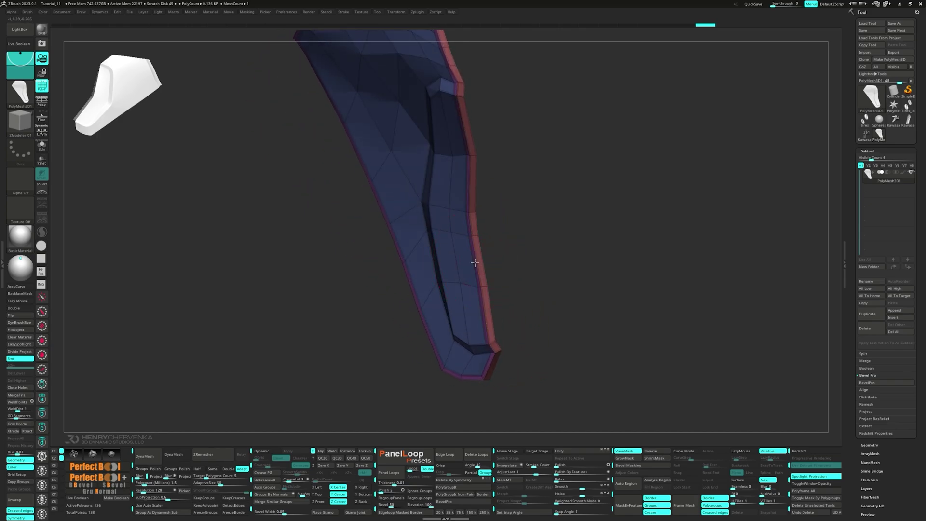
{"action": "left_click_drag", "start_coordinate": [475, 262], "coordinate": [447, 268]}
{"action": "right_click_drag", "start_coordinate": [472, 285], "coordinate": [472, 300]}
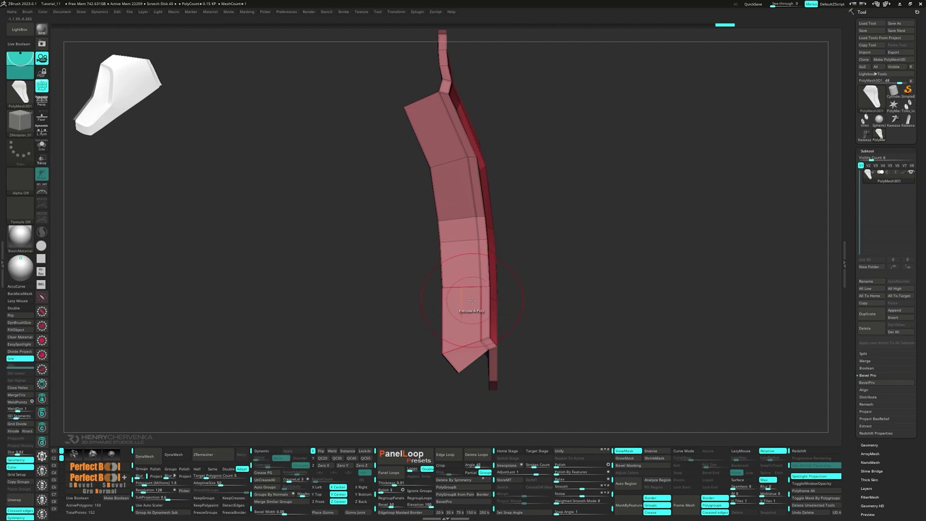
Step: Mask the panel except the flange's free edge and scale that edge flat along Z
{"action": "key", "text": "f"}
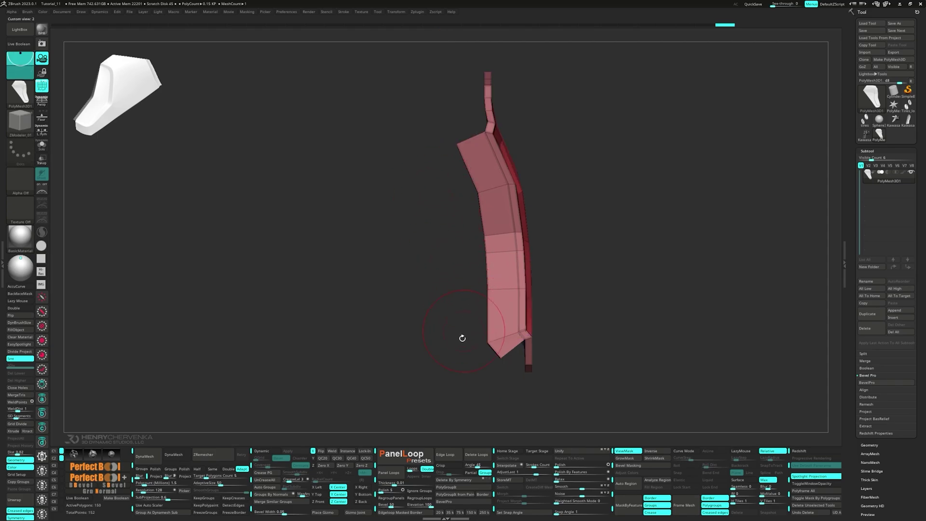
{"action": "mouse_move", "coordinate": [451, 321]}
{"action": "left_mouse_down", "text": "ctrl"}
{"action": "mouse_move", "coordinate": [480, 356]}
{"action": "mouse_move", "coordinate": [507, 359]}
{"action": "mouse_move", "coordinate": [479, 147]}
{"action": "mouse_move", "coordinate": [439, 130]}
{"action": "left_mouse_up", "text": "ctrl"}
{"action": "key", "text": "w"}
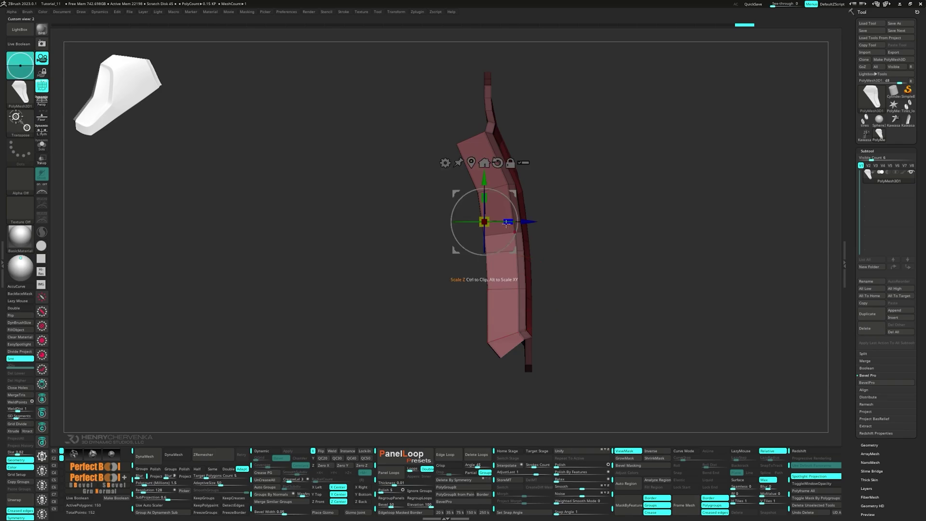
{"action": "left_click_drag", "start_coordinate": [506, 223], "coordinate": [420, 221]}
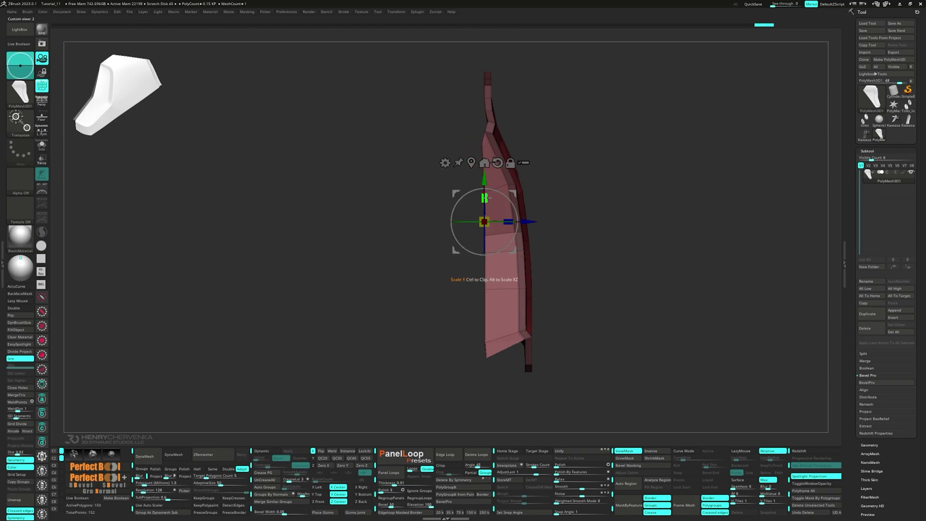
Step: Scale the flange's free edge in Y, tilt it so the flange tapers toward its upper end, and clear the mask
{"action": "left_click_drag", "start_coordinate": [496, 208], "coordinate": [496, 208]}
{"action": "mouse_move", "coordinate": [507, 246]}
{"action": "left_mouse_down"}
{"action": "mouse_move", "coordinate": [519, 225]}
{"action": "mouse_move", "coordinate": [499, 251]}
{"action": "left_mouse_up"}
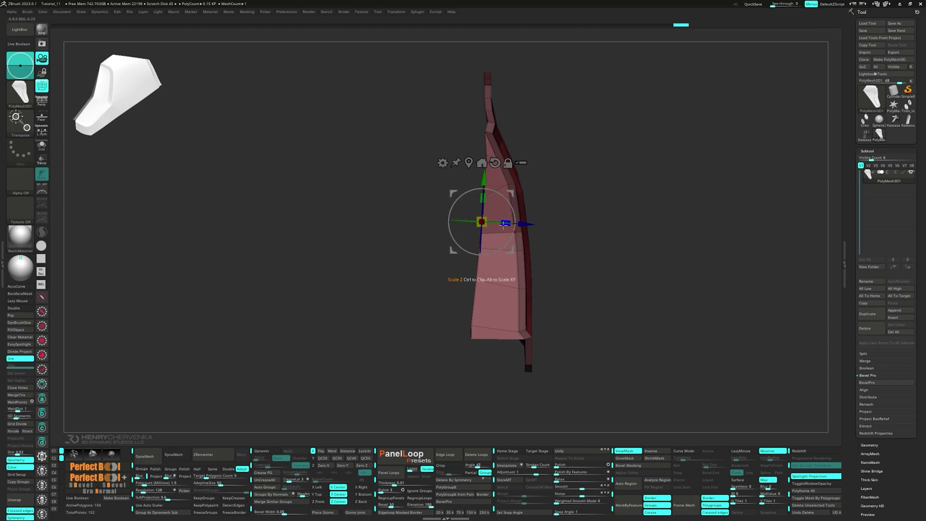
{"action": "left_click_drag", "start_coordinate": [387, 222], "coordinate": [388, 222]}
{"action": "left_click_drag", "start_coordinate": [504, 245], "coordinate": [510, 249]}
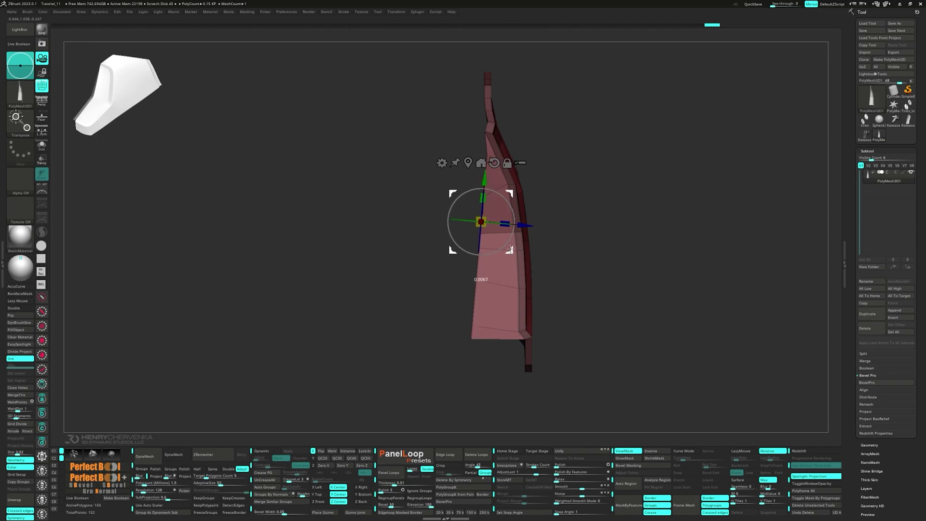
{"action": "left_click_drag", "start_coordinate": [487, 199], "coordinate": [487, 199]}
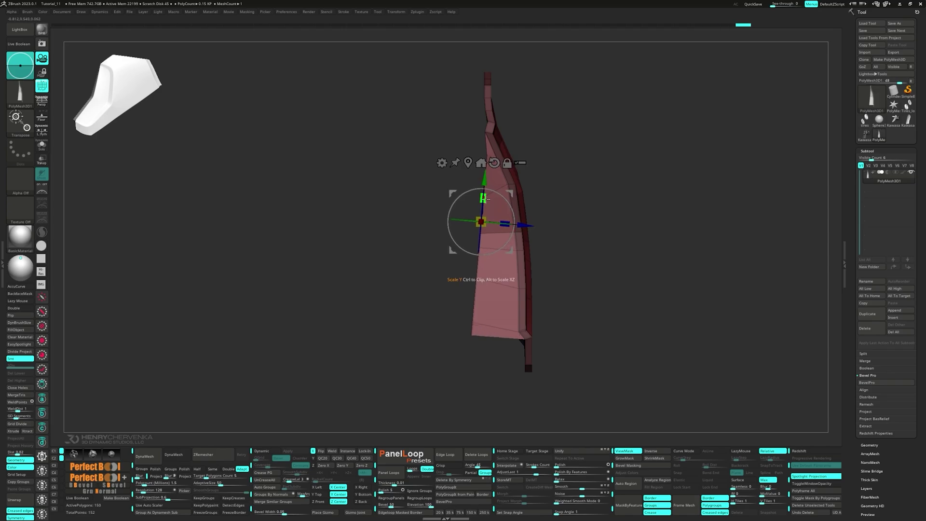
{"action": "left_click_drag", "start_coordinate": [422, 292], "coordinate": [428, 316], "text": "ctrl"}
Step: Collapse the short edges at the flange's upper tip on both sides so the flange tapers cleanly into the panel rim
{"action": "key", "text": "q"}
{"action": "right_click_drag", "start_coordinate": [482, 195], "coordinate": [504, 166]}
{"action": "right_click_drag", "start_coordinate": [504, 167], "coordinate": [488, 271], "text": "ctrl"}
{"action": "key", "text": "space"}
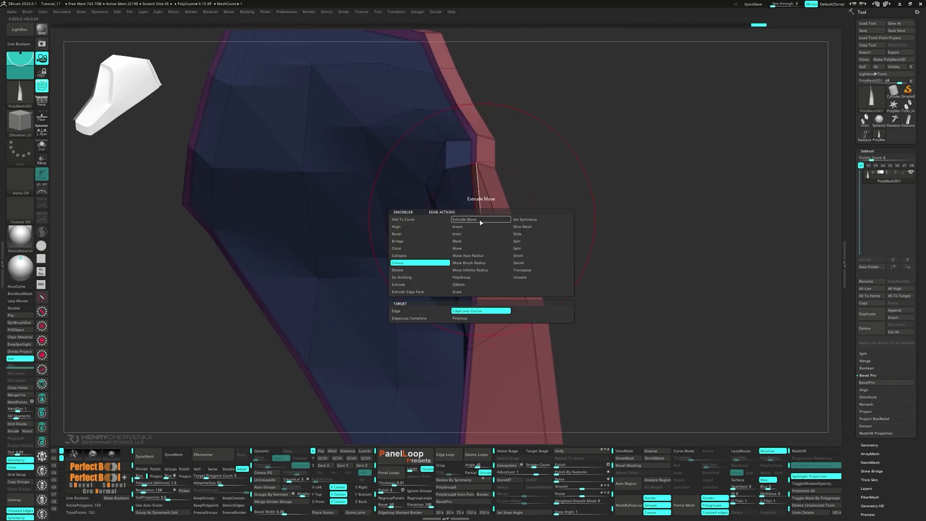
{"action": "left_click", "coordinate": [414, 256]}
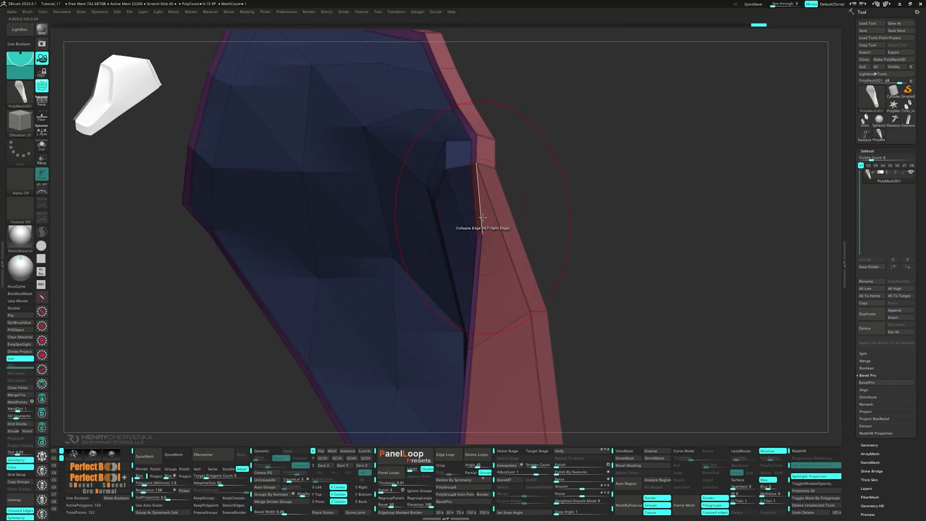
{"action": "left_click", "coordinate": [483, 218]}
{"action": "right_click_drag", "start_coordinate": [481, 219], "coordinate": [537, 221]}
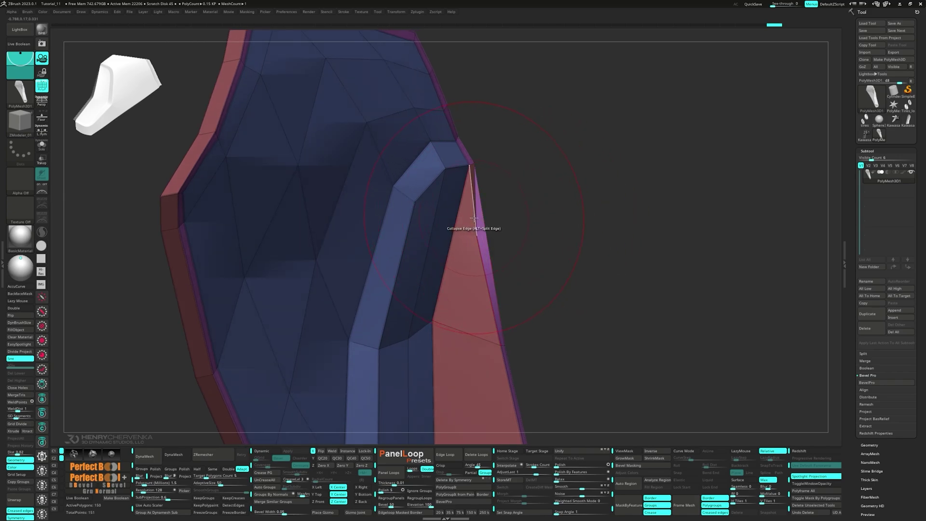
{"action": "left_click", "coordinate": [475, 218]}
{"action": "right_click_drag", "start_coordinate": [474, 219], "coordinate": [449, 301], "text": "ctrl"}
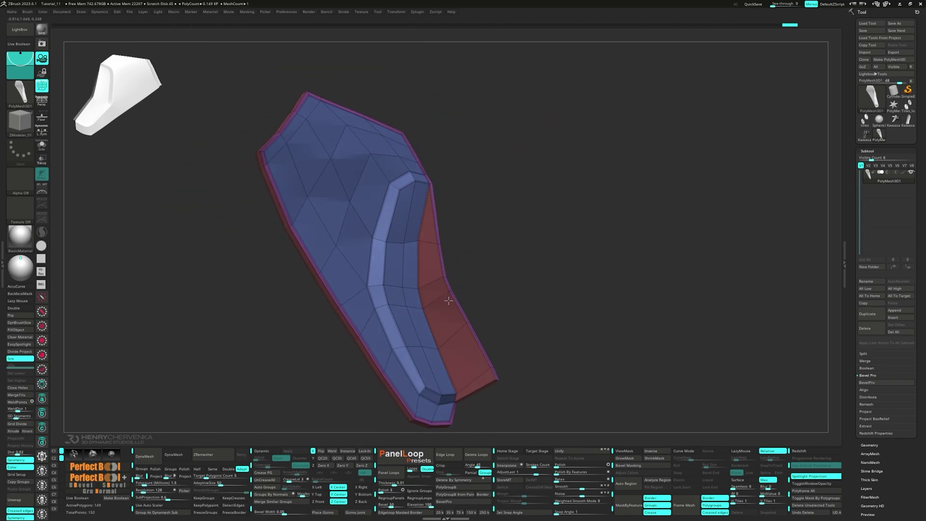
Step: Crease the edges at the flange's lower end with the EdgeLoop Partial target and turn on the dynamic subdivision preview
{"action": "left_click_drag", "start_coordinate": [449, 300], "coordinate": [443, 295]}
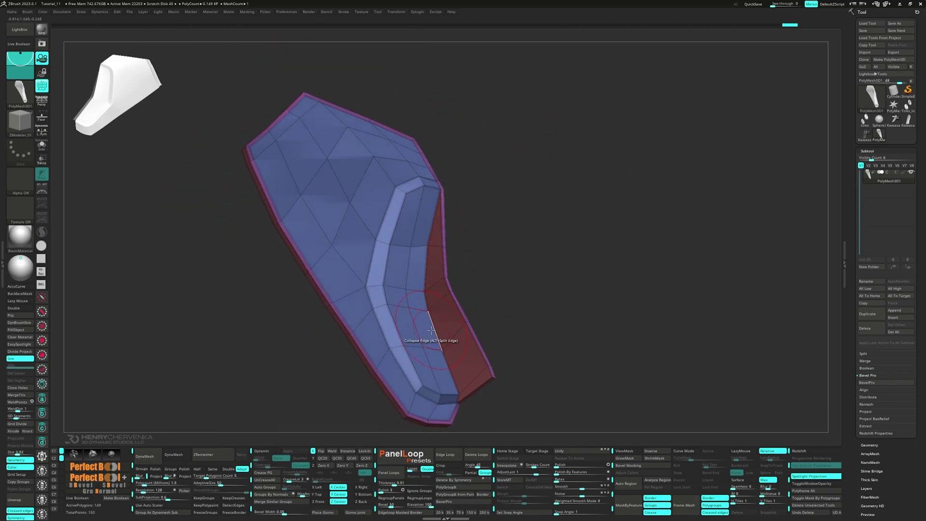
{"action": "mouse_move", "coordinate": [431, 330]}
{"action": "right_mouse_down"}
{"action": "mouse_move", "coordinate": [429, 307]}
{"action": "mouse_move", "coordinate": [430, 318]}
{"action": "right_mouse_up"}
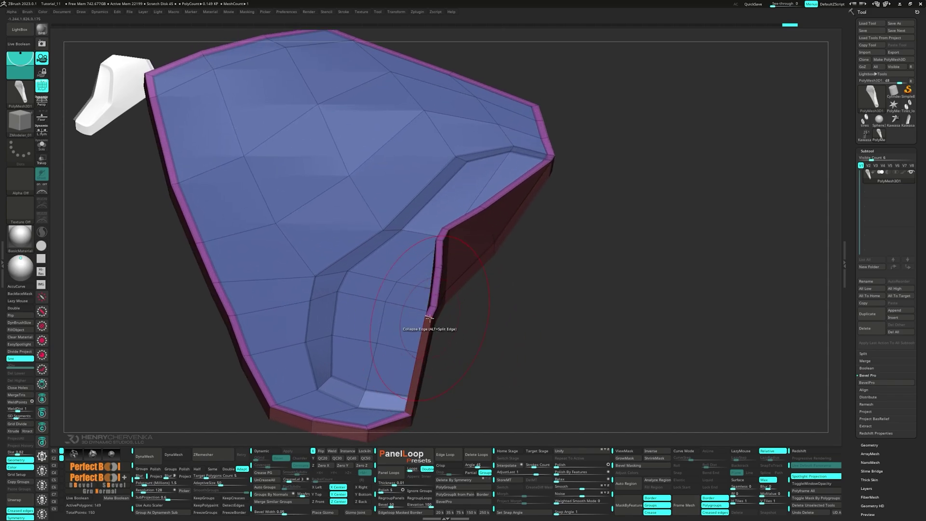
{"action": "key", "text": "space"}
{"action": "left_click", "coordinate": [352, 344]}
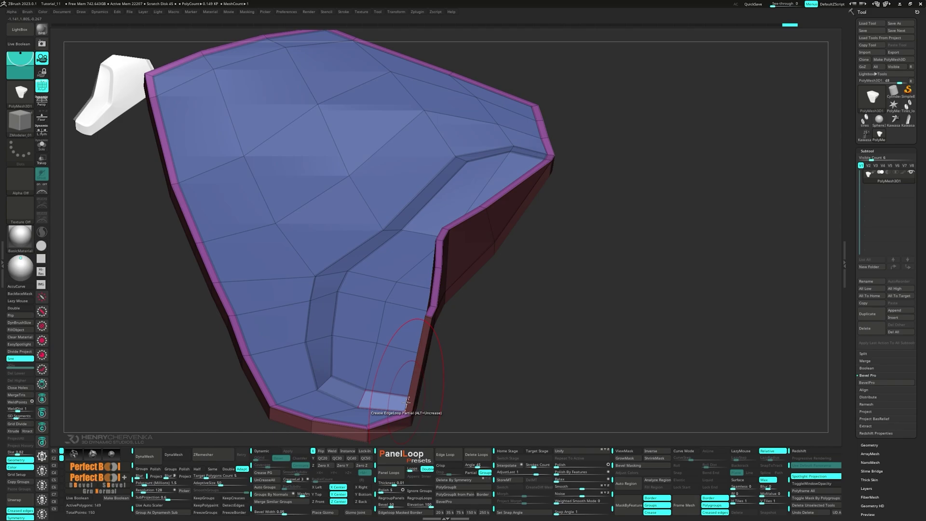
{"action": "left_click", "coordinate": [410, 413]}
{"action": "left_click", "coordinate": [424, 349]}
{"action": "right_click_drag", "start_coordinate": [424, 349], "coordinate": [415, 332], "text": "ctrl"}
{"action": "right_click_drag", "start_coordinate": [416, 332], "coordinate": [388, 299]}
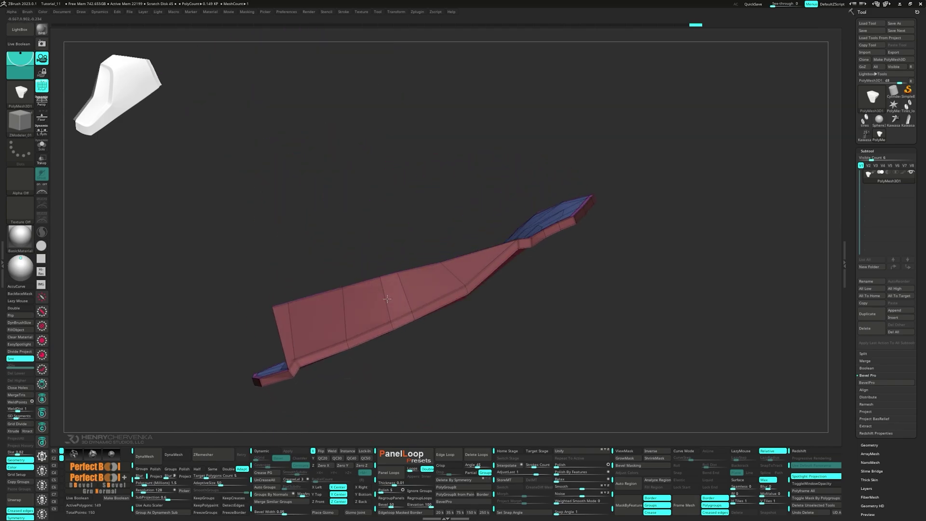
{"action": "left_click_drag", "start_coordinate": [387, 299], "coordinate": [305, 343]}
{"action": "key", "text": "d"}
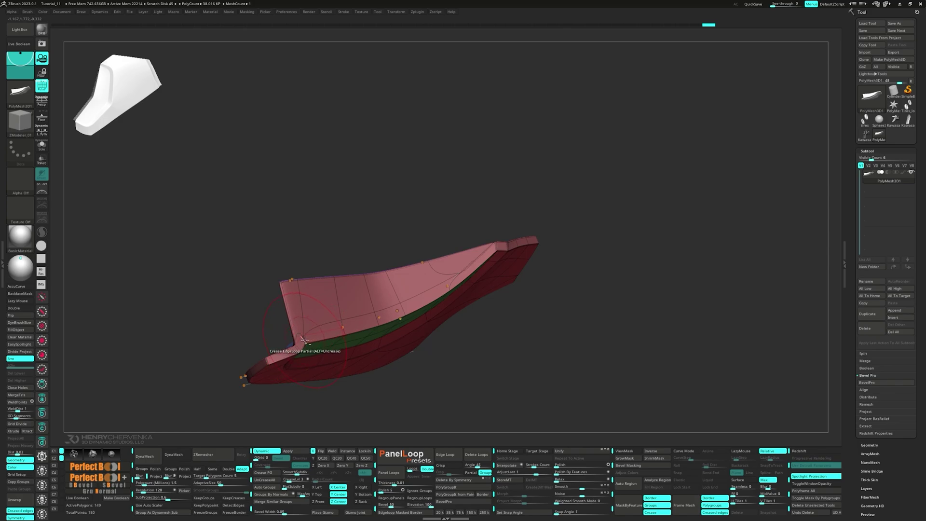
Step: Set the polygon action to Crease and examine the smoothed panel from several sides with the polyframe hidden
{"action": "right_click_drag", "start_coordinate": [305, 338], "coordinate": [307, 370]}
{"action": "right_click_drag", "start_coordinate": [306, 369], "coordinate": [300, 358]}
{"action": "key", "text": "space"}
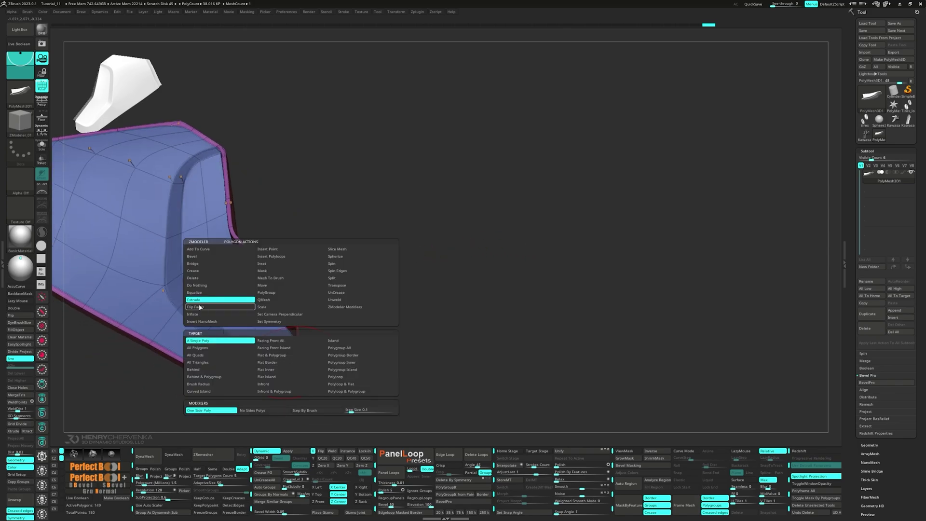
{"action": "left_click", "coordinate": [200, 271]}
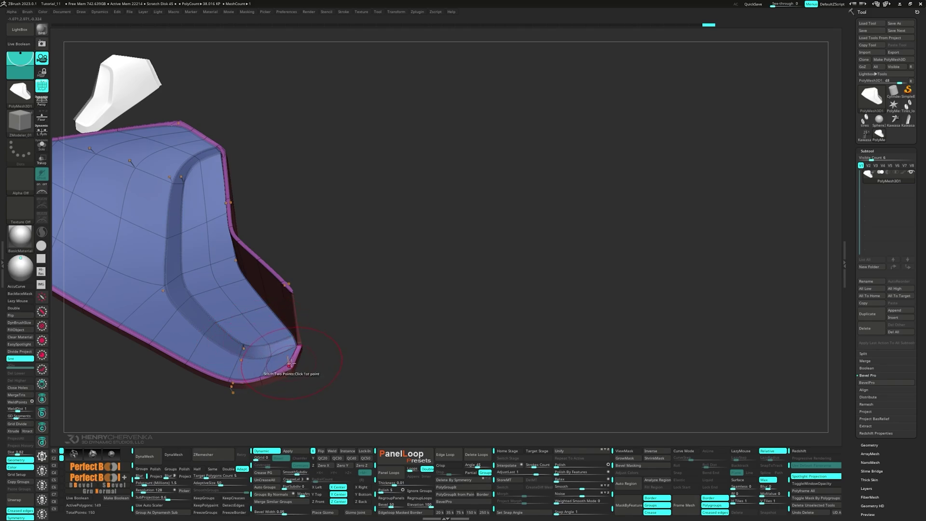
{"action": "right_click_drag", "start_coordinate": [294, 331], "coordinate": [339, 250], "text": "alt"}
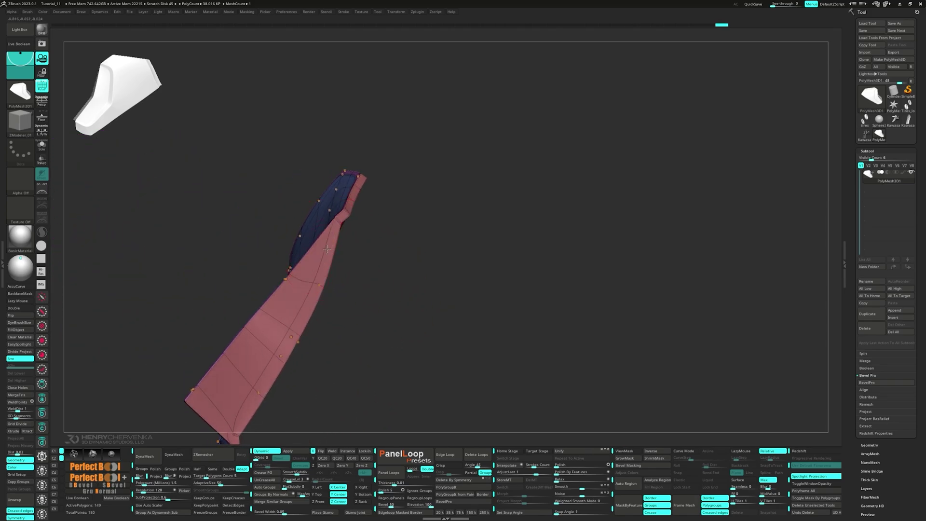
{"action": "left_click_drag", "start_coordinate": [327, 249], "coordinate": [344, 281]}
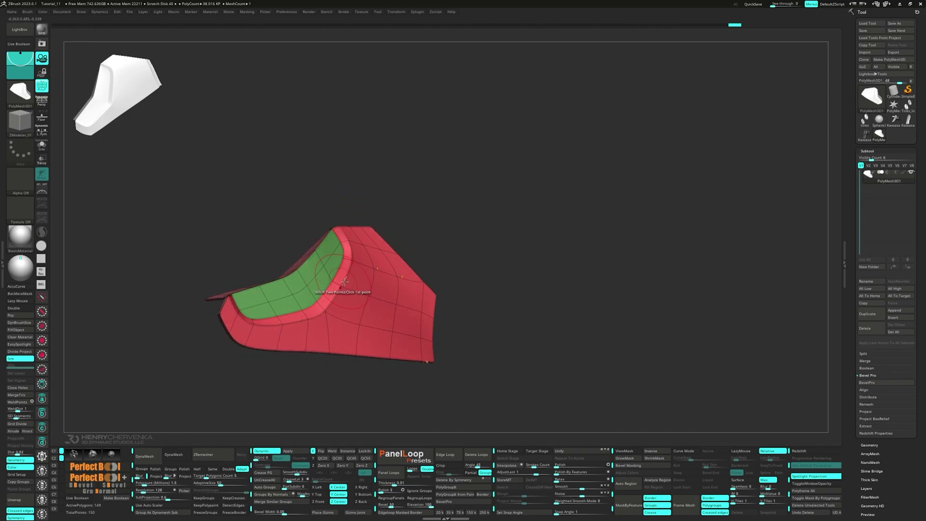
{"action": "key", "text": "shift+f"}
{"action": "right_click_drag", "start_coordinate": [401, 300], "coordinate": [399, 320], "text": "shift"}
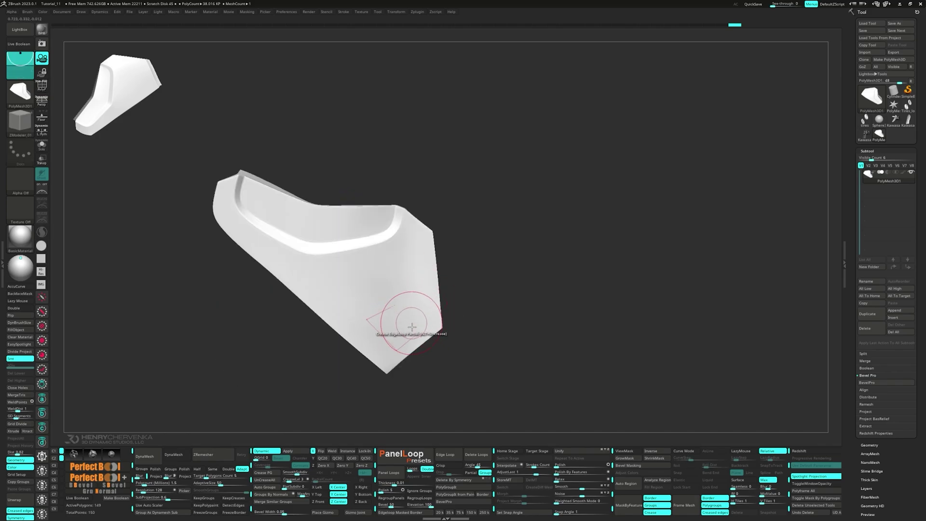
{"action": "right_click_drag", "start_coordinate": [445, 350], "coordinate": [436, 368]}
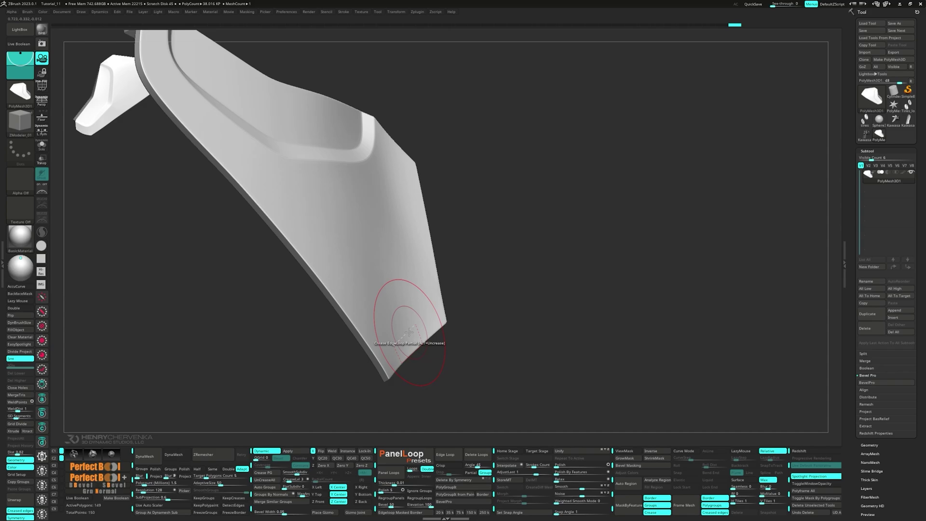
Step: Turn off the subdivision preview, insert an edge loop parallel to the panel's wide end, and crease that end using EdgeLoop Partial
{"action": "key", "text": "shift+d"}
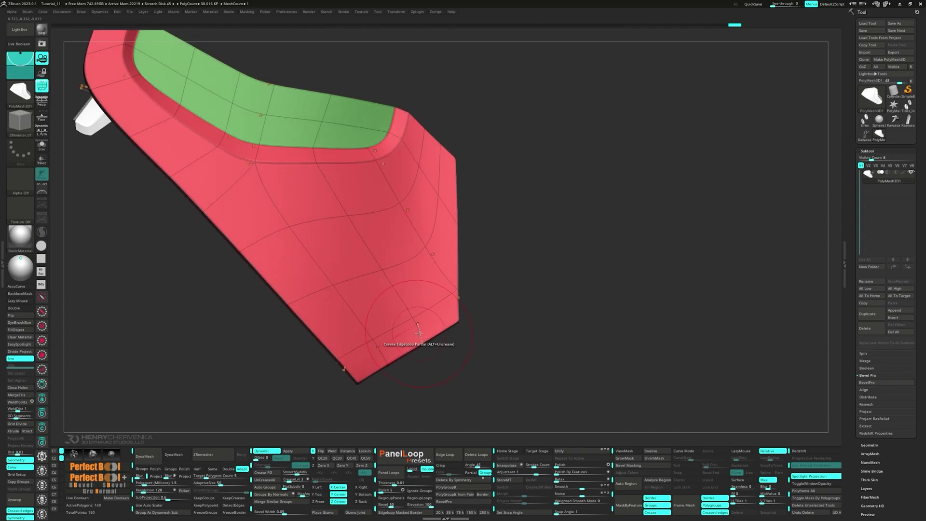
{"action": "key", "text": "space"}
{"action": "left_click", "coordinate": [402, 308]}
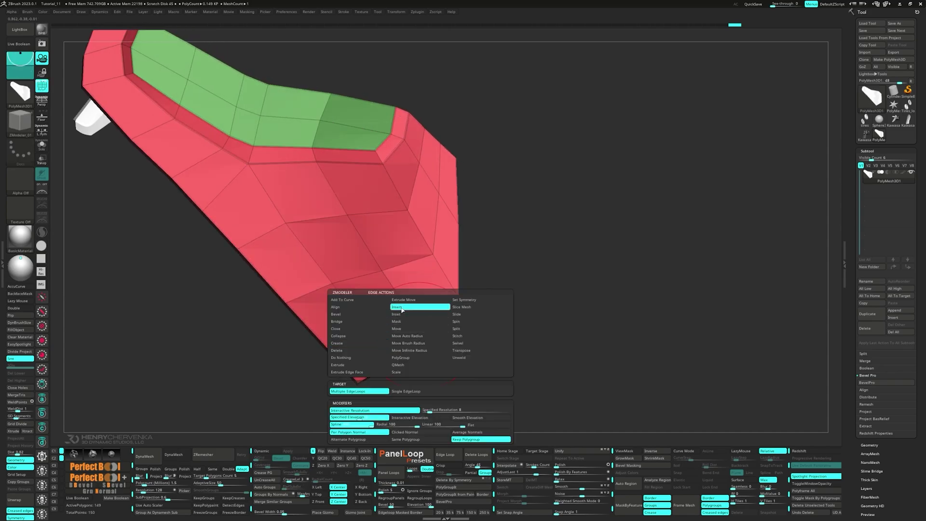
{"action": "left_click", "coordinate": [420, 334]}
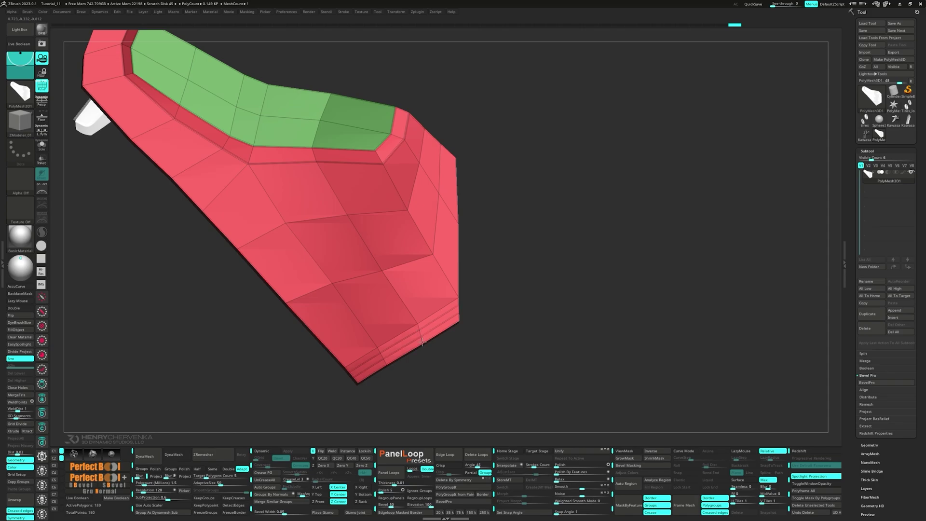
{"action": "key", "text": "space"}
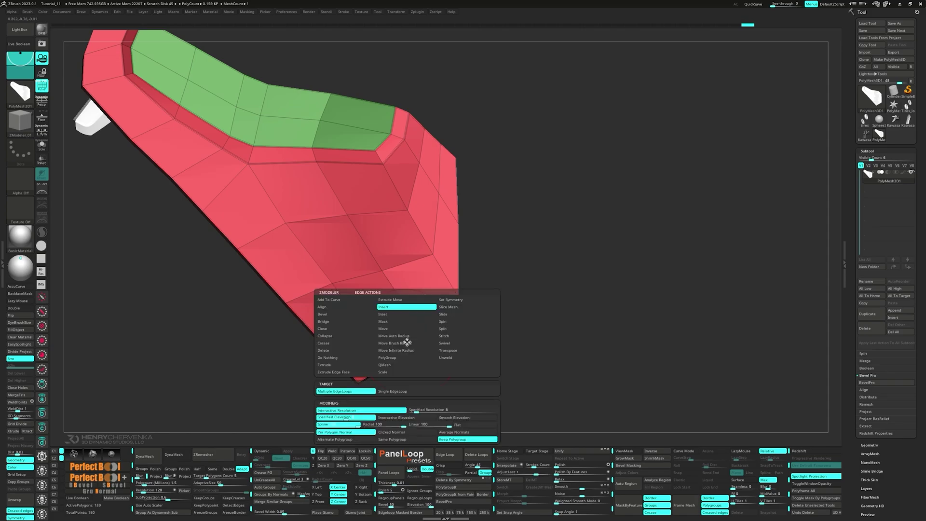
{"action": "left_click", "coordinate": [323, 343]}
{"action": "left_click", "coordinate": [361, 386]}
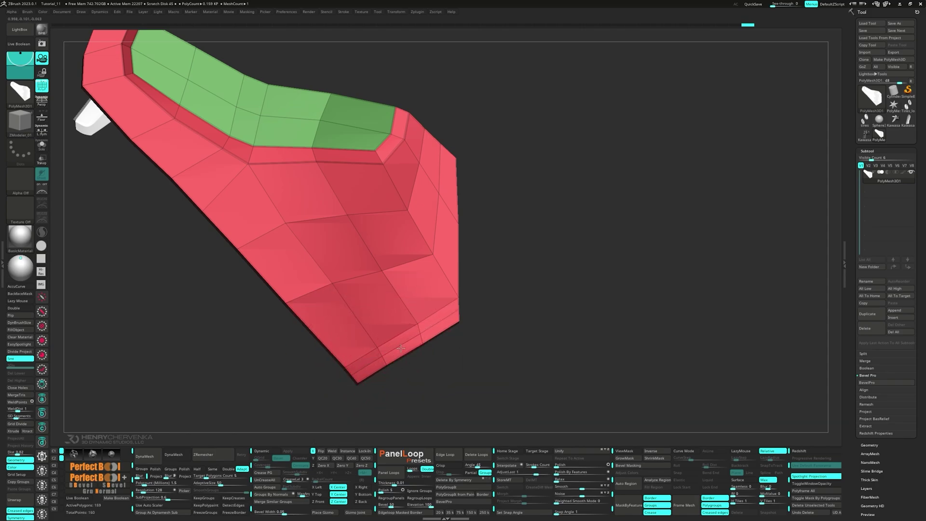
{"action": "right_click_drag", "start_coordinate": [400, 348], "coordinate": [410, 290]}
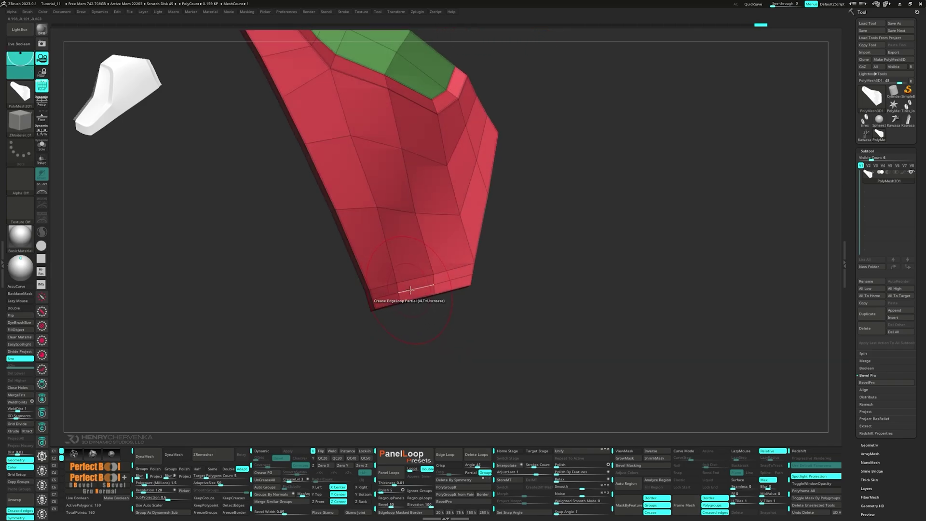
Step: Transpose the complete edge loop beside the panel's wide end slightly along Z with subdivision preview on, and clear the mask
{"action": "key", "text": "space"}
{"action": "left_click", "coordinate": [456, 339]}
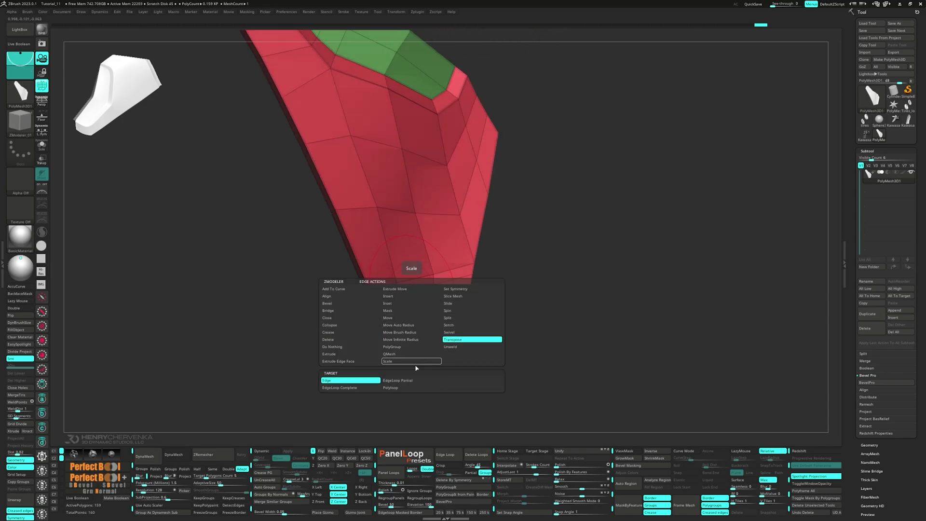
{"action": "left_click", "coordinate": [364, 388]}
{"action": "left_click", "coordinate": [414, 289]}
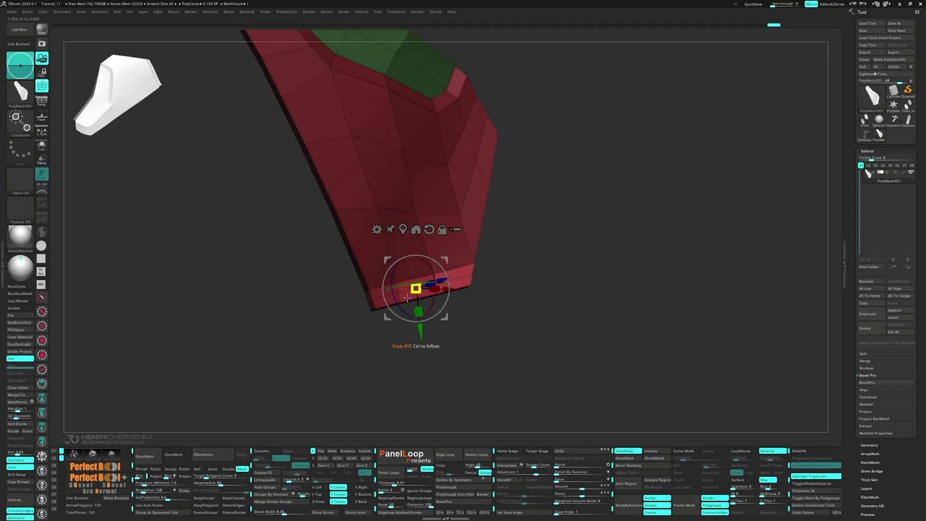
{"action": "right_click_drag", "start_coordinate": [415, 290], "coordinate": [457, 280]}
{"action": "key", "text": "d"}
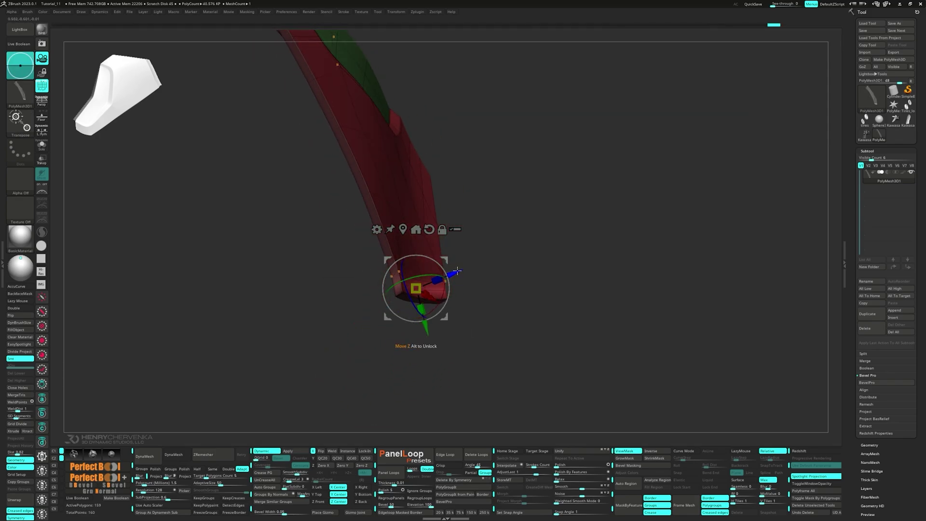
{"action": "left_click_drag", "start_coordinate": [456, 273], "coordinate": [450, 275]}
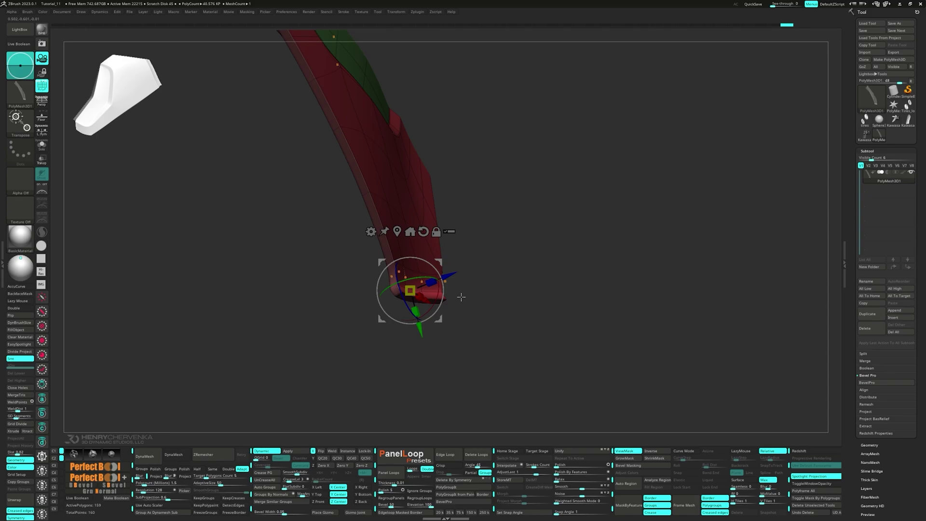
{"action": "right_click_drag", "start_coordinate": [475, 332], "coordinate": [471, 331]}
{"action": "left_click_drag", "start_coordinate": [483, 351], "coordinate": [500, 356], "text": "ctrl"}
{"action": "key", "text": "q"}
Step: Raise the SmoothSubdiv level of the dynamic preview and check the panel without the polyframe from the stored custom view
{"action": "mouse_move", "coordinate": [487, 349]}
{"action": "right_mouse_down"}
{"action": "mouse_move", "coordinate": [416, 294]}
{"action": "mouse_move", "coordinate": [424, 346]}
{"action": "mouse_move", "coordinate": [411, 342]}
{"action": "right_mouse_up"}
{"action": "right_click_drag", "start_coordinate": [412, 342], "coordinate": [470, 334], "text": "alt"}
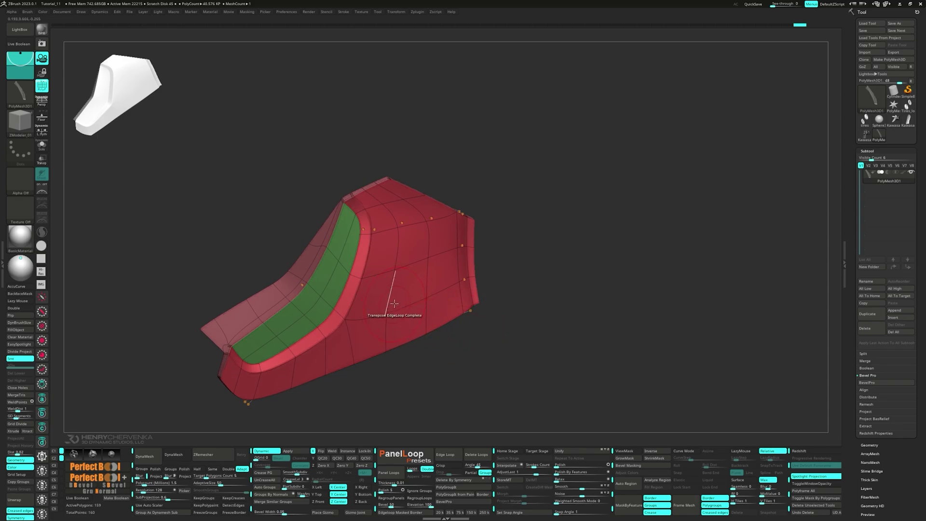
{"action": "left_click_drag", "start_coordinate": [395, 304], "coordinate": [400, 297]}
{"action": "key", "text": "shift+f"}
{"action": "right_click_drag", "start_coordinate": [401, 299], "coordinate": [391, 336]}
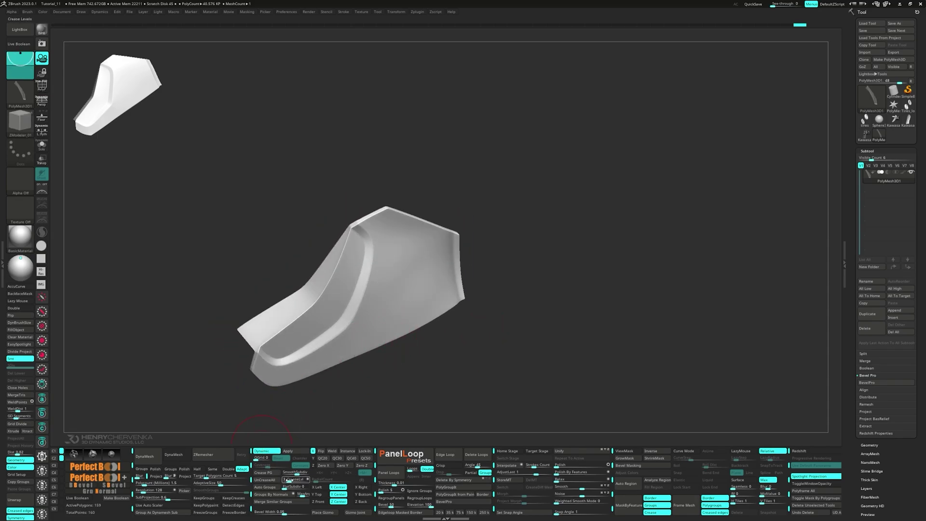
{"action": "left_click_drag", "start_coordinate": [297, 474], "coordinate": [299, 474]}
{"action": "left_click_drag", "start_coordinate": [377, 379], "coordinate": [373, 375]}
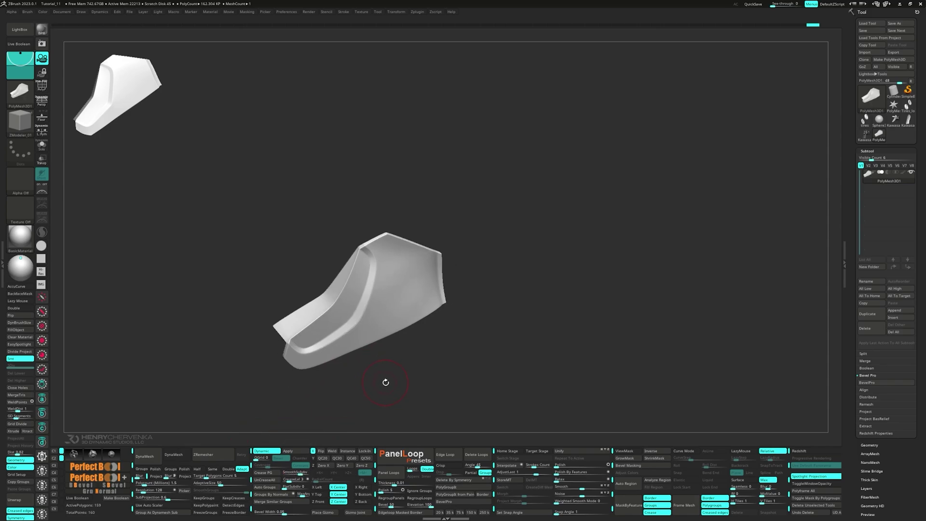
{"action": "key", "text": "grave"}
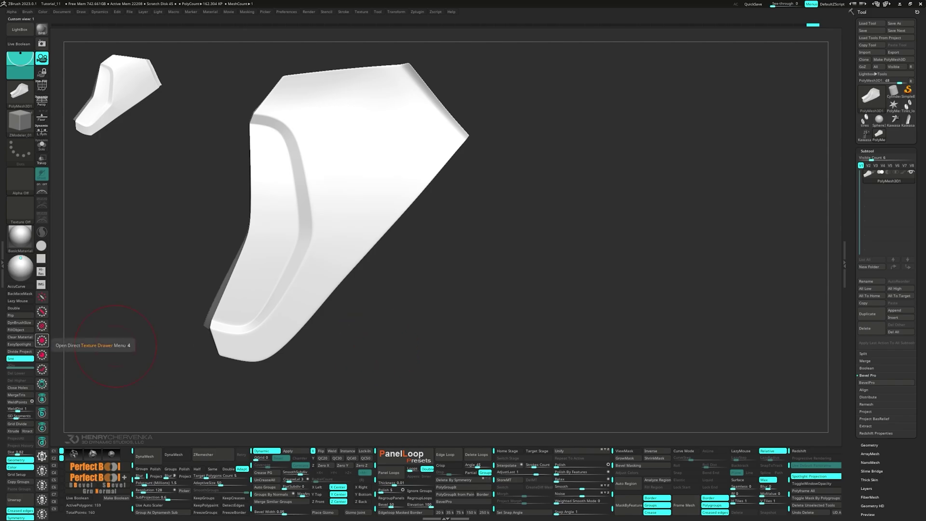
{"action": "left_click_drag", "start_coordinate": [360, 296], "coordinate": [393, 290]}
Step: Show the polyframe and set the edge action to Slide with the EdgeLoop Complete target over the recessed area
{"action": "key", "text": "shift+f"}
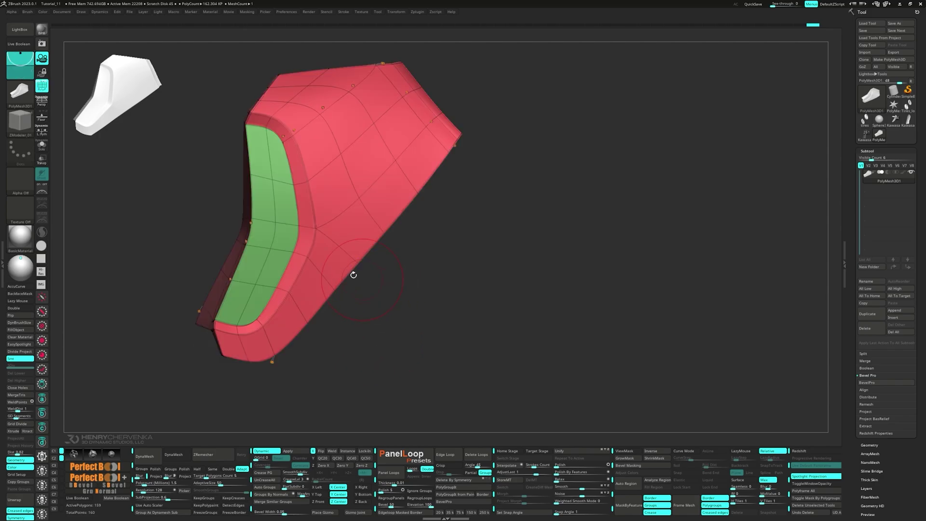
{"action": "right_click_drag", "start_coordinate": [285, 247], "coordinate": [392, 274], "text": "alt"}
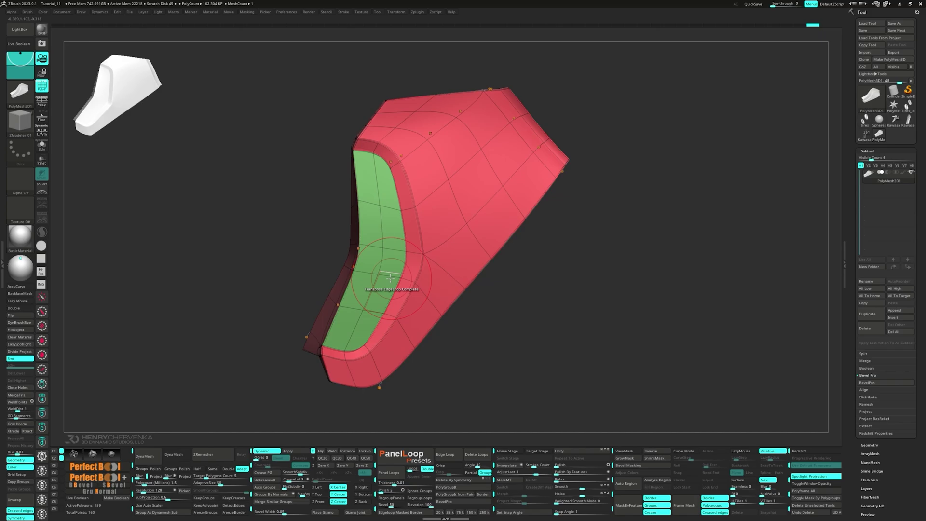
{"action": "key", "text": "space"}
{"action": "left_click", "coordinate": [437, 293]}
{"action": "left_click", "coordinate": [438, 296]}
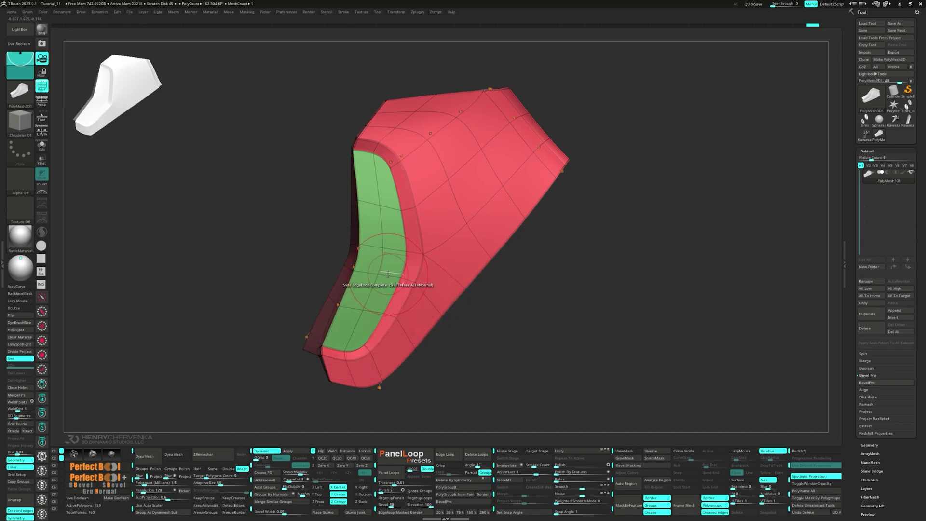